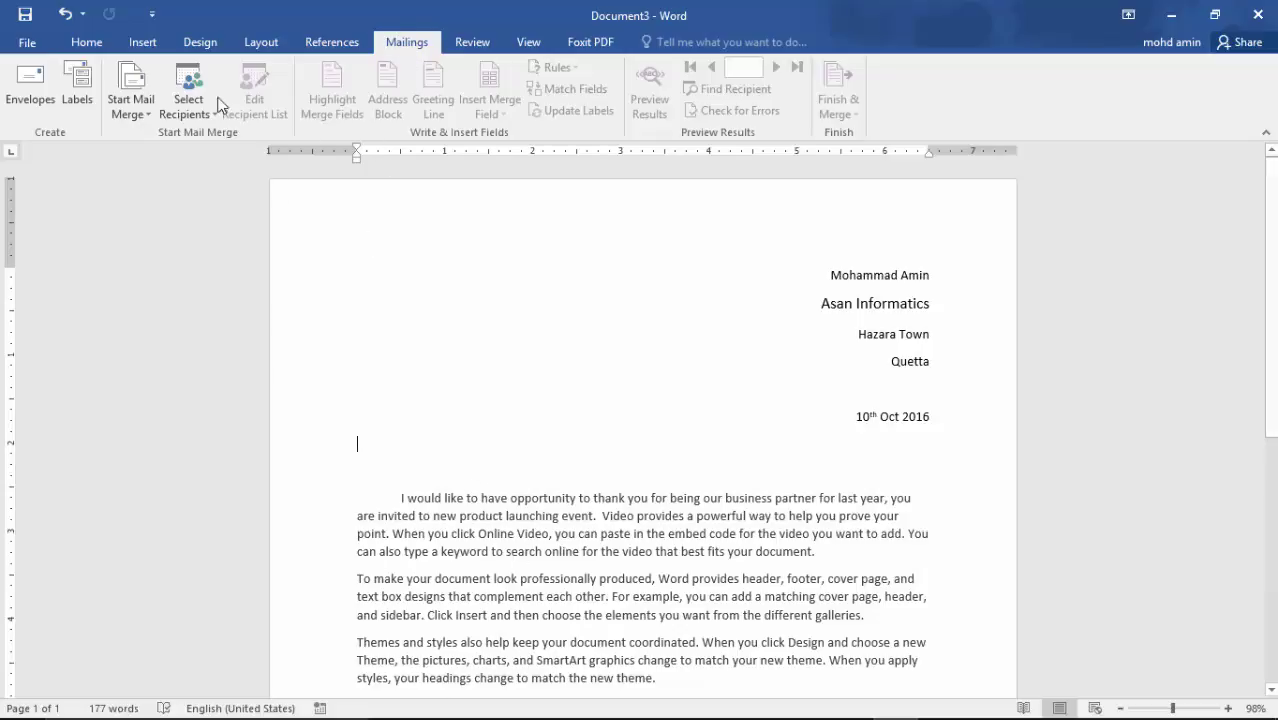
Step: Scroll through the letter and place the insertion point below the date
{"action": "scroll", "coordinate": [740, 440], "scroll_direction": "down", "scroll_amount": 5}
{"action": "scroll", "coordinate": [696, 479], "scroll_direction": "down", "scroll_amount": 1}
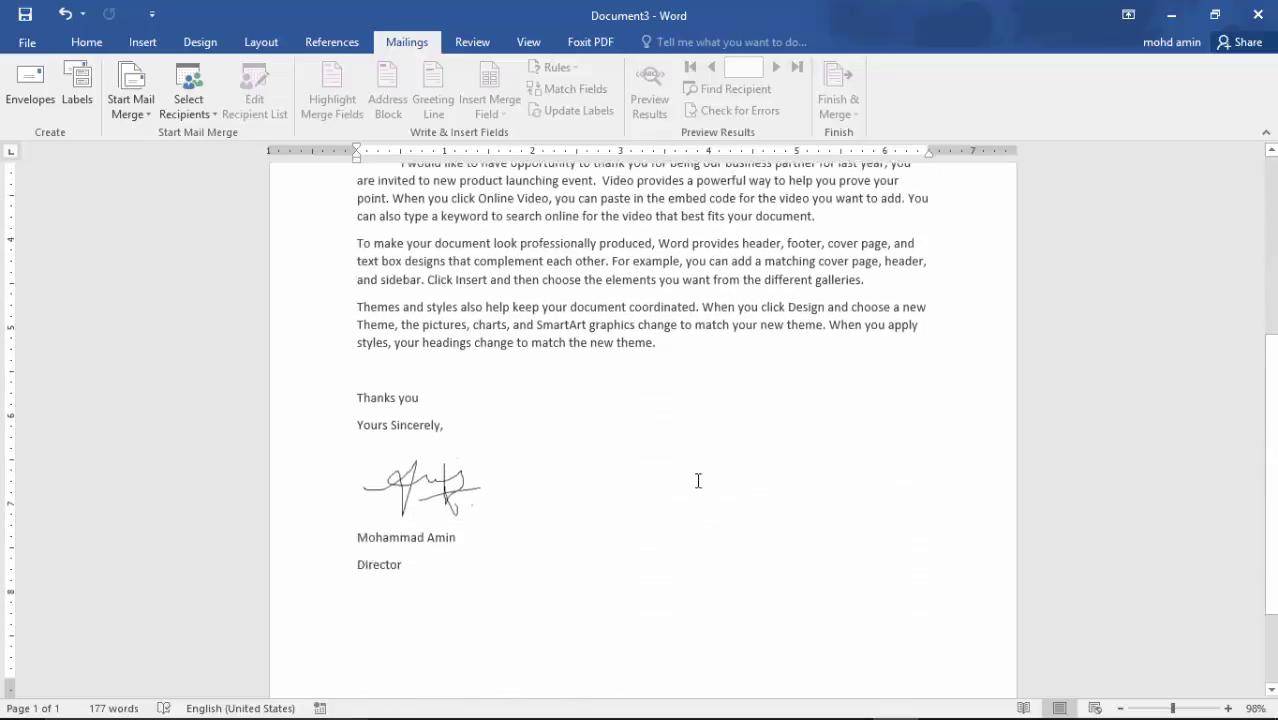
{"action": "scroll", "coordinate": [547, 493], "scroll_direction": "down", "scroll_amount": 1}
{"action": "scroll", "coordinate": [498, 449], "scroll_direction": "up", "scroll_amount": 4}
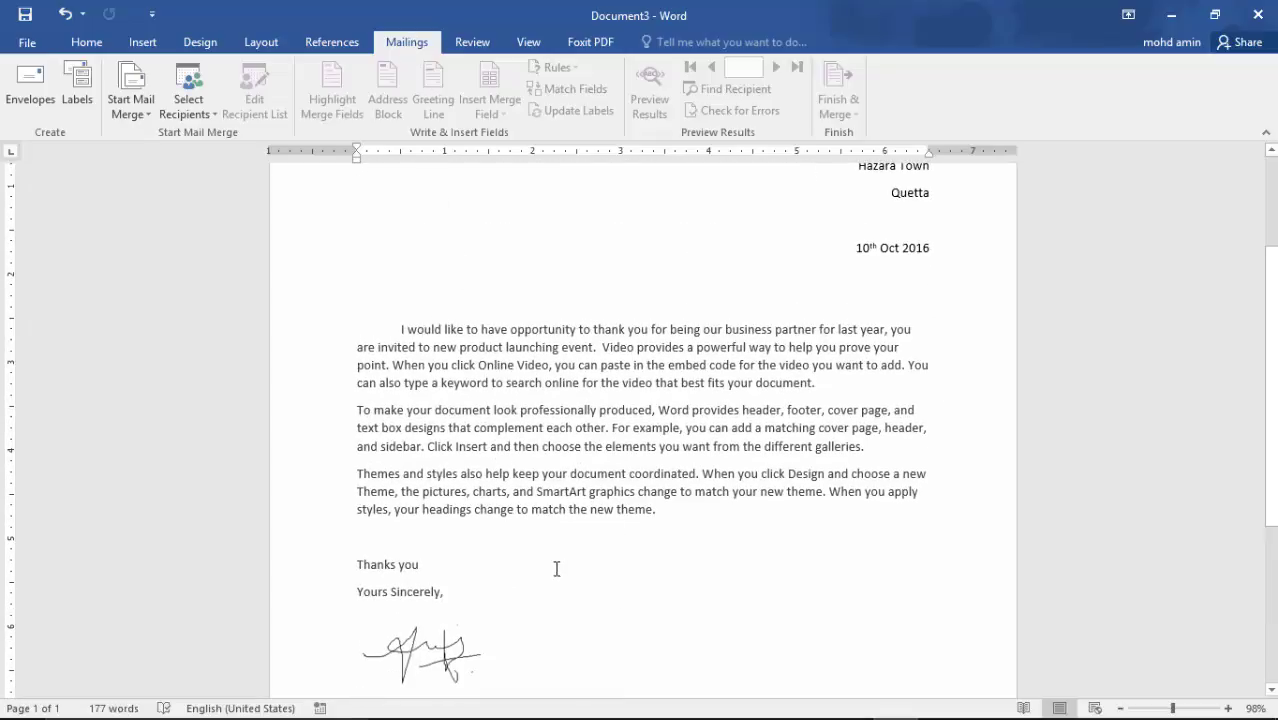
{"action": "scroll", "coordinate": [556, 566], "scroll_direction": "up", "scroll_amount": 3}
{"action": "scroll", "coordinate": [357, 305], "scroll_direction": "down", "scroll_amount": 3}
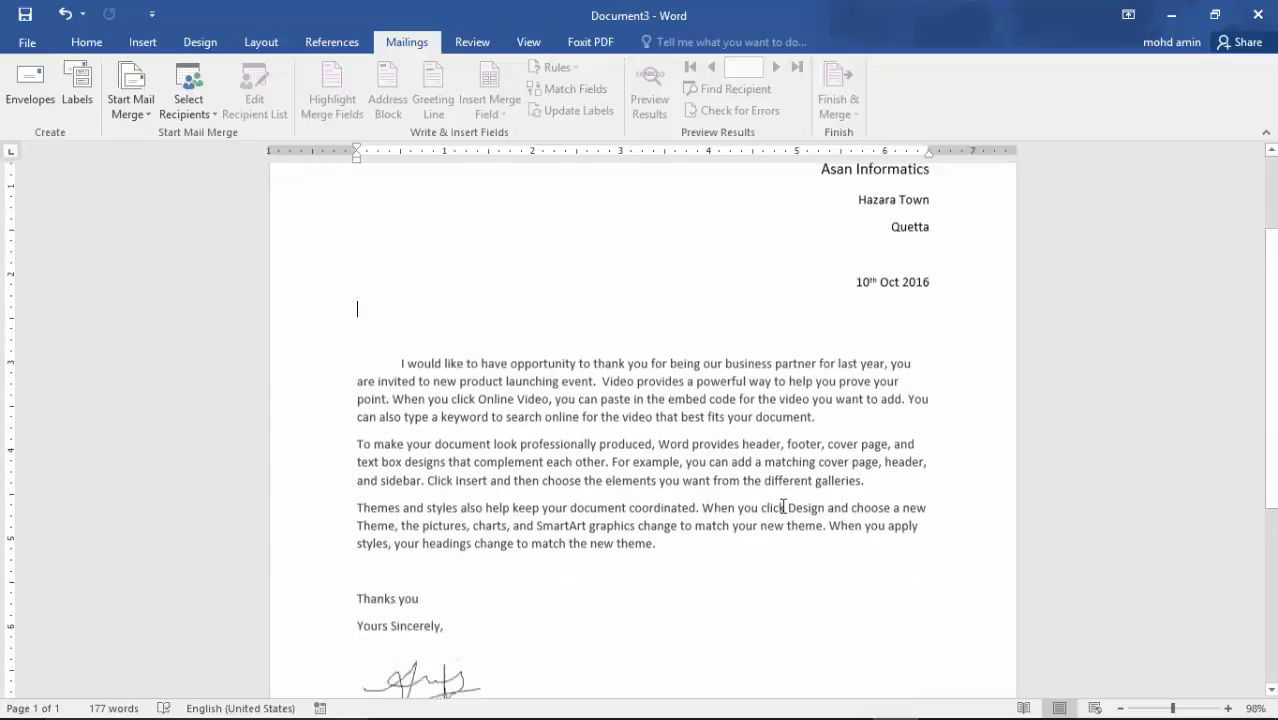
{"action": "left_click", "coordinate": [361, 288]}
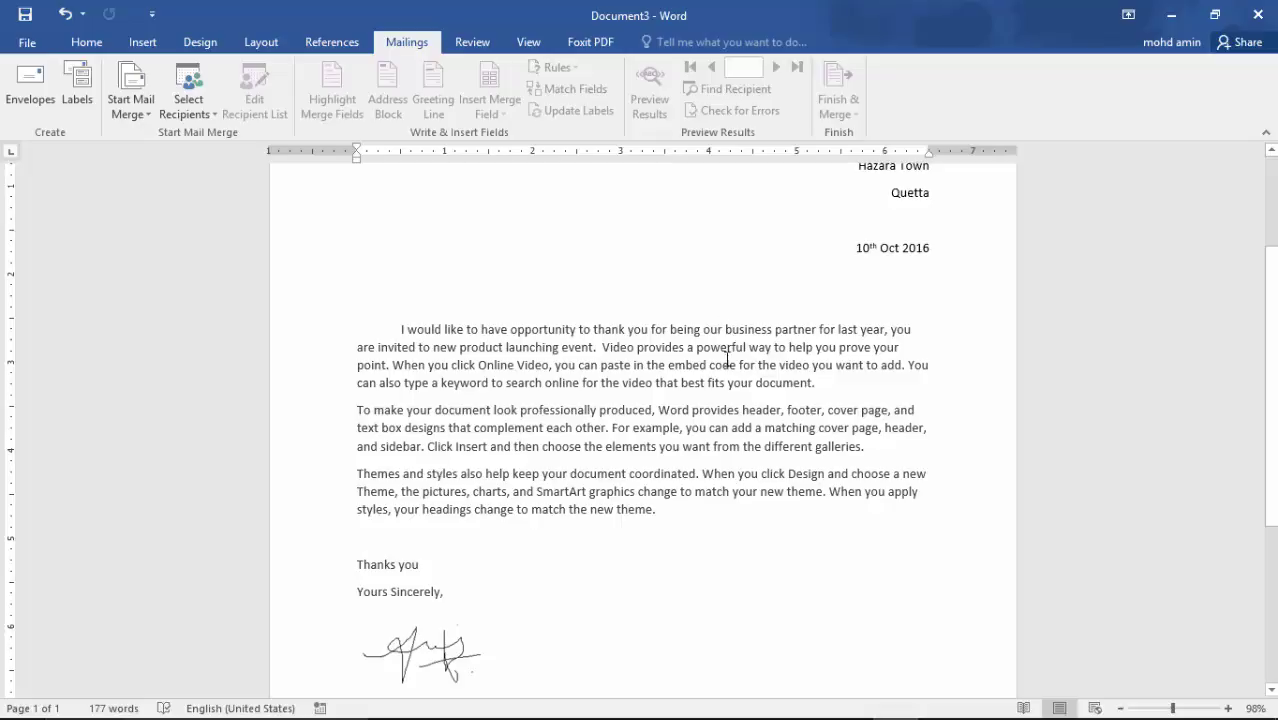
{"action": "scroll", "coordinate": [665, 448], "scroll_direction": "up", "scroll_amount": 3}
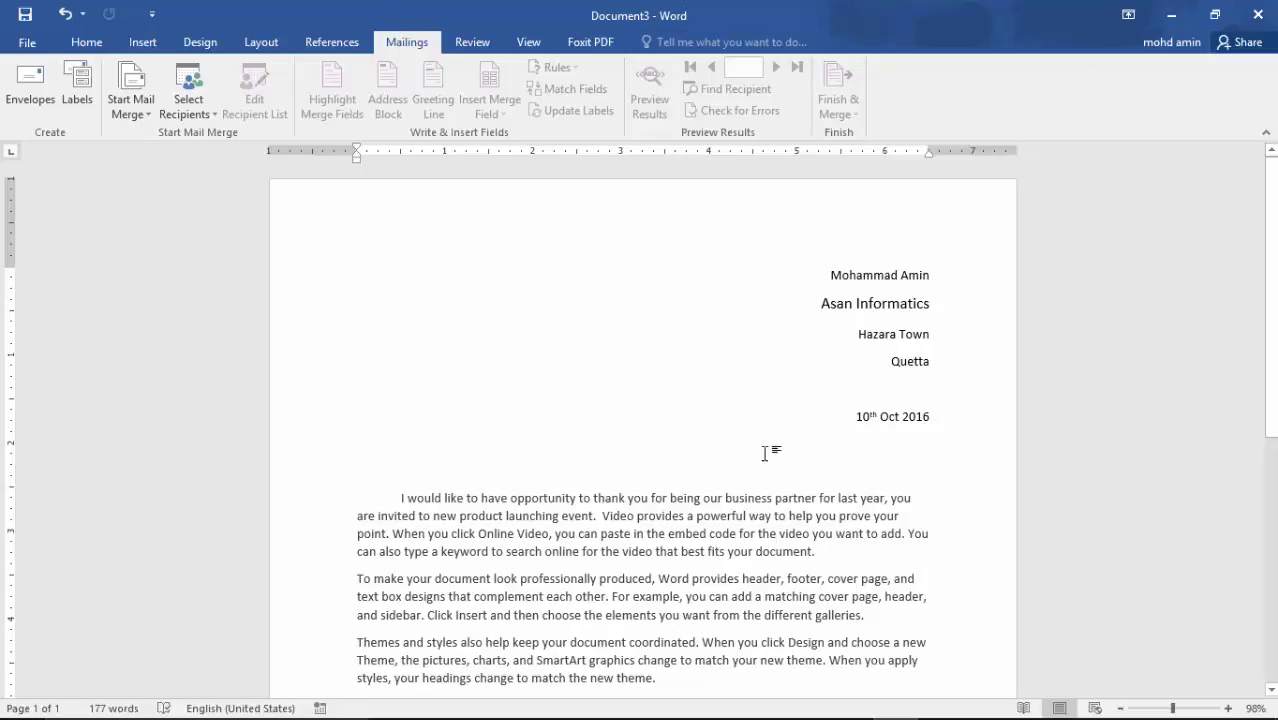
{"action": "scroll", "coordinate": [698, 523], "scroll_direction": "down", "scroll_amount": 4}
{"action": "scroll", "coordinate": [673, 531], "scroll_direction": "down", "scroll_amount": 3}
{"action": "scroll", "coordinate": [645, 548], "scroll_direction": "up", "scroll_amount": 3}
{"action": "scroll", "coordinate": [645, 548], "scroll_direction": "up", "scroll_amount": 2}
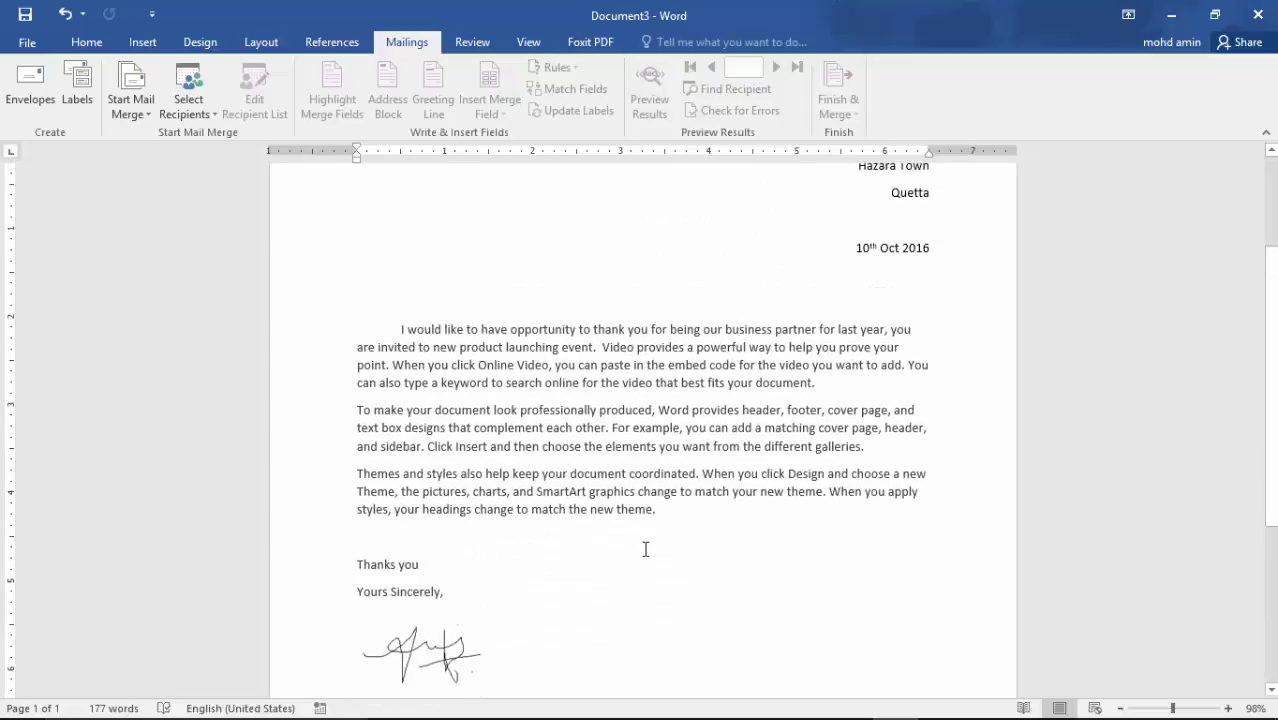
{"action": "scroll", "coordinate": [645, 550], "scroll_direction": "up", "scroll_amount": 2}
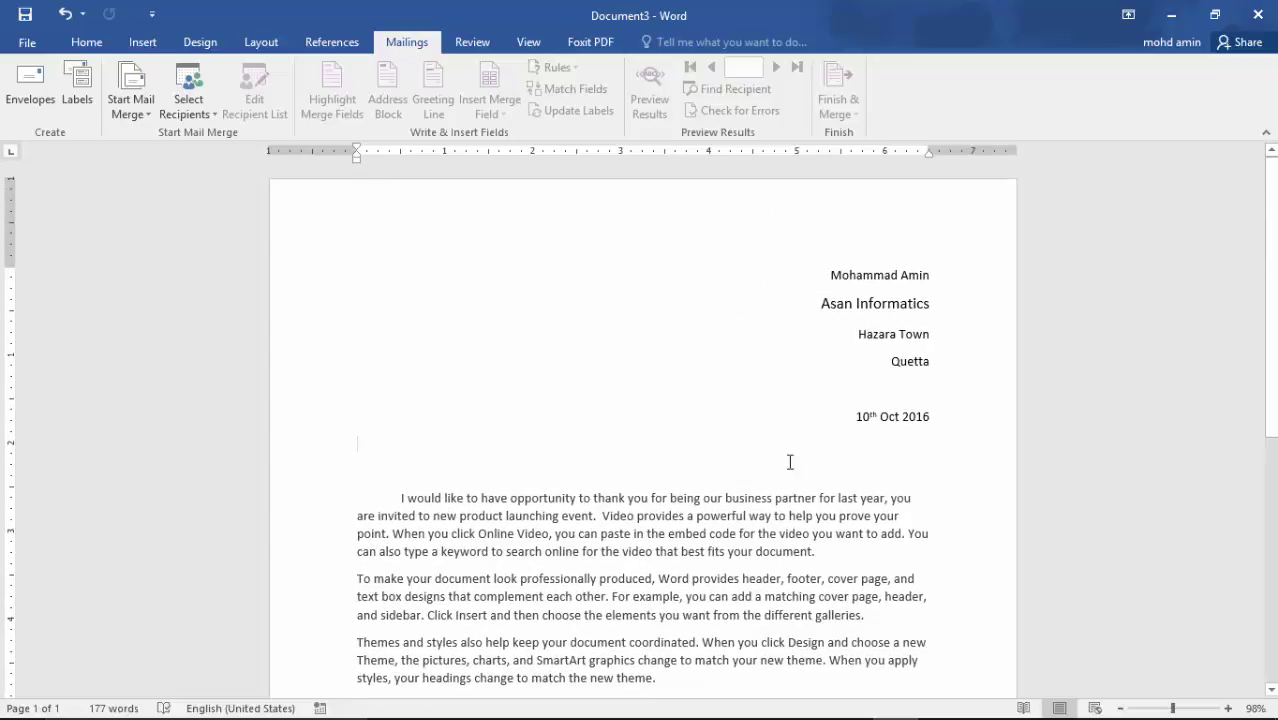
{"action": "scroll", "coordinate": [785, 540], "scroll_direction": "down", "scroll_amount": 3}
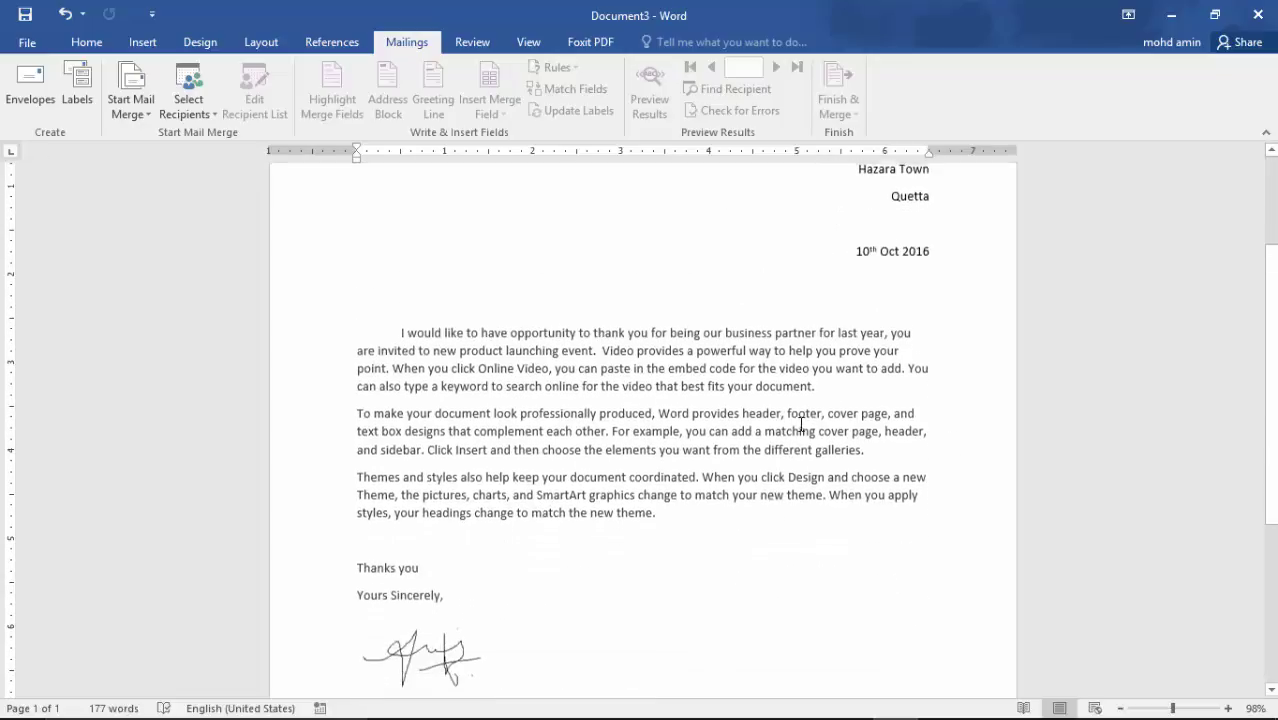
{"action": "scroll", "coordinate": [810, 407], "scroll_direction": "up", "scroll_amount": 3}
{"action": "scroll", "coordinate": [810, 407], "scroll_direction": "up", "scroll_amount": 1}
Step: Select and deselect the sender address block and the three body paragraphs
{"action": "left_click_drag", "start_coordinate": [795, 274], "coordinate": [925, 388]}
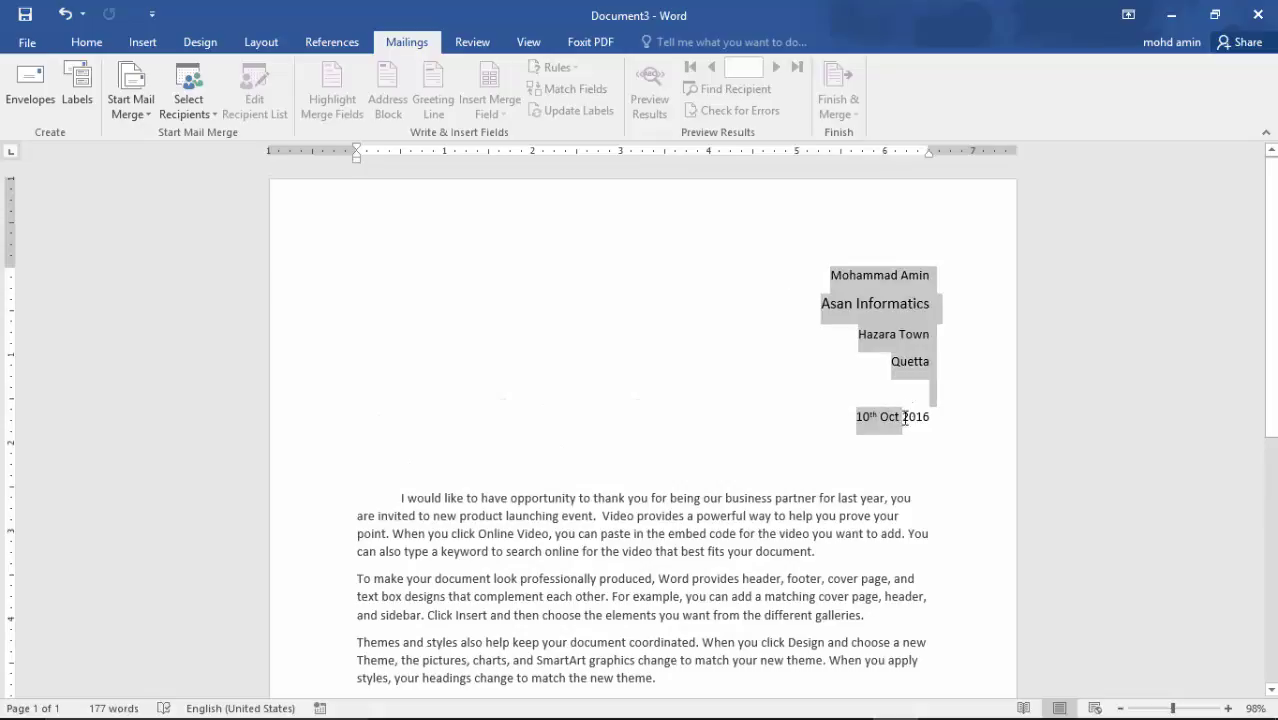
{"action": "scroll", "coordinate": [676, 583], "scroll_direction": "down", "scroll_amount": 3}
{"action": "scroll", "coordinate": [443, 400], "scroll_direction": "down", "scroll_amount": 3}
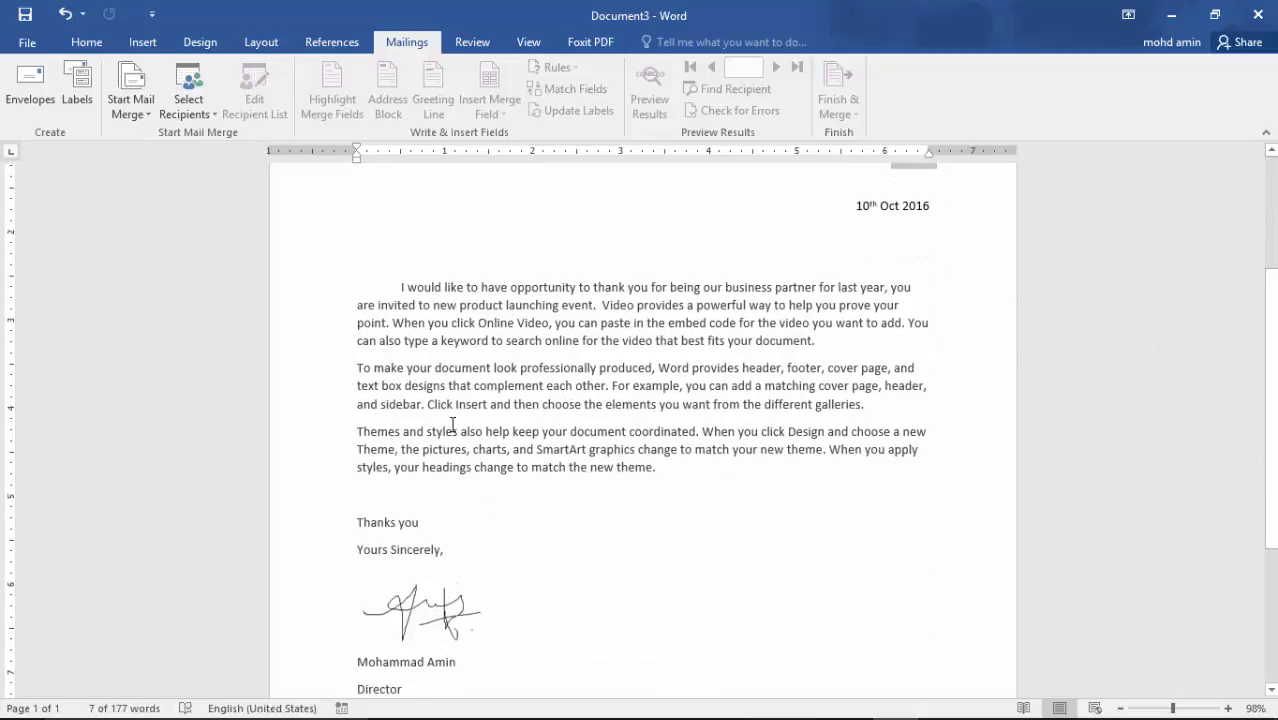
{"action": "scroll", "coordinate": [436, 393], "scroll_direction": "up", "scroll_amount": 4}
{"action": "scroll", "coordinate": [436, 393], "scroll_direction": "up", "scroll_amount": 1}
{"action": "left_click", "coordinate": [365, 385]}
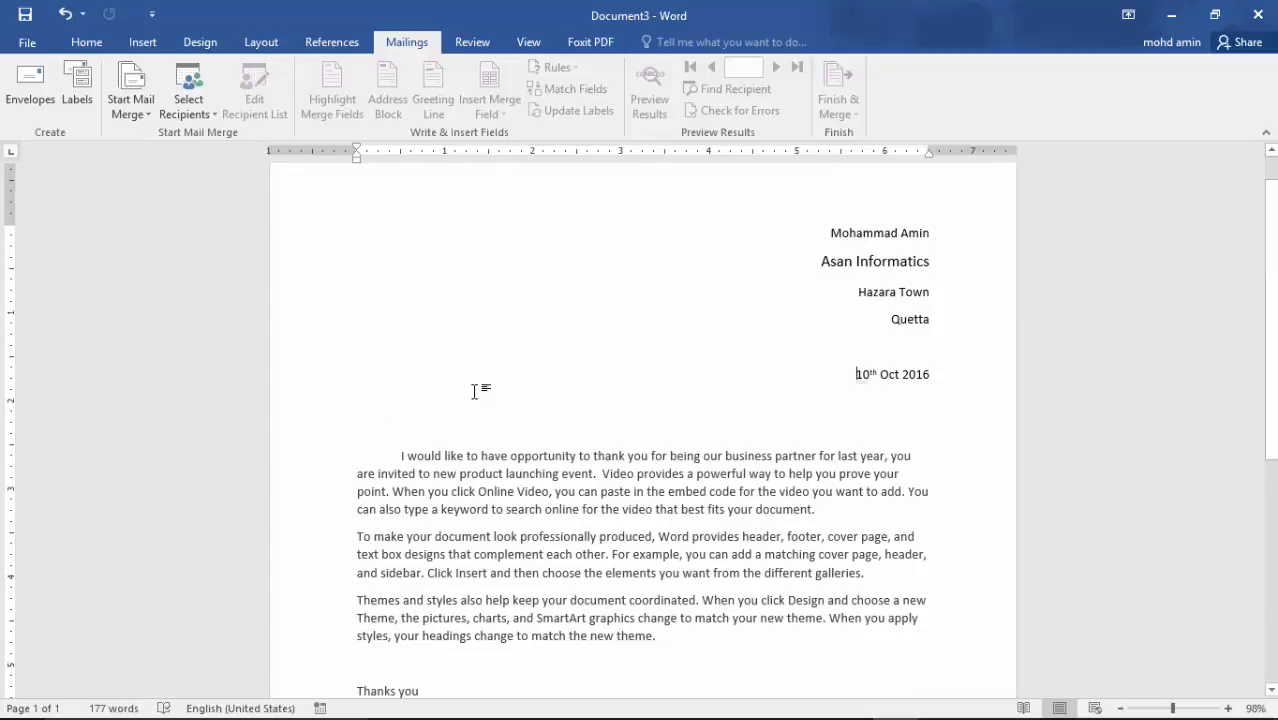
{"action": "left_click_drag", "start_coordinate": [396, 456], "coordinate": [653, 638]}
{"action": "scroll", "coordinate": [620, 620], "scroll_direction": "down", "scroll_amount": 2}
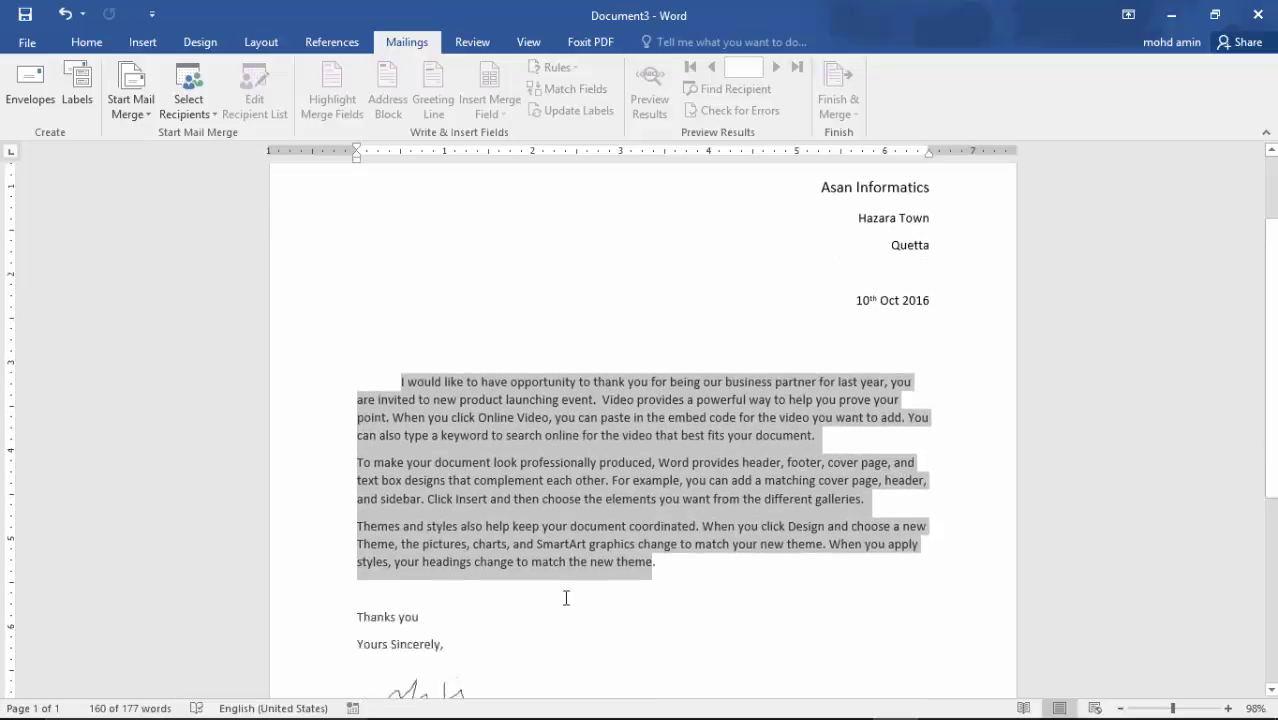
{"action": "scroll", "coordinate": [500, 560], "scroll_direction": "down", "scroll_amount": 3}
{"action": "scroll", "coordinate": [436, 527], "scroll_direction": "up", "scroll_amount": 2}
{"action": "scroll", "coordinate": [430, 500], "scroll_direction": "up", "scroll_amount": 2}
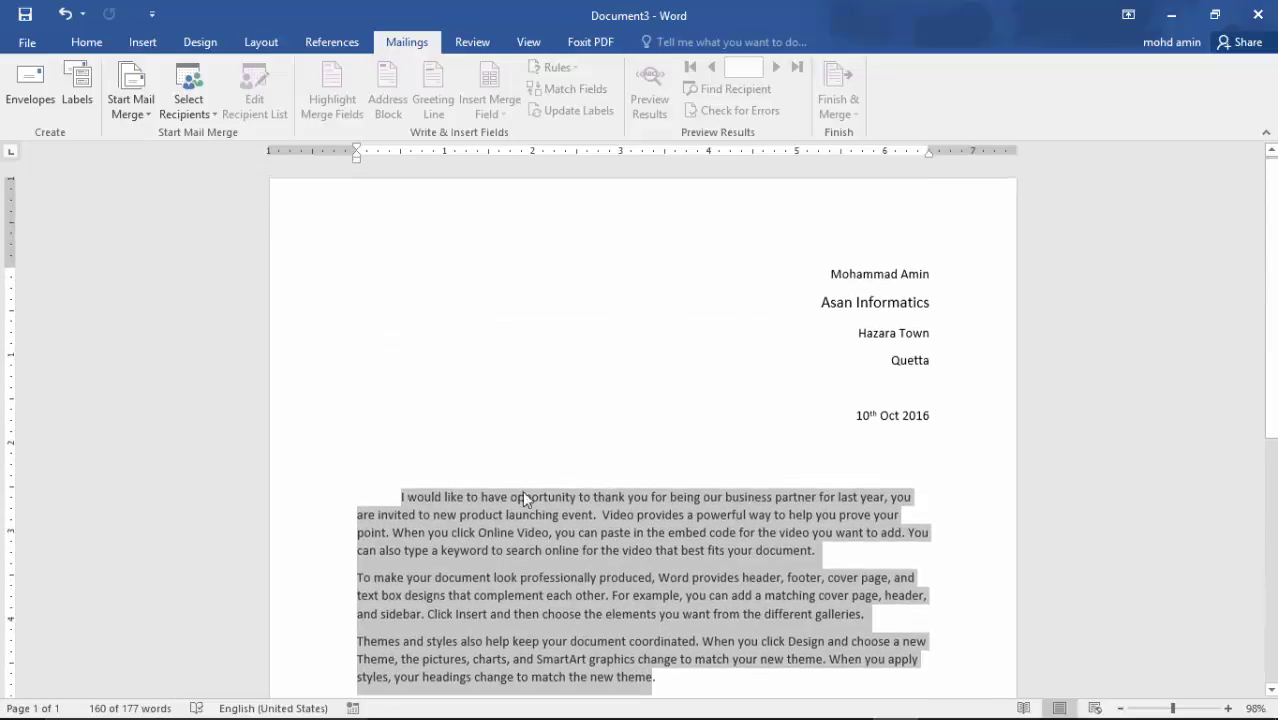
{"action": "scroll", "coordinate": [384, 444], "scroll_direction": "up", "scroll_amount": 2}
{"action": "left_click", "coordinate": [384, 444]}
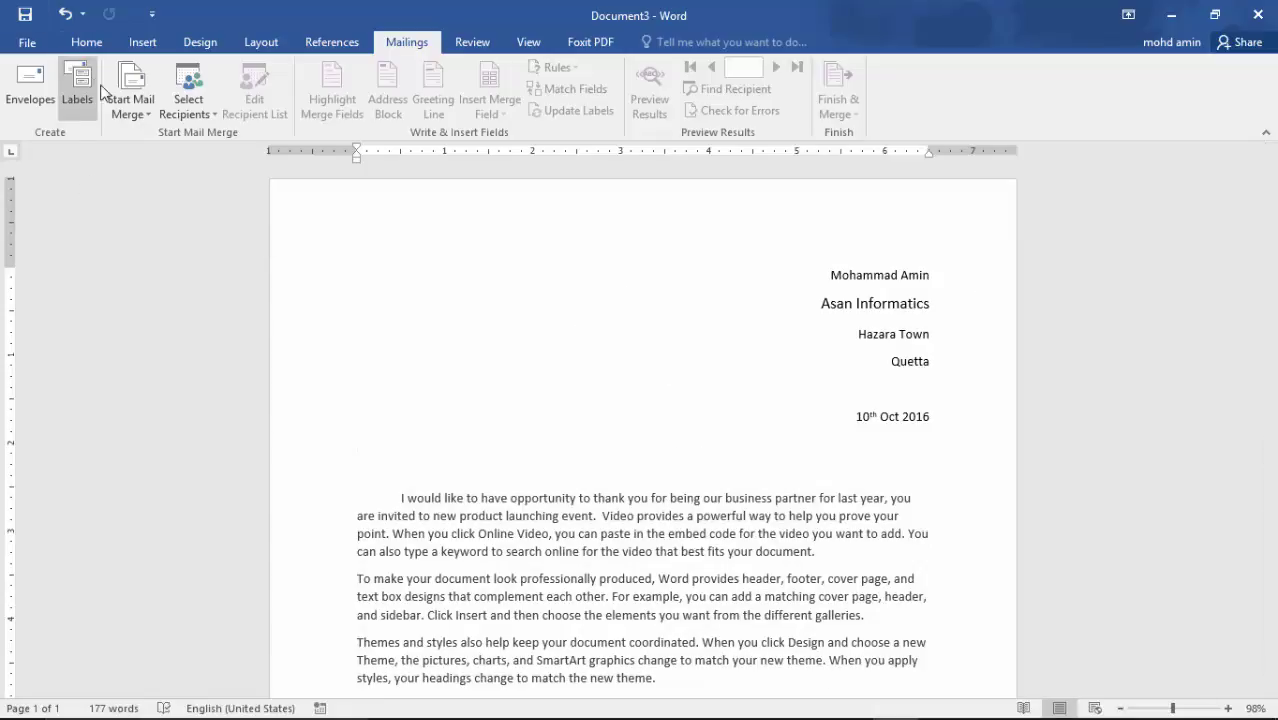
Step: Set the merge document type to Letters and launch the Step-by-Step Mail Merge Wizard
{"action": "left_click", "coordinate": [140, 108]}
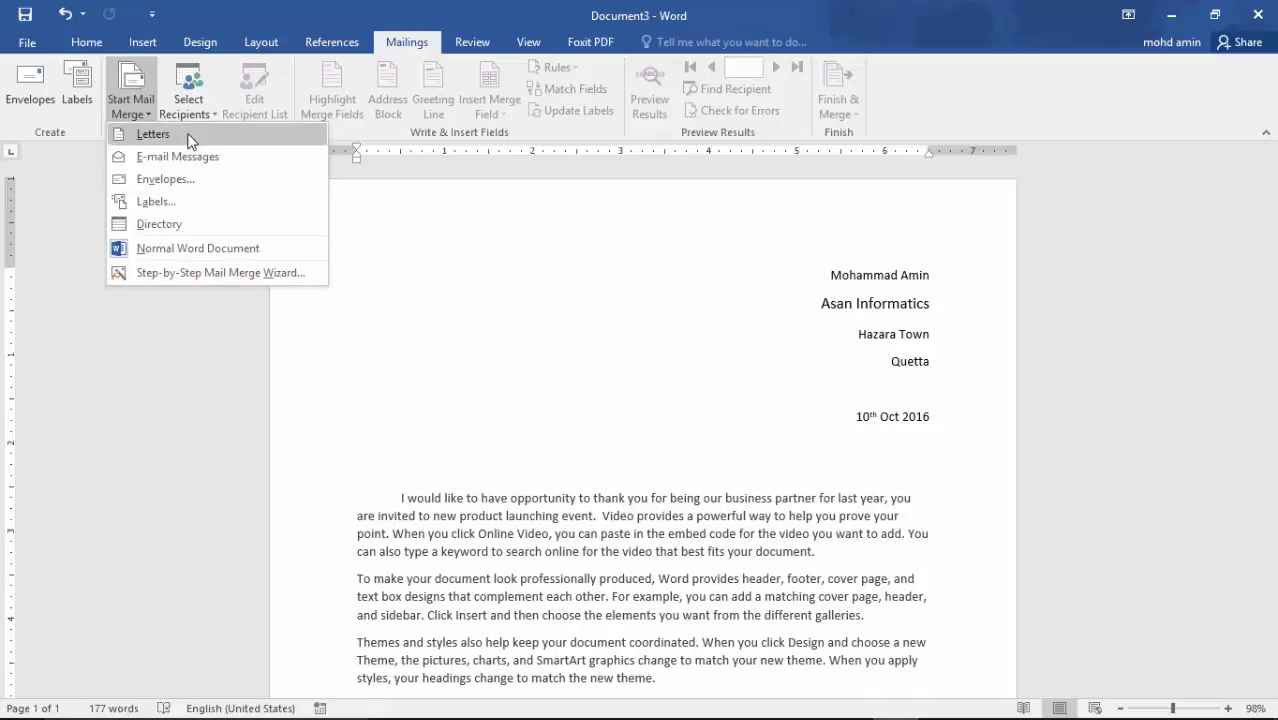
{"action": "left_click", "coordinate": [153, 134]}
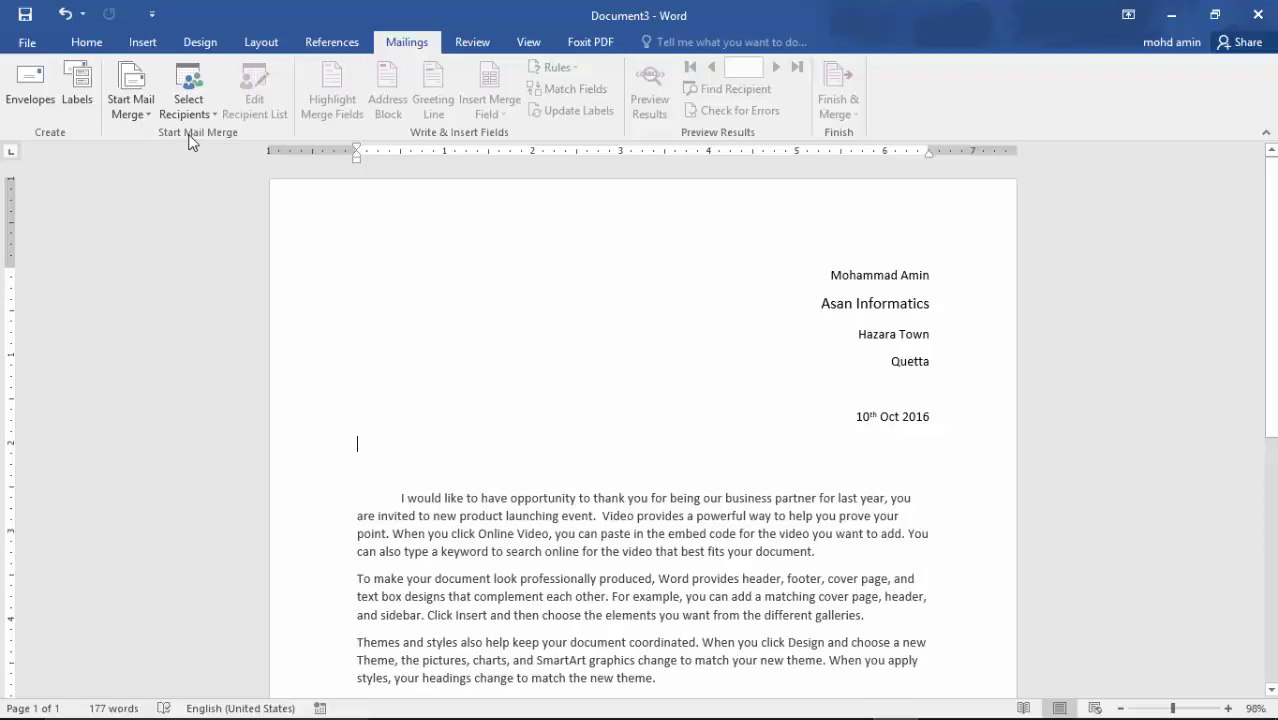
{"action": "left_click", "coordinate": [141, 113]}
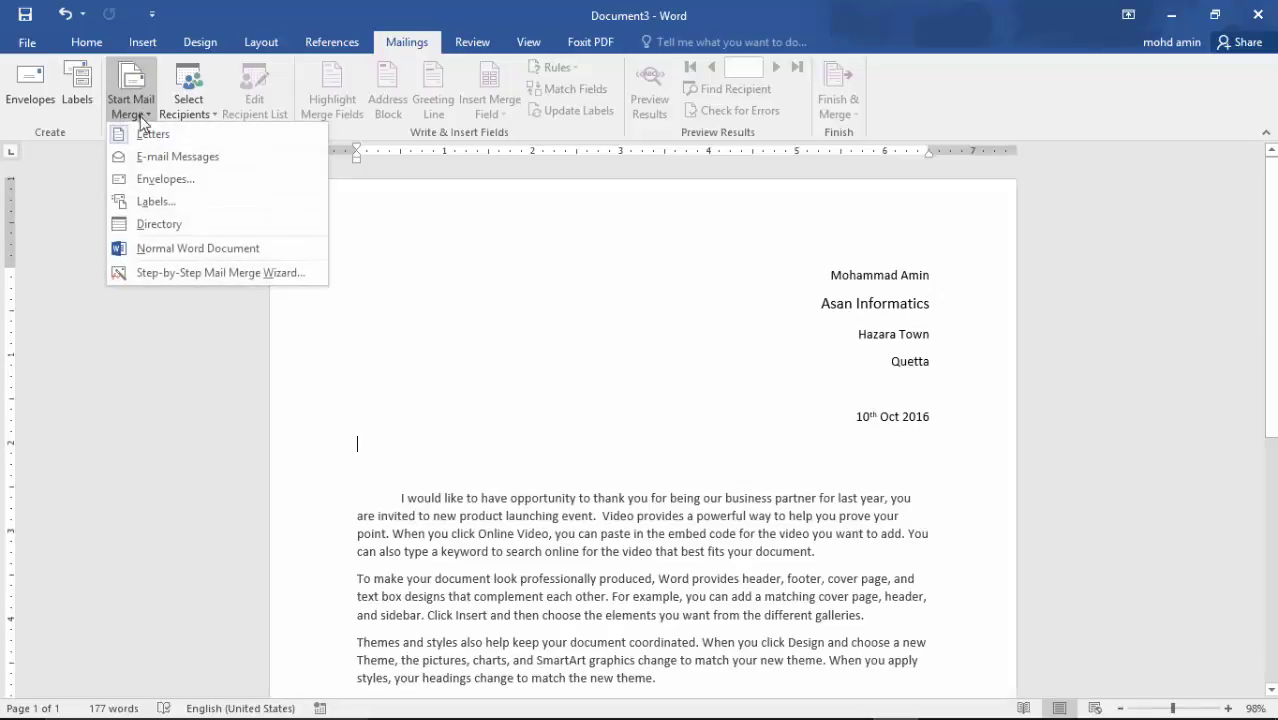
{"action": "left_click", "coordinate": [258, 277]}
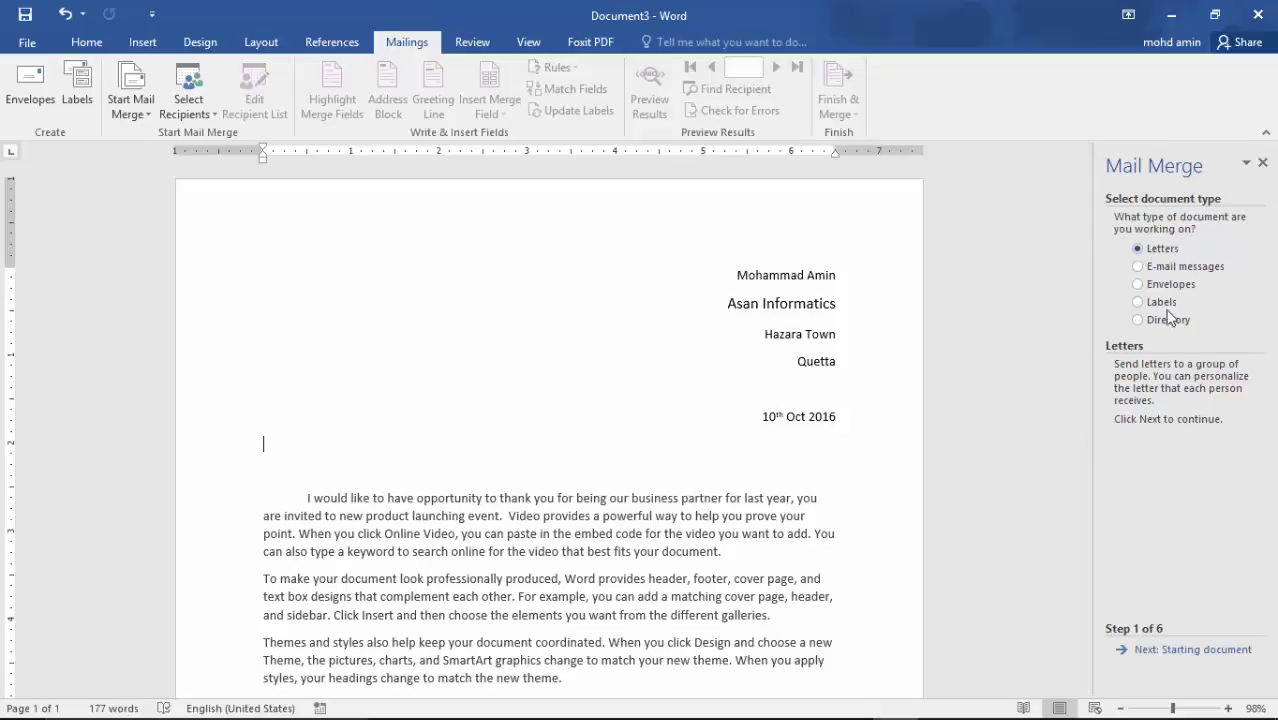
Step: Advance the wizard to Select recipients, pick 'Type a new list', and choose Create
{"action": "left_click", "coordinate": [1167, 655]}
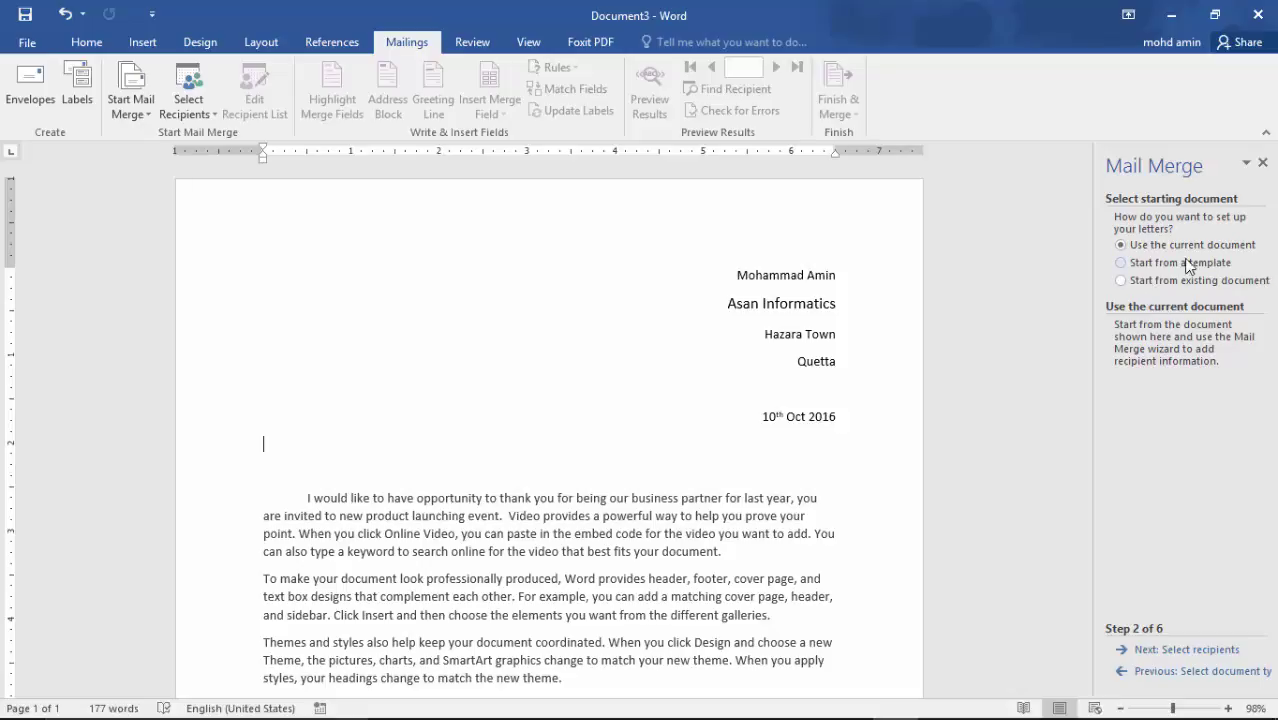
{"action": "left_click", "coordinate": [1178, 652]}
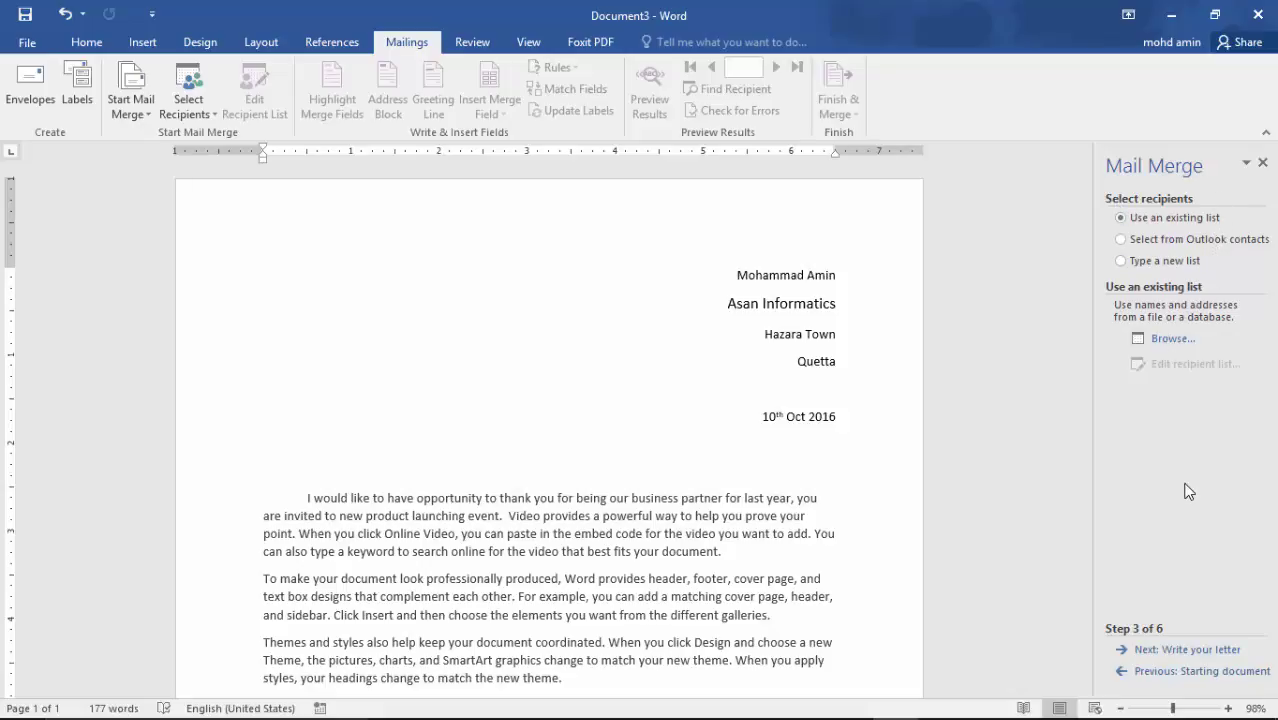
{"action": "left_click", "coordinate": [1171, 243]}
{"action": "left_click", "coordinate": [1172, 262]}
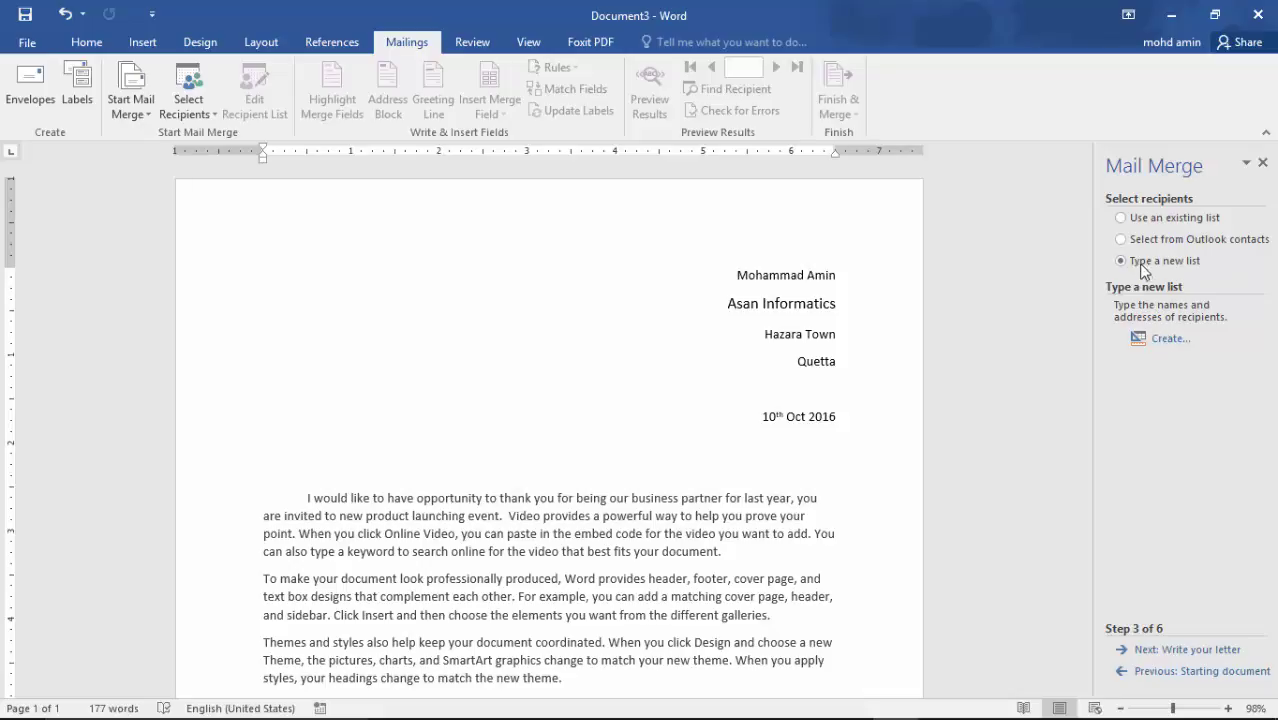
{"action": "left_click", "coordinate": [1171, 341]}
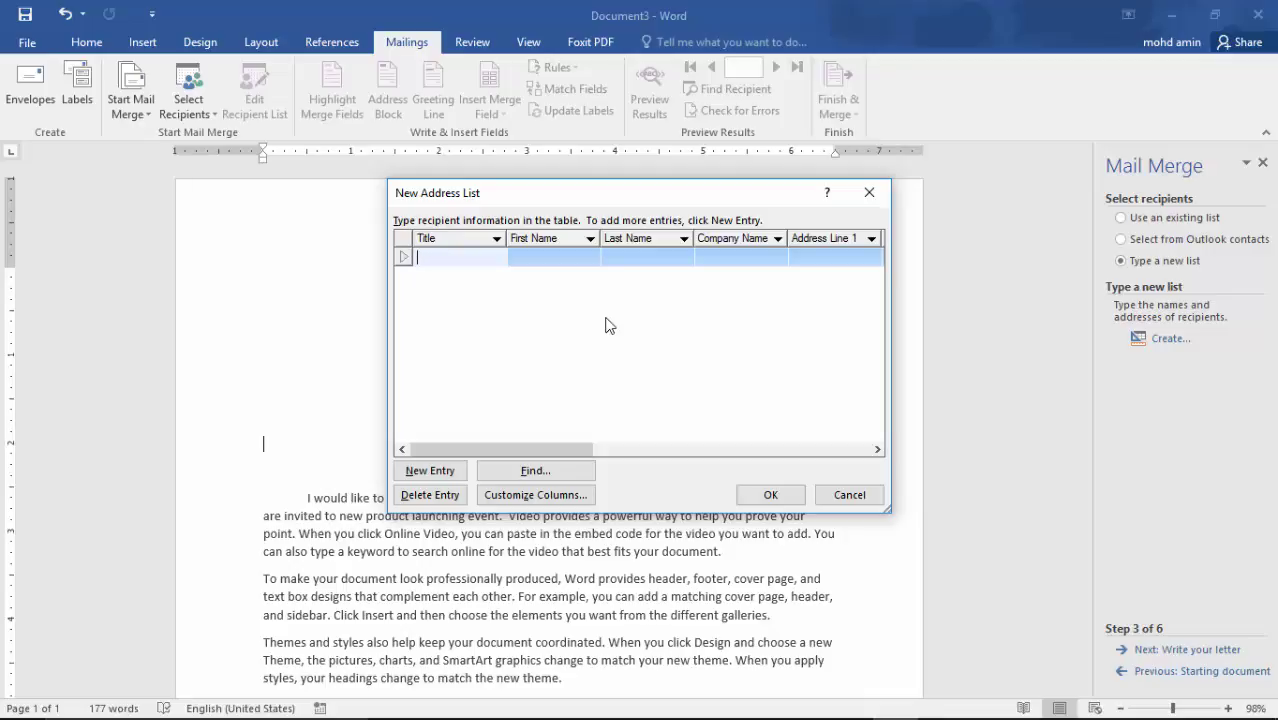
Step: Enter title Mr and the first recipient's first and last names, skipping Company
{"action": "type", "text": "Mr"}
{"action": "key", "text": "Tab"}
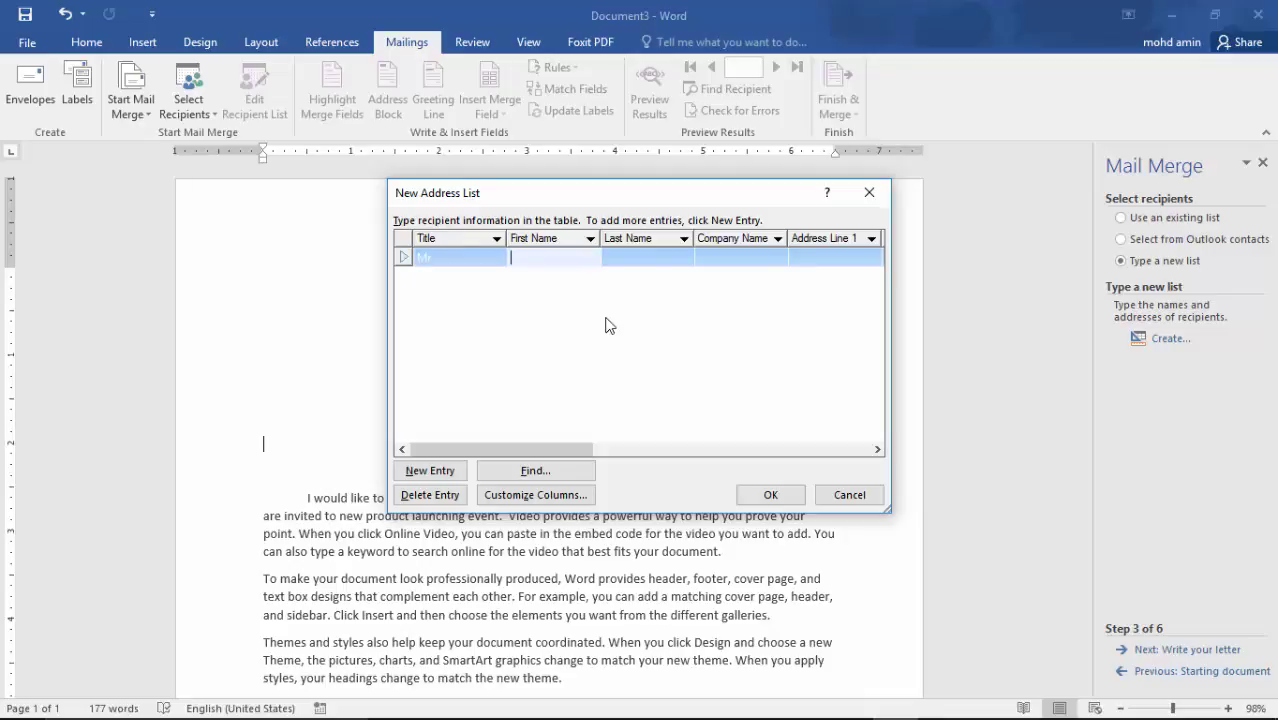
{"action": "key", "text": "Tab"}
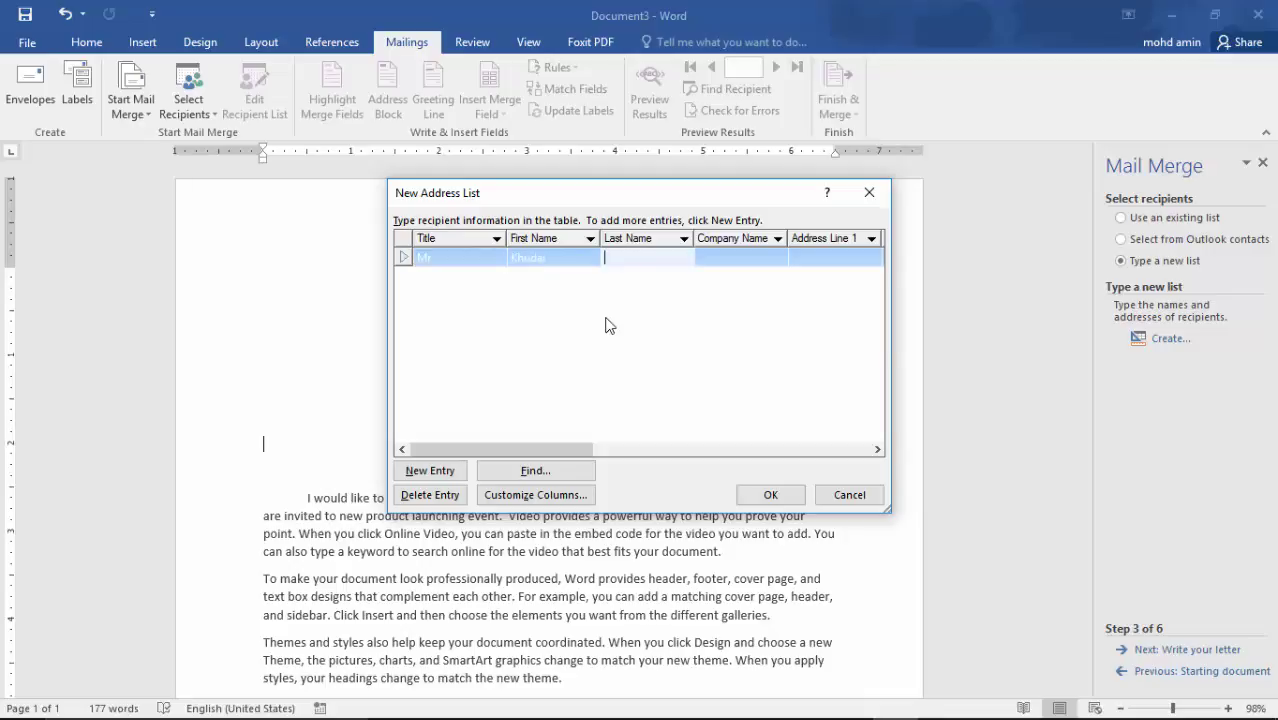
{"action": "key", "text": "Tab"}
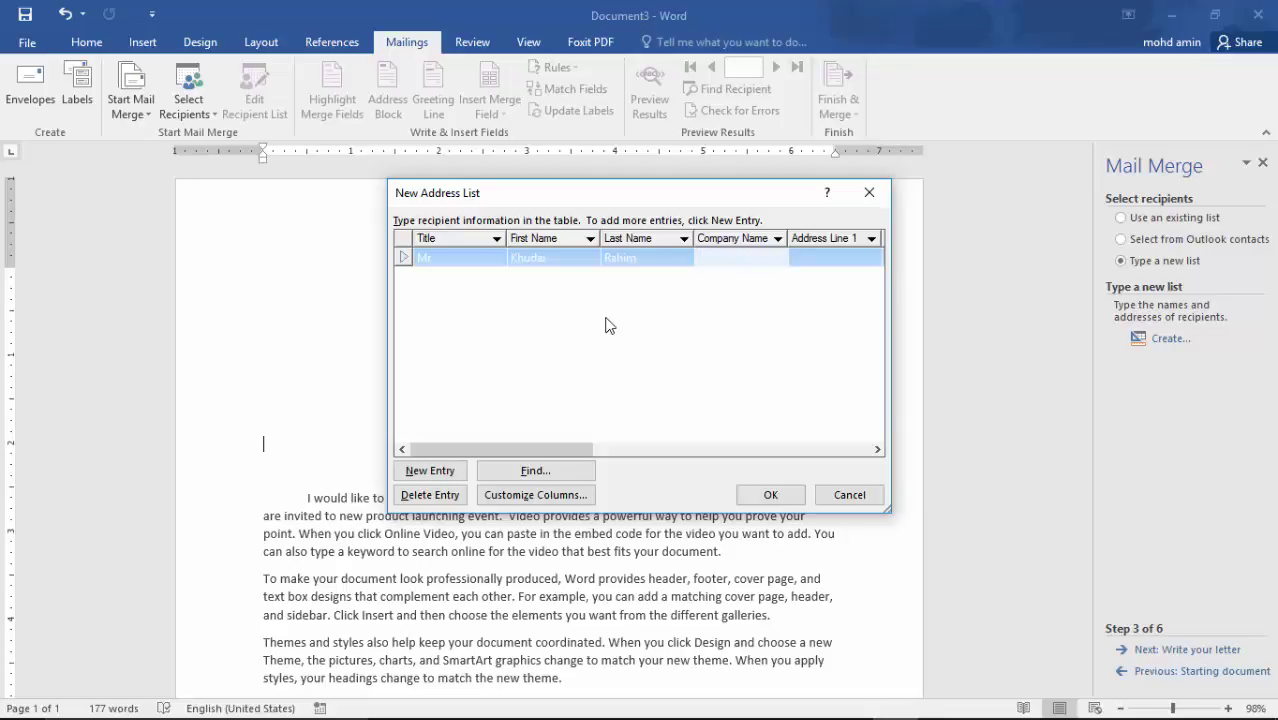
{"action": "key", "text": "Tab"}
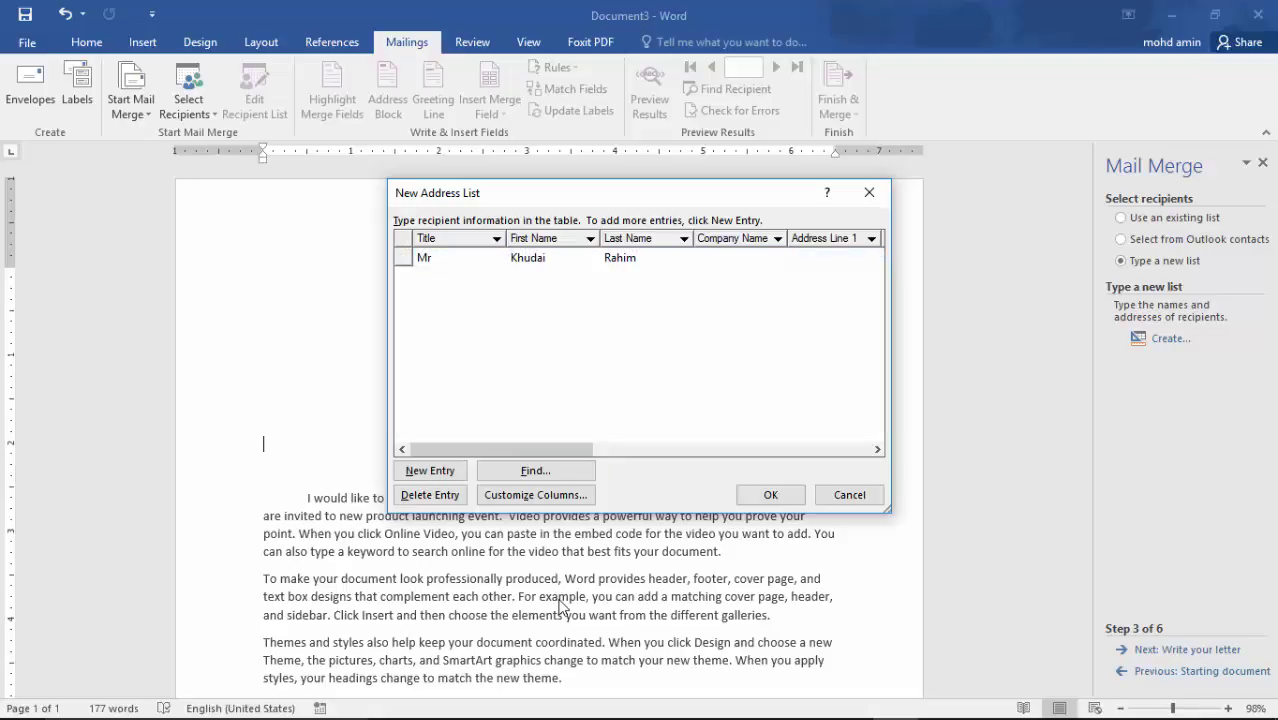
Step: Fill in the first recipient's street address, city and country Pakistan, then move to the E-mail field
{"action": "left_click", "coordinate": [809, 260]}
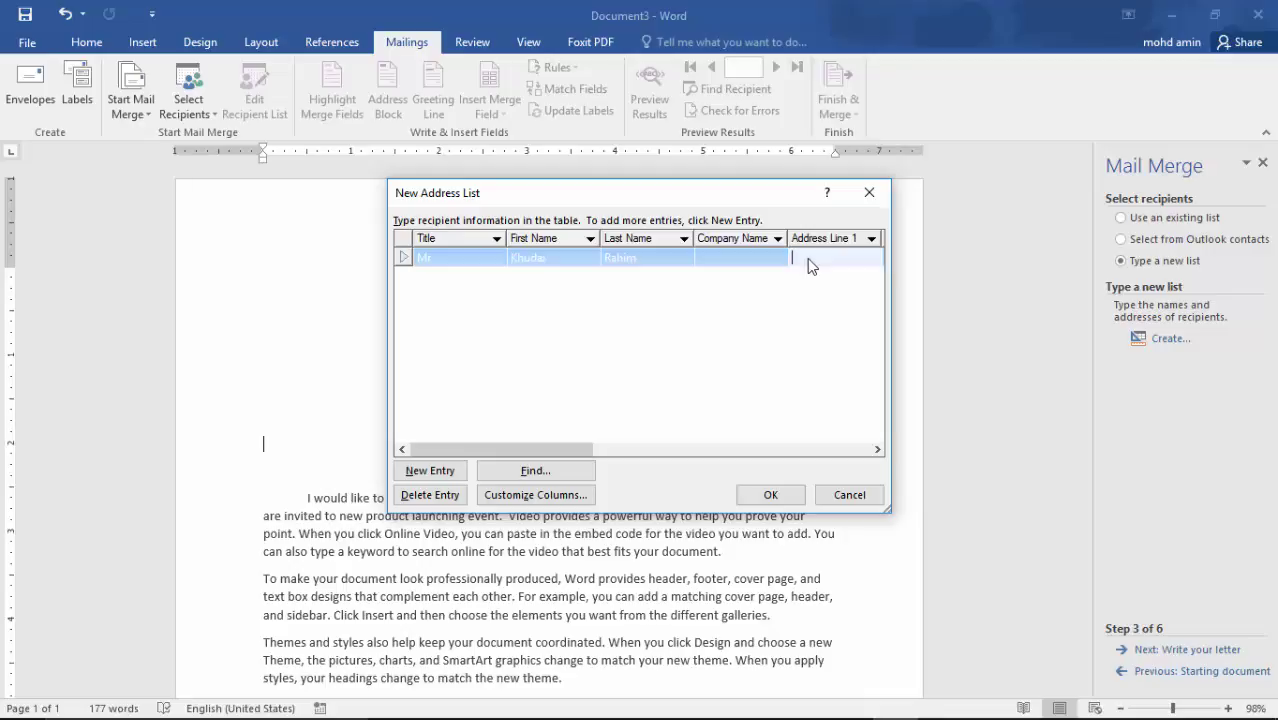
{"action": "type", "text": "Hazara t"}
{"action": "type", "text": "own"}
{"action": "key", "text": "Tab"}
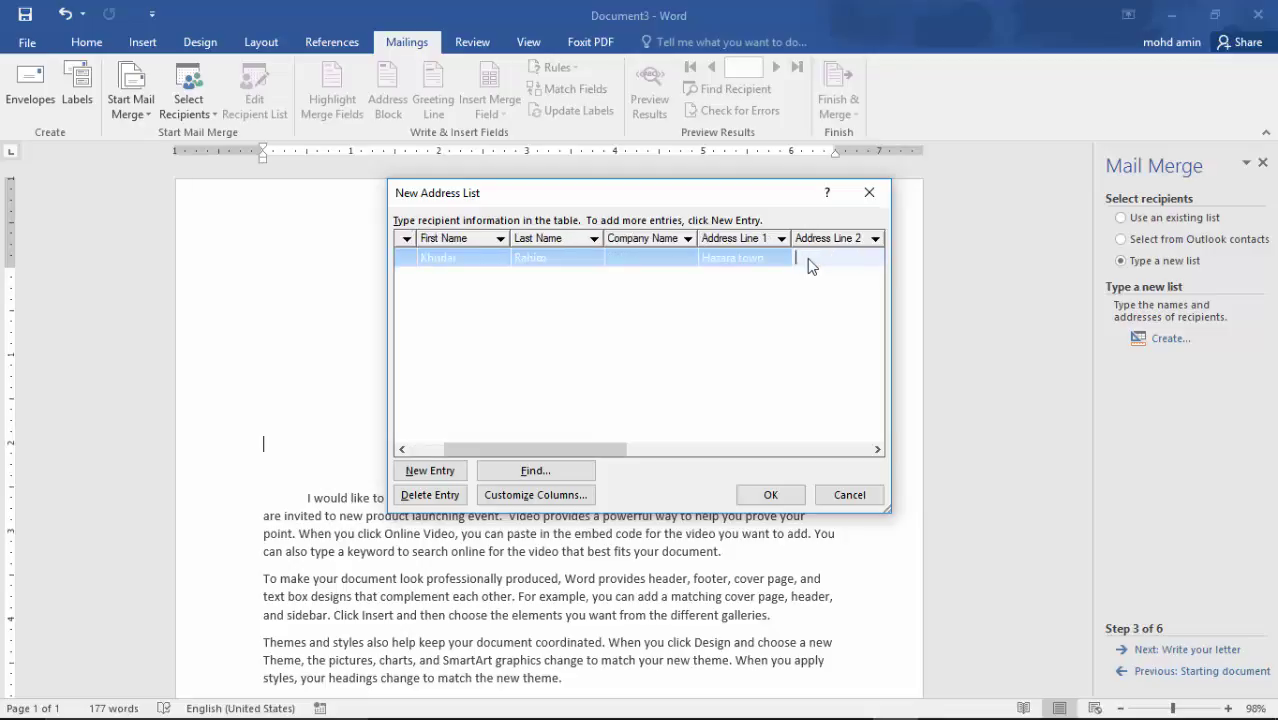
{"action": "key", "text": "Tab"}
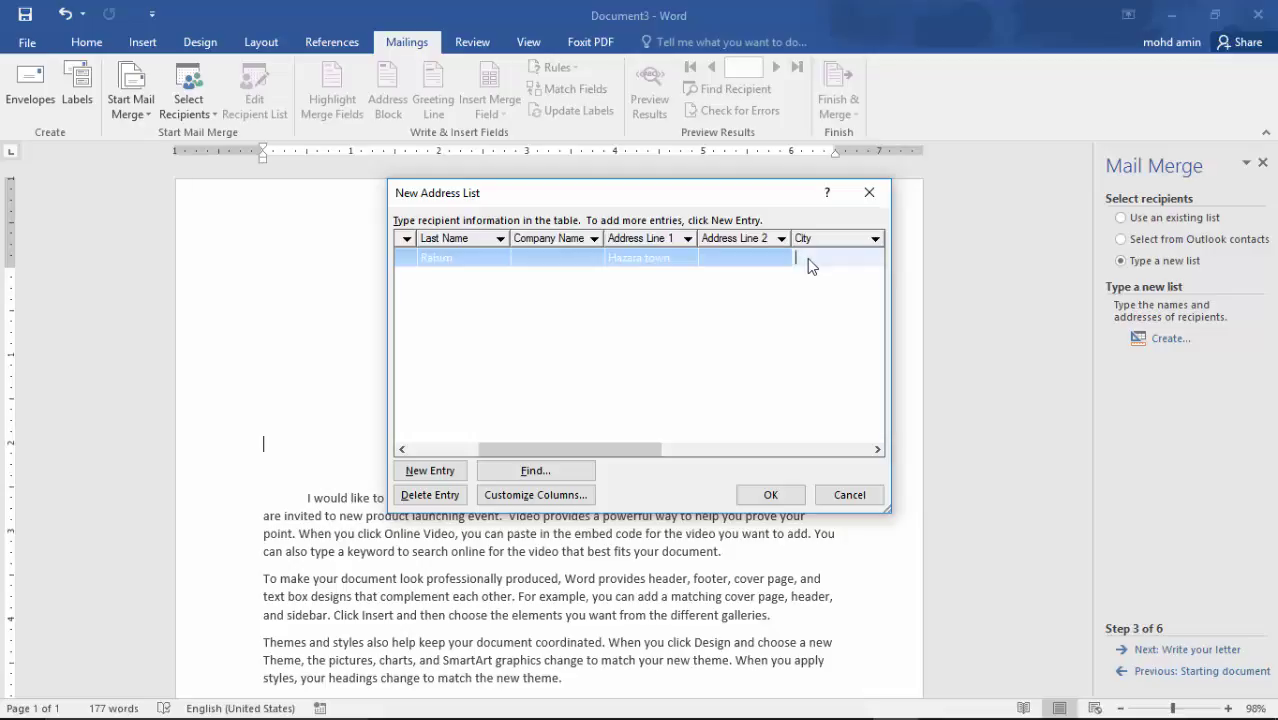
{"action": "type", "text": "Quetta"}
{"action": "key", "text": "Tab"}
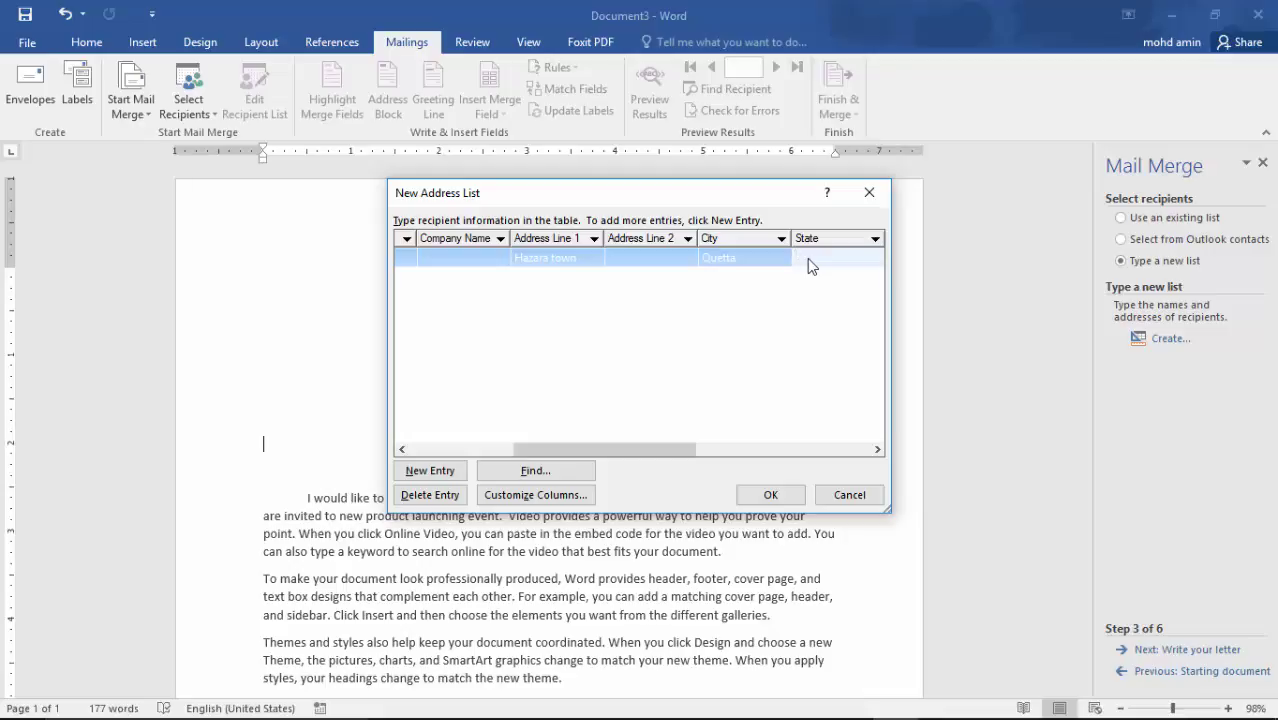
{"action": "key", "text": "Tab"}
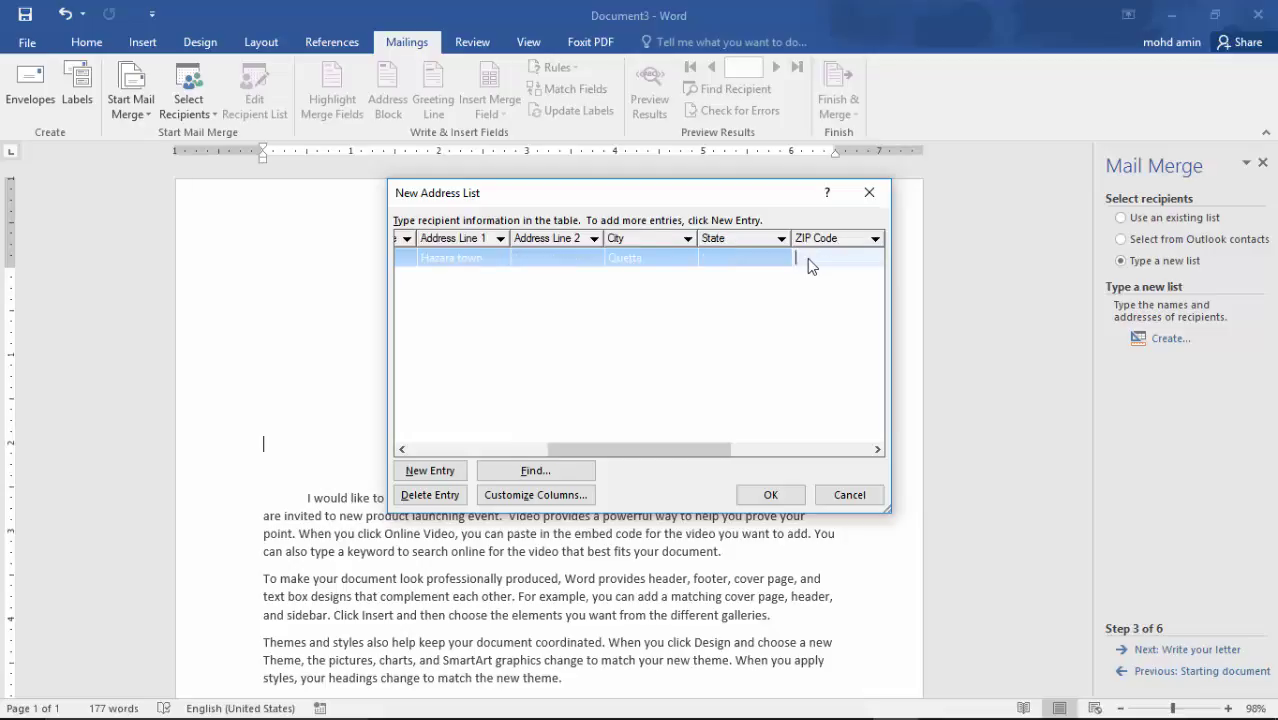
{"action": "key", "text": "Tab"}
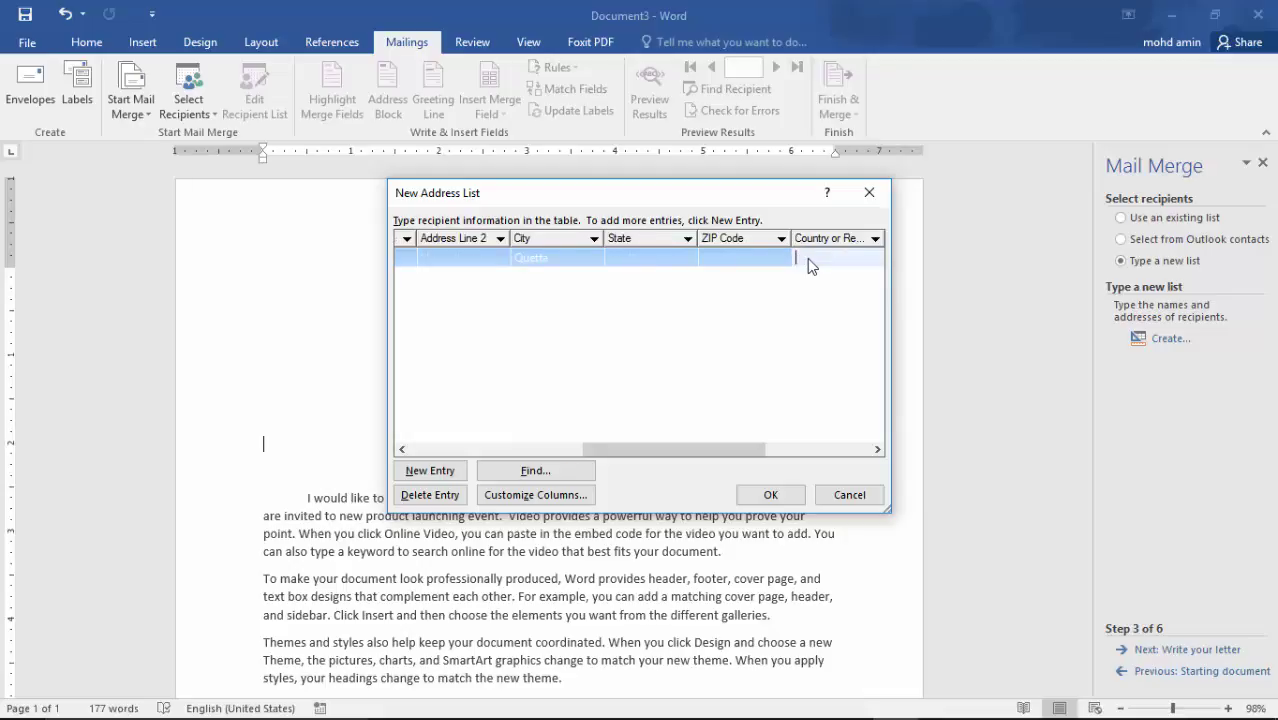
{"action": "type", "text": "Pakistan"}
{"action": "key", "text": "Tab"}
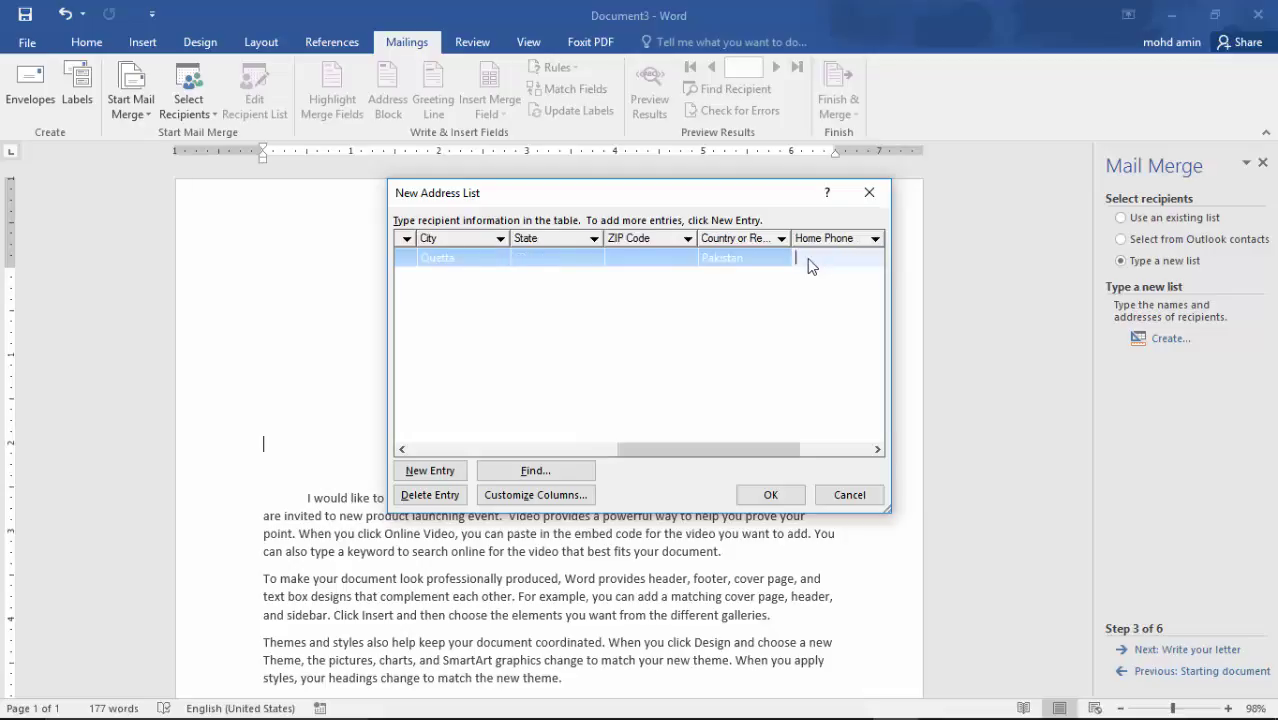
{"action": "key", "text": "Tab"}
{"action": "key", "text": "Tab"}
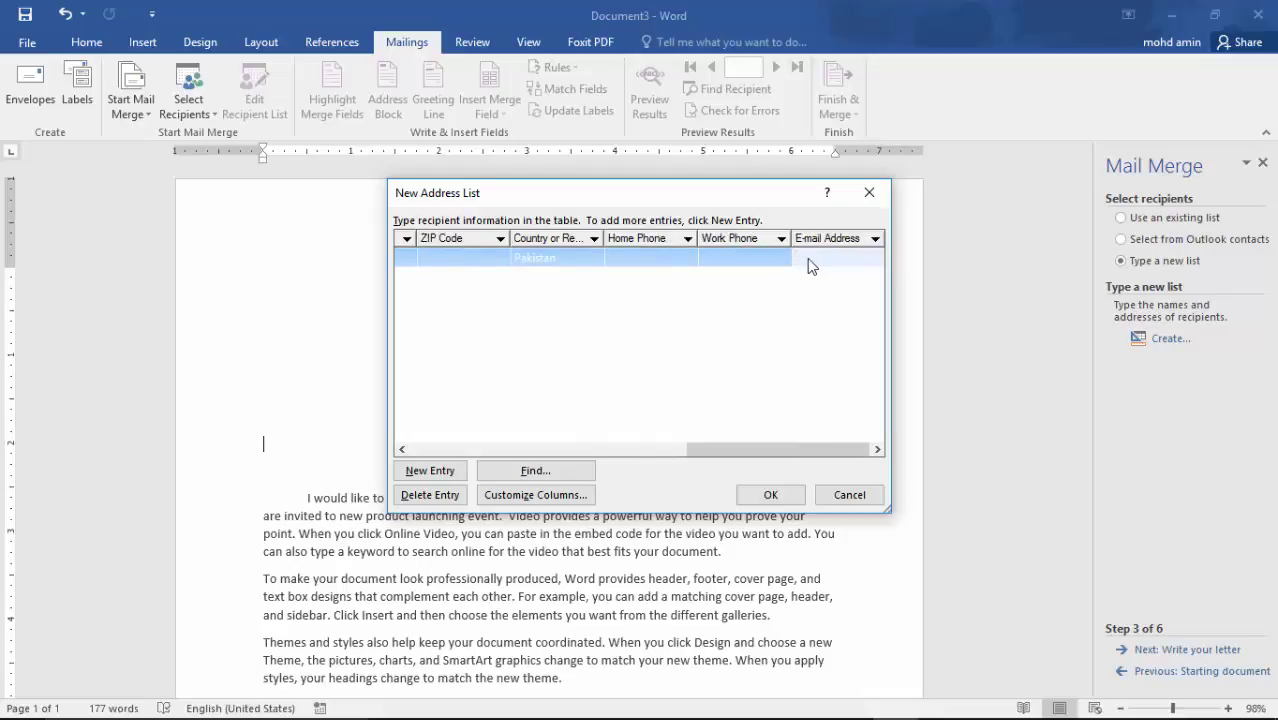
{"action": "key", "text": "Tab"}
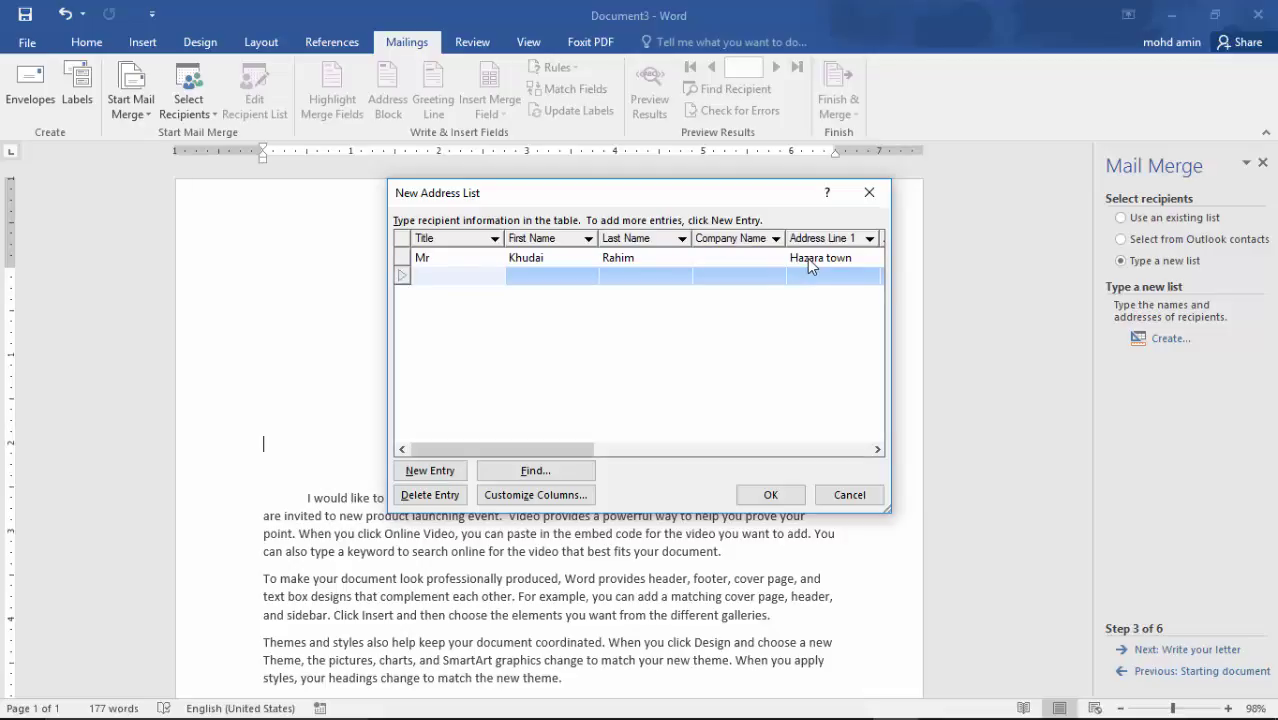
Step: Add the second recipient with title, name, city Kabul and country Afghanistan
{"action": "type", "text": "Ms"}
{"action": "key", "text": "Tab"}
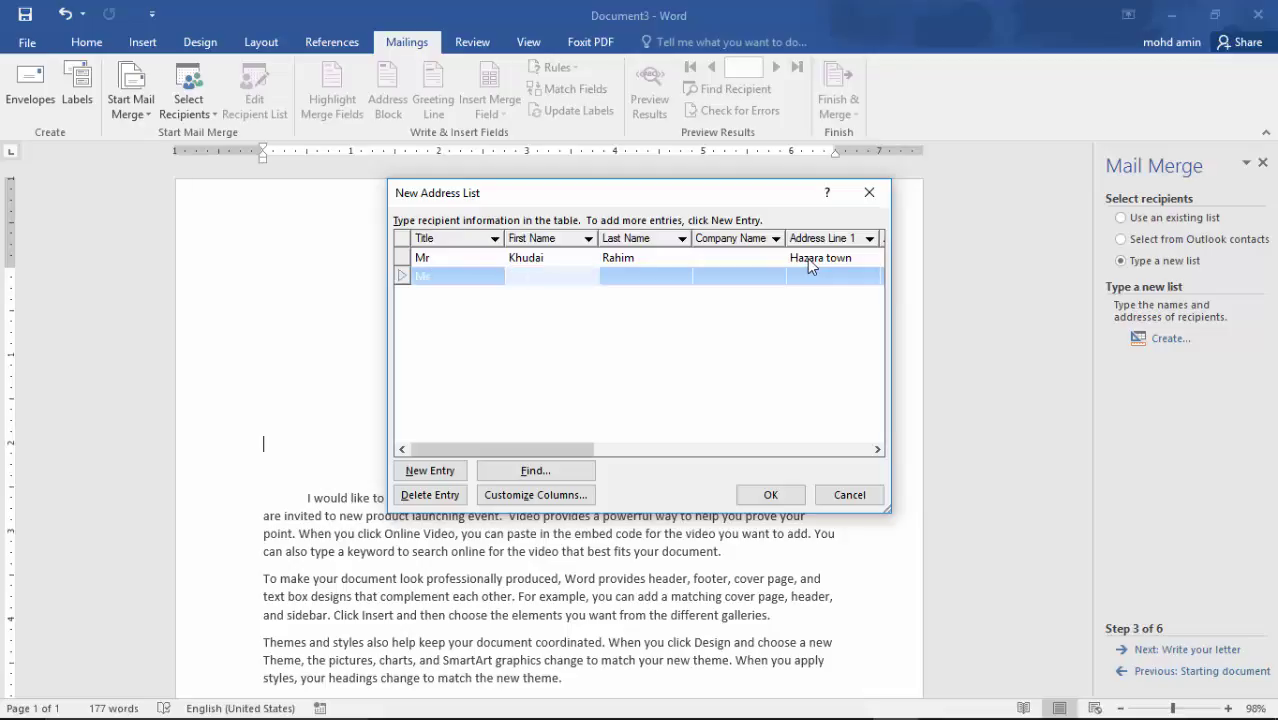
{"action": "key", "text": "Tab"}
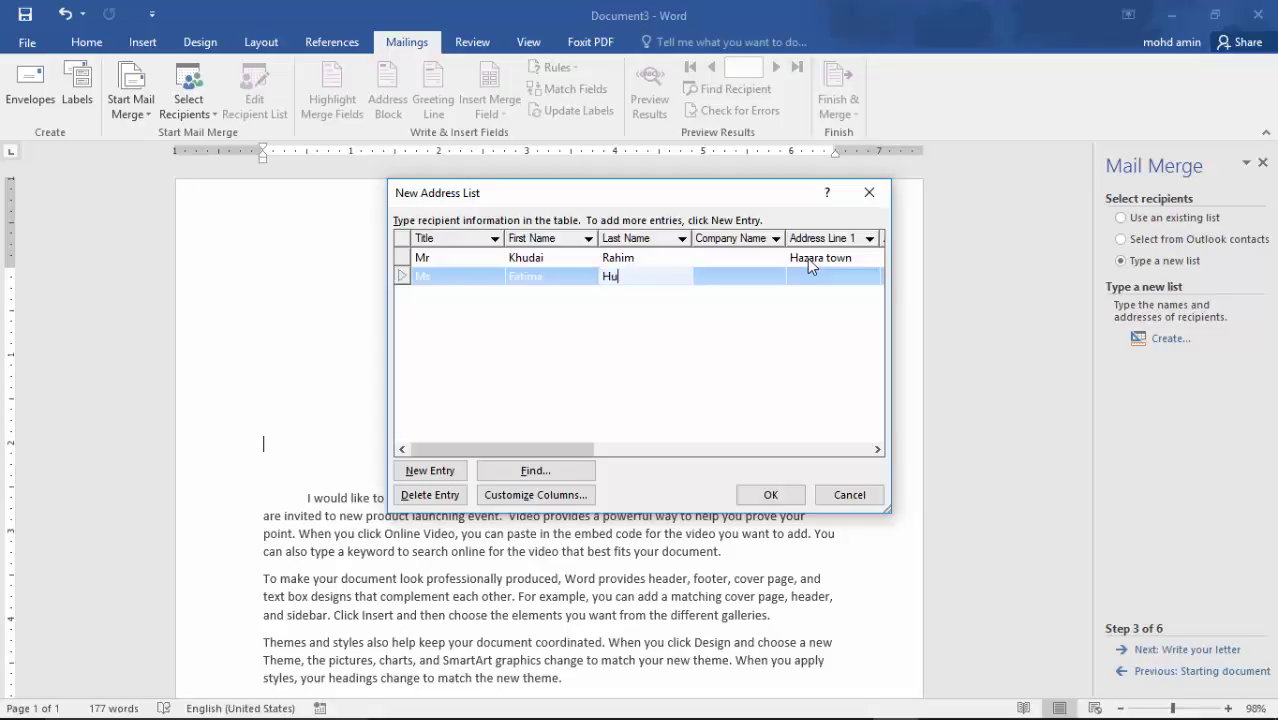
{"action": "key", "text": "Tab"}
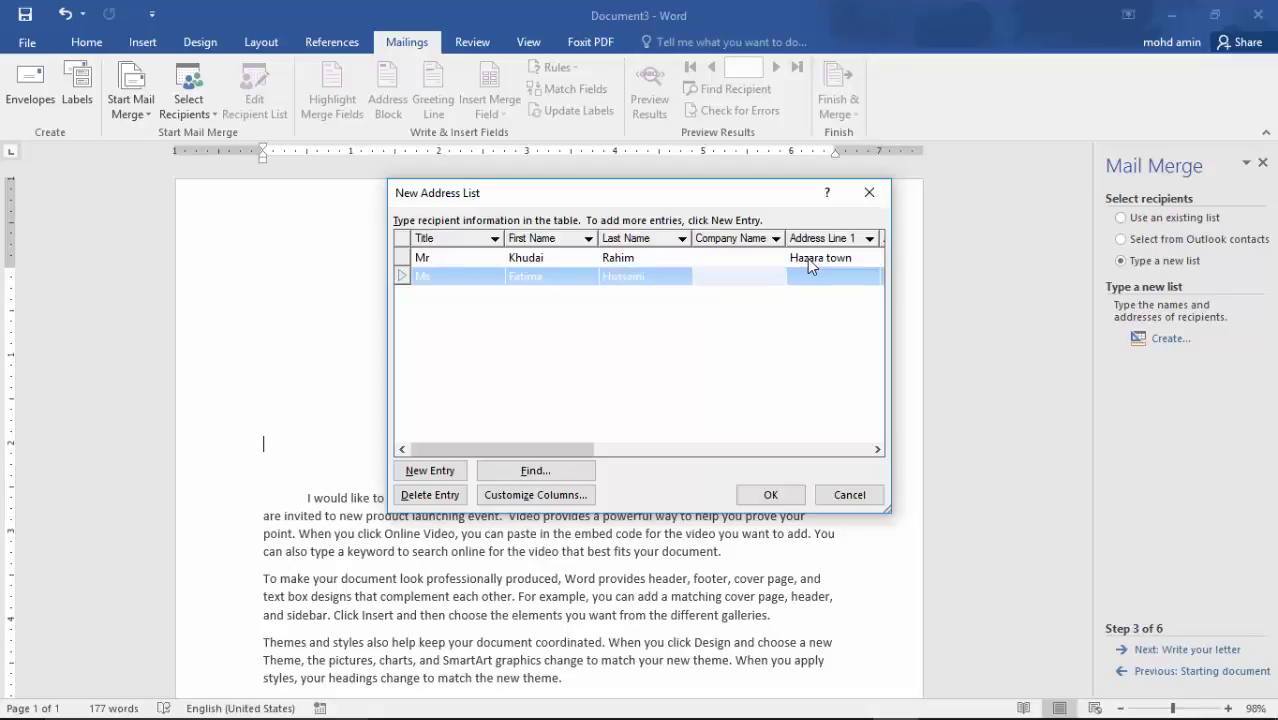
{"action": "key", "text": "Tab"}
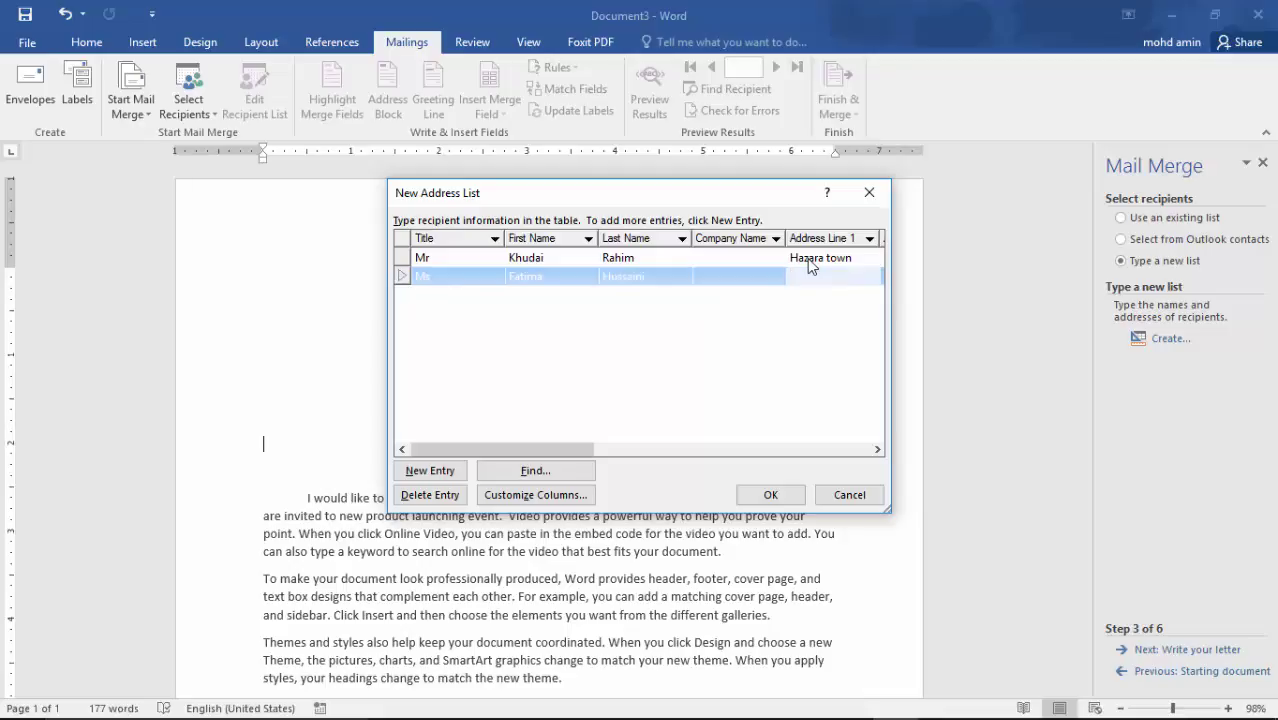
{"action": "type", "text": "Kab"}
{"action": "key", "text": "BackSpace"}
{"action": "key", "text": "BackSpace"}
{"action": "key", "text": "BackSpace"}
{"action": "key", "text": "Tab"}
{"action": "key", "text": "Tab"}
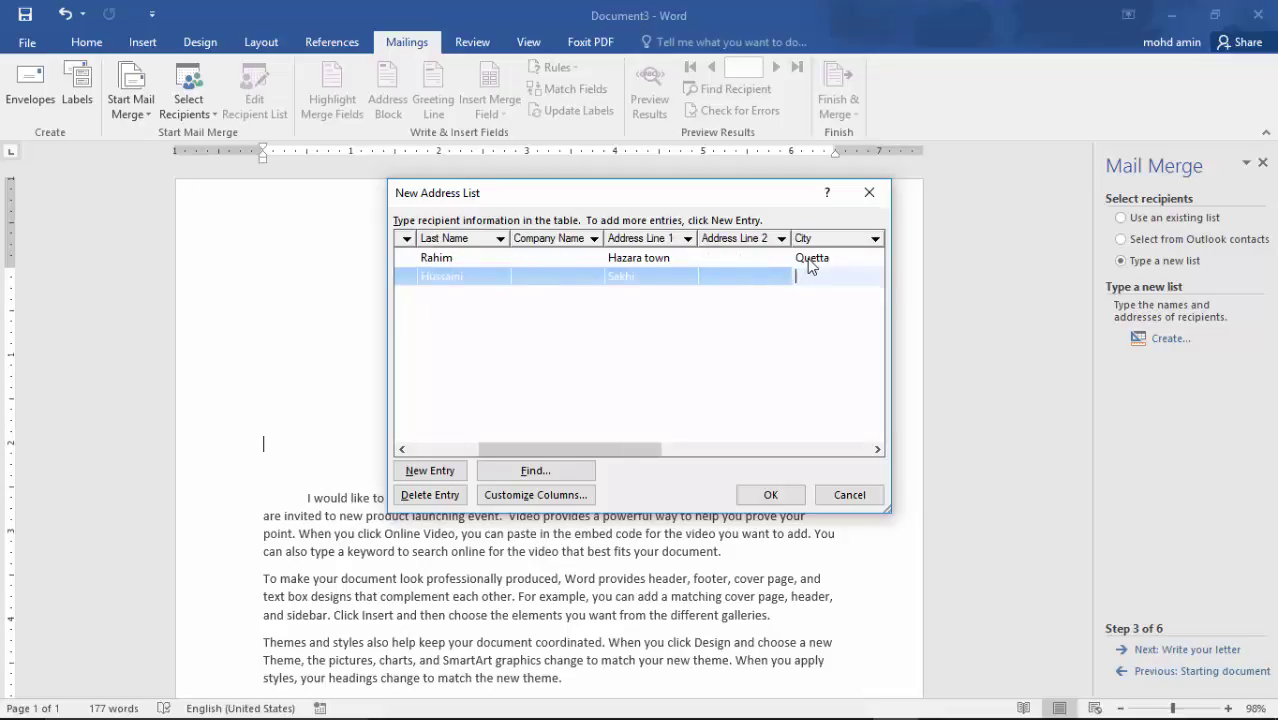
{"action": "type", "text": "Kabul"}
{"action": "key", "text": "Tab"}
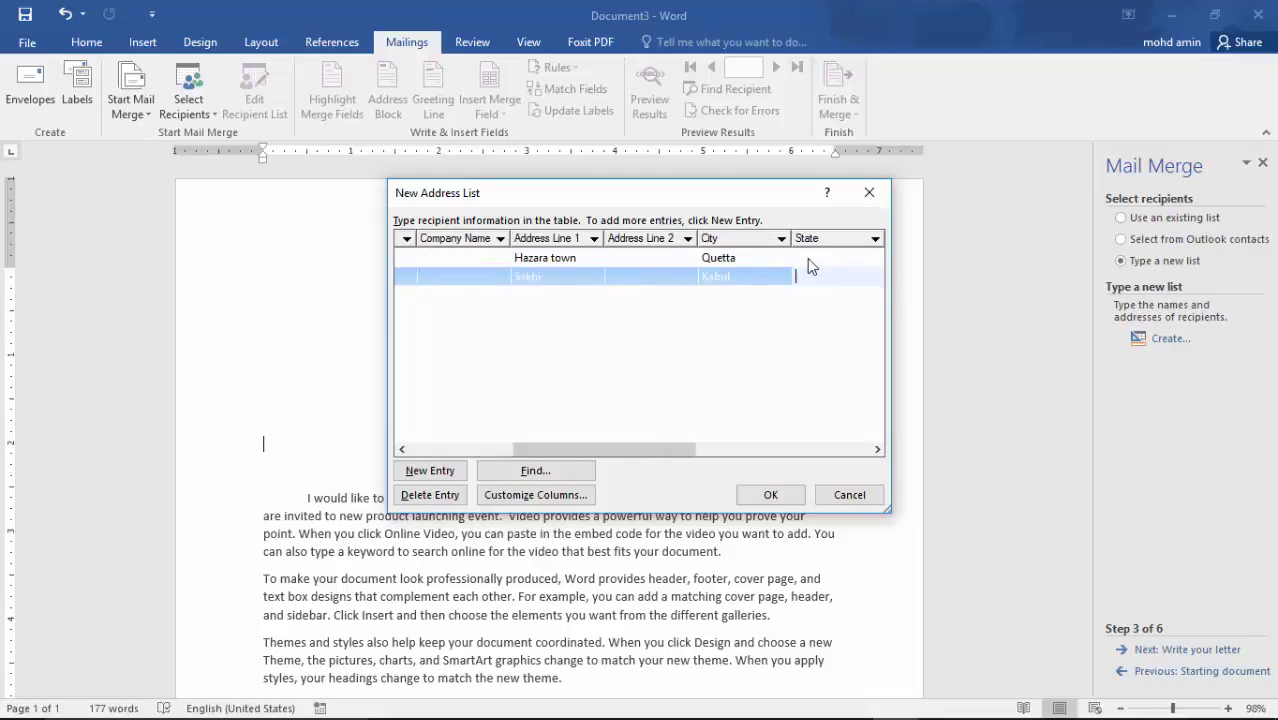
{"action": "key", "text": "Tab"}
{"action": "key", "text": "Tab"}
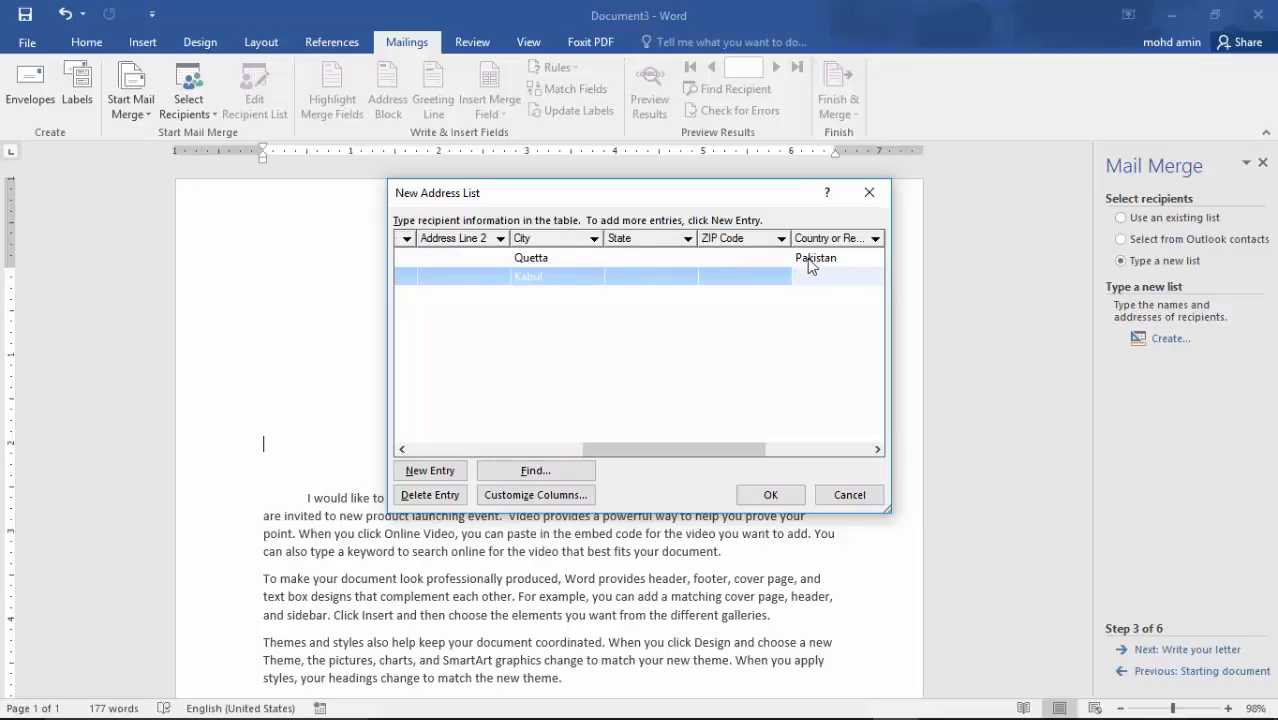
{"action": "type", "text": "Afgh"}
{"action": "type", "text": "anist"}
{"action": "type", "text": "a"}
{"action": "key", "text": "Tab"}
{"action": "key", "text": "Tab"}
{"action": "key", "text": "Tab"}
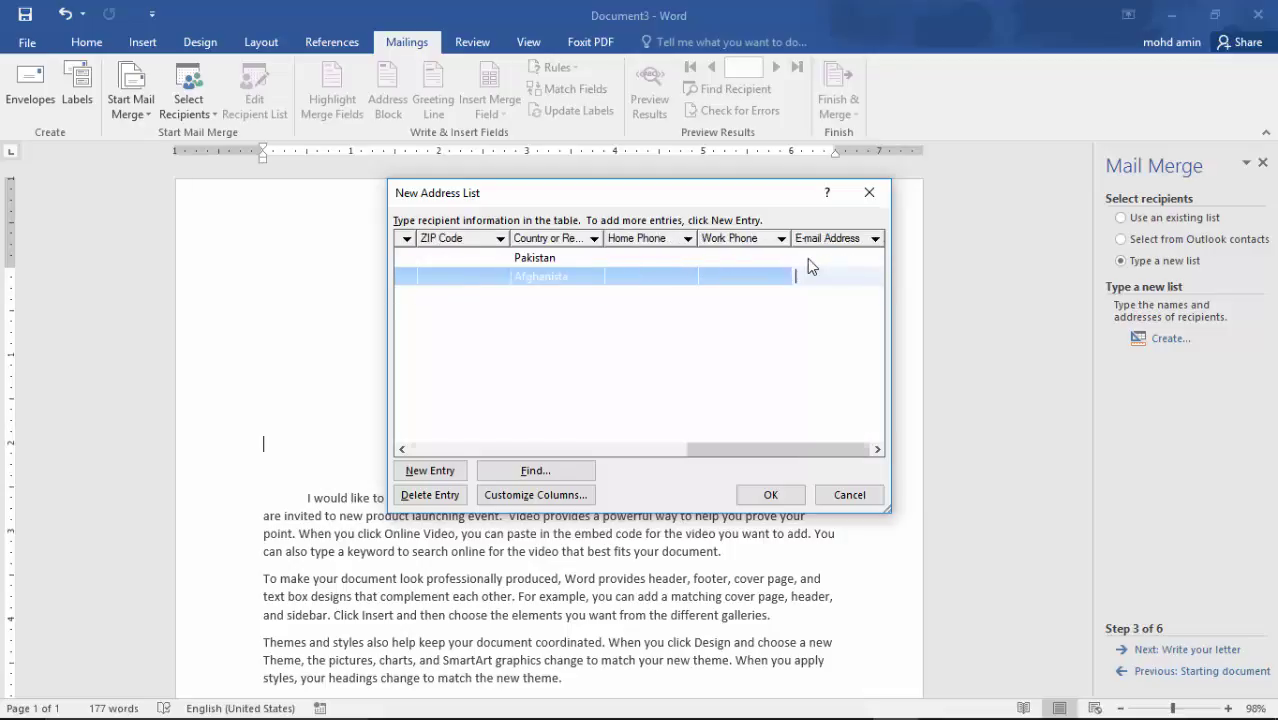
{"action": "key", "text": "Tab"}
Step: Add the third recipient with title, name, street address, city Karachi and country Pakistan
{"action": "type", "text": "M"}
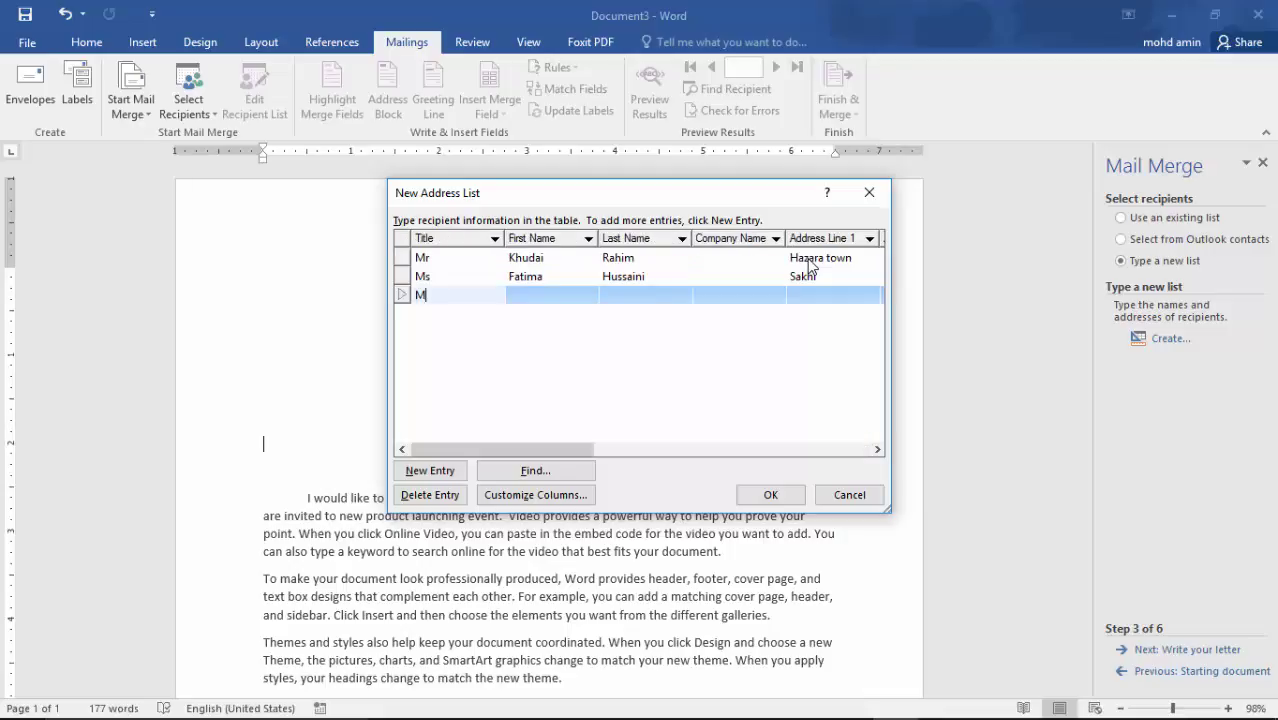
{"action": "key", "text": "Tab"}
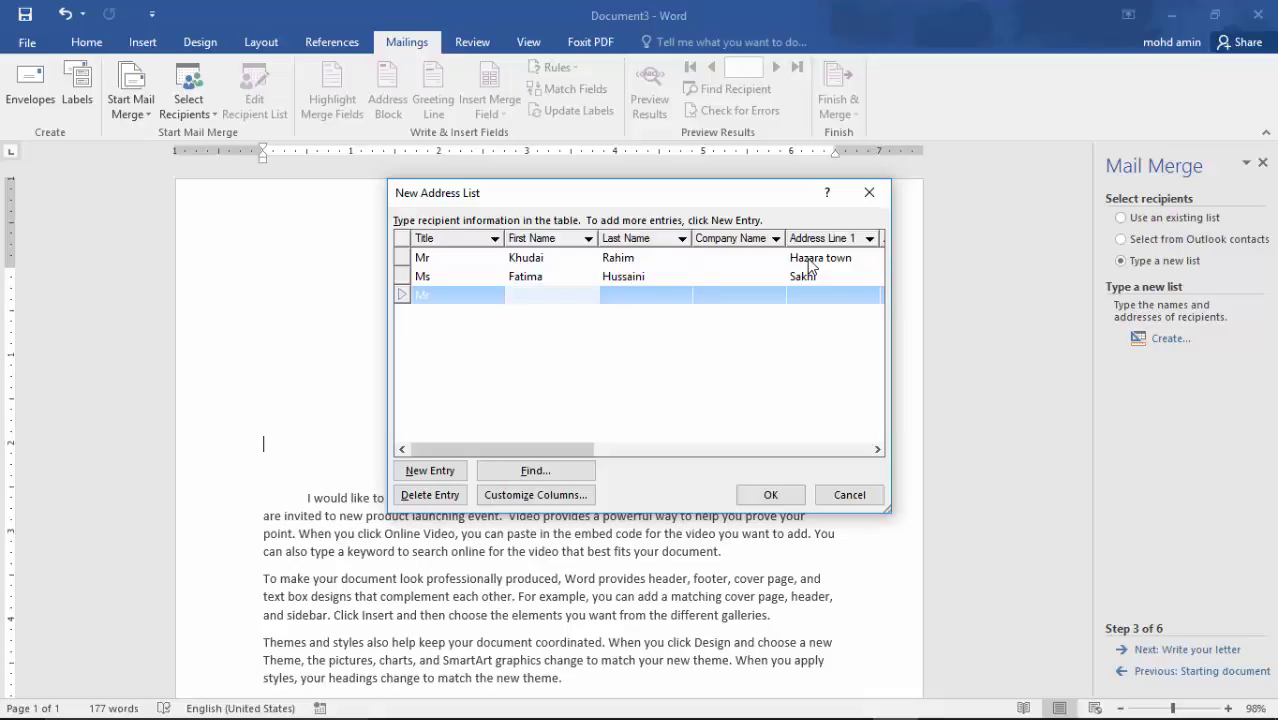
{"action": "type", "text": "Mohd"}
{"action": "key", "text": "Tab"}
{"action": "type", "text": "Z"}
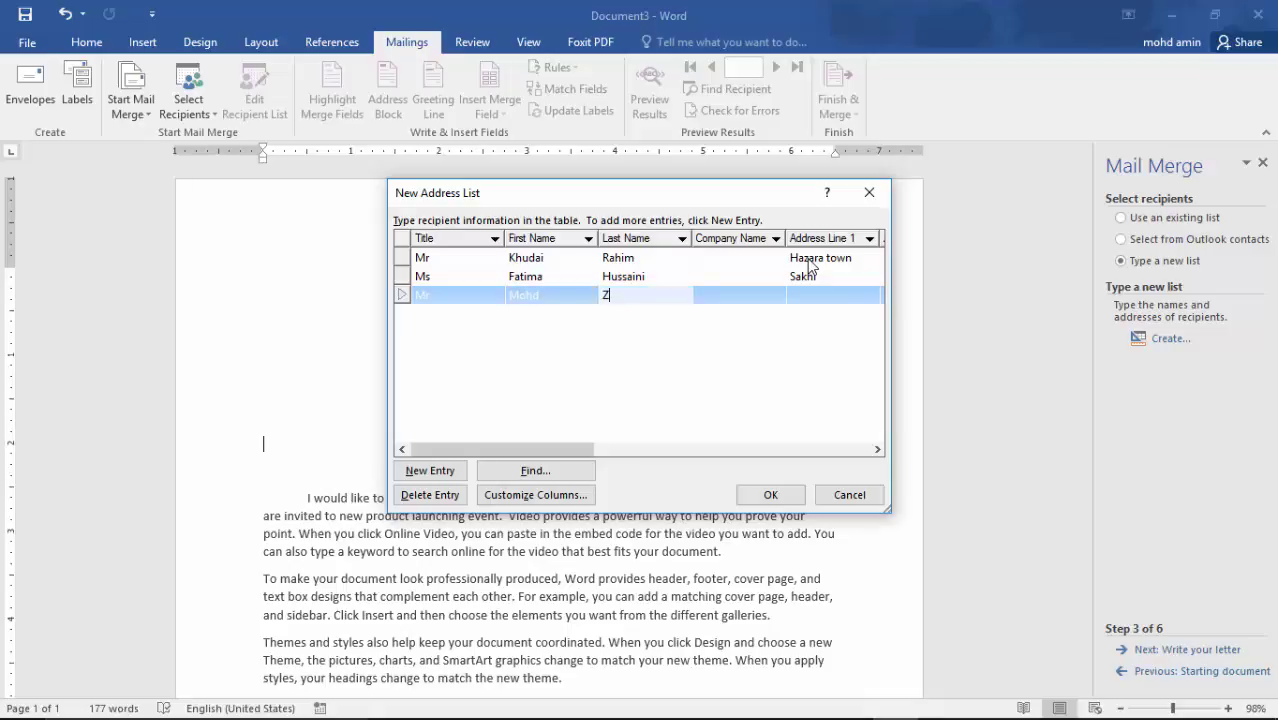
{"action": "key", "text": "Tab"}
{"action": "key", "text": "Tab"}
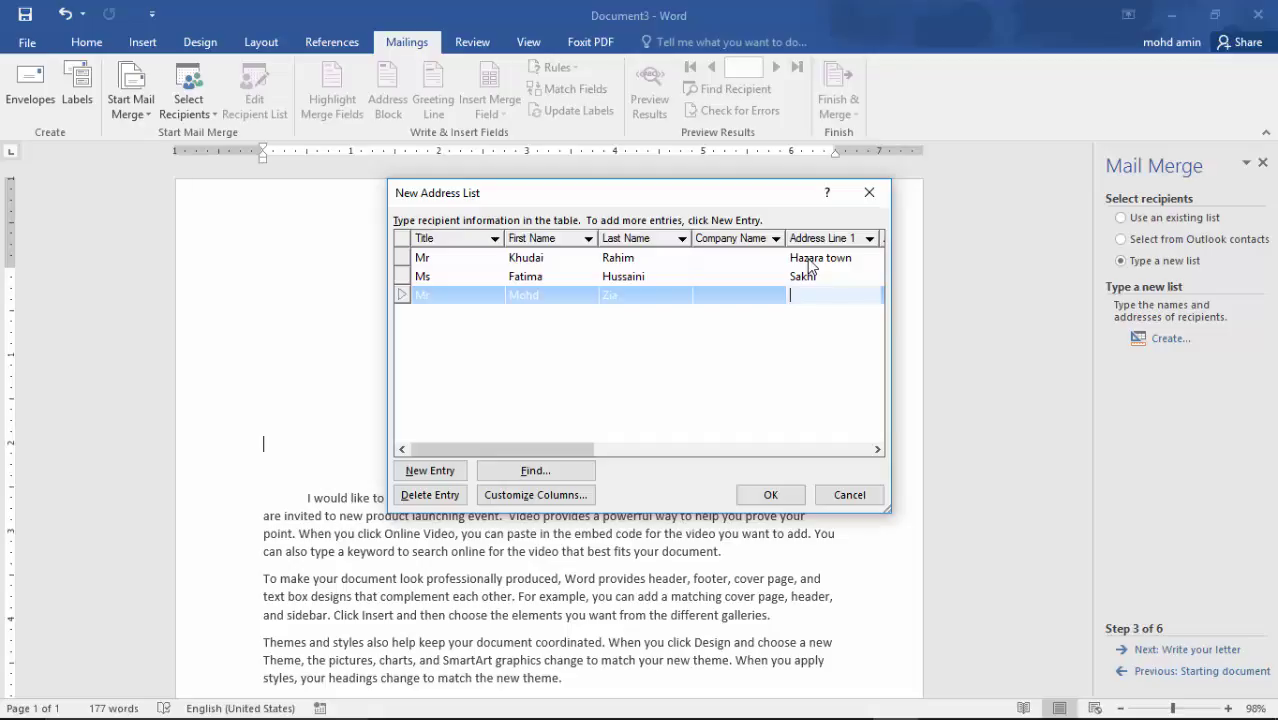
{"action": "type", "text": "Gul"}
{"action": "type", "text": "shan iq"}
{"action": "type", "text": "bal"}
{"action": "key", "text": "Tab"}
{"action": "key", "text": "Tab"}
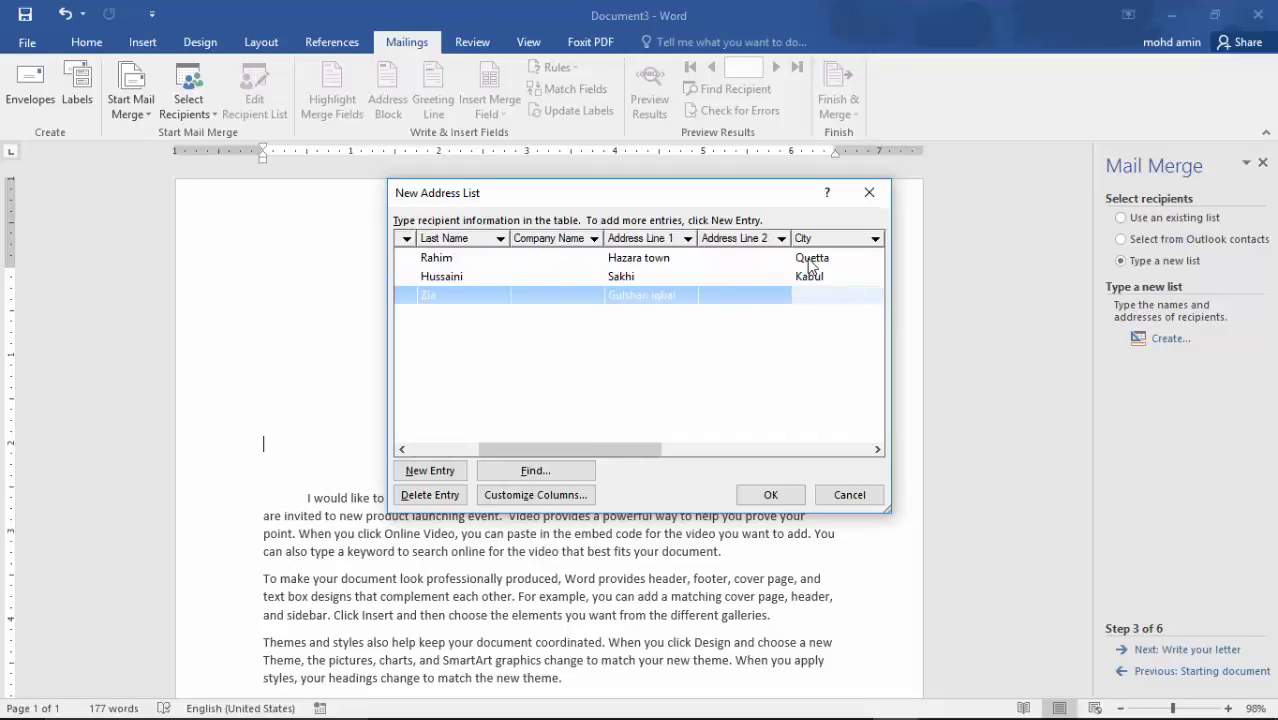
{"action": "type", "text": "Kara"}
{"action": "type", "text": "chi"}
{"action": "key", "text": "Tab"}
{"action": "key", "text": "Tab"}
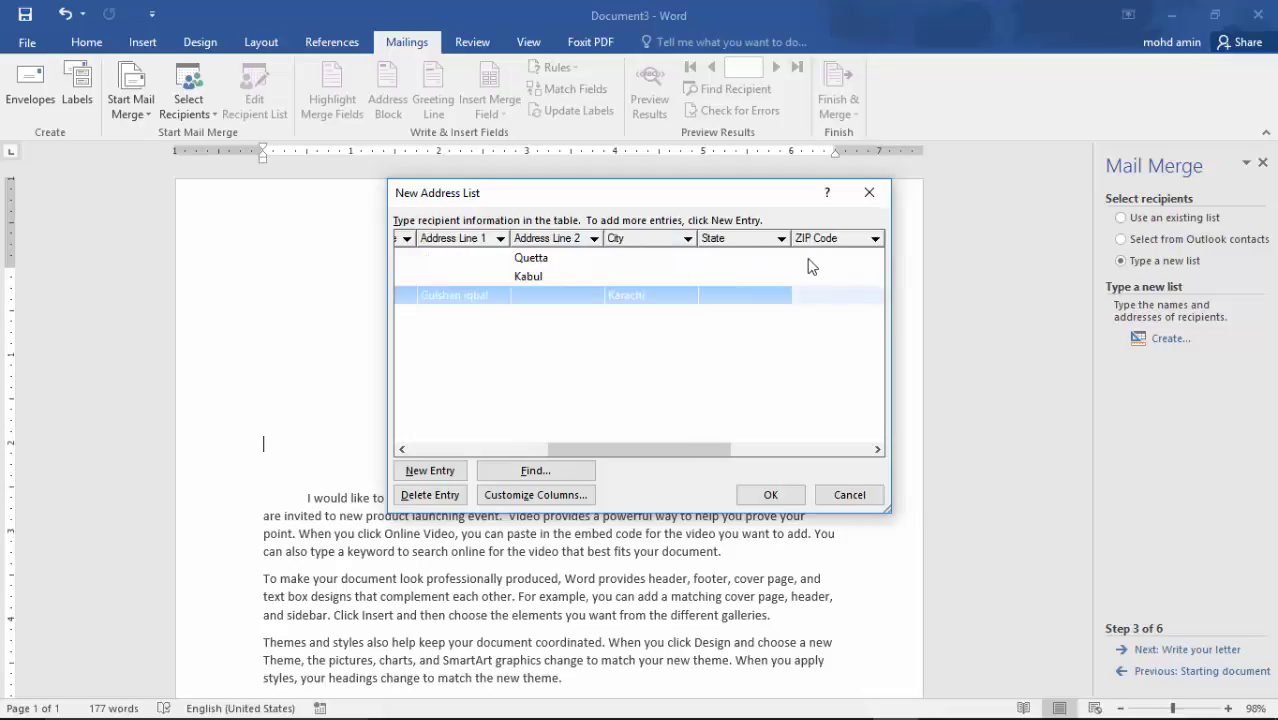
{"action": "key", "text": "Tab"}
{"action": "type", "text": "Pakis"}
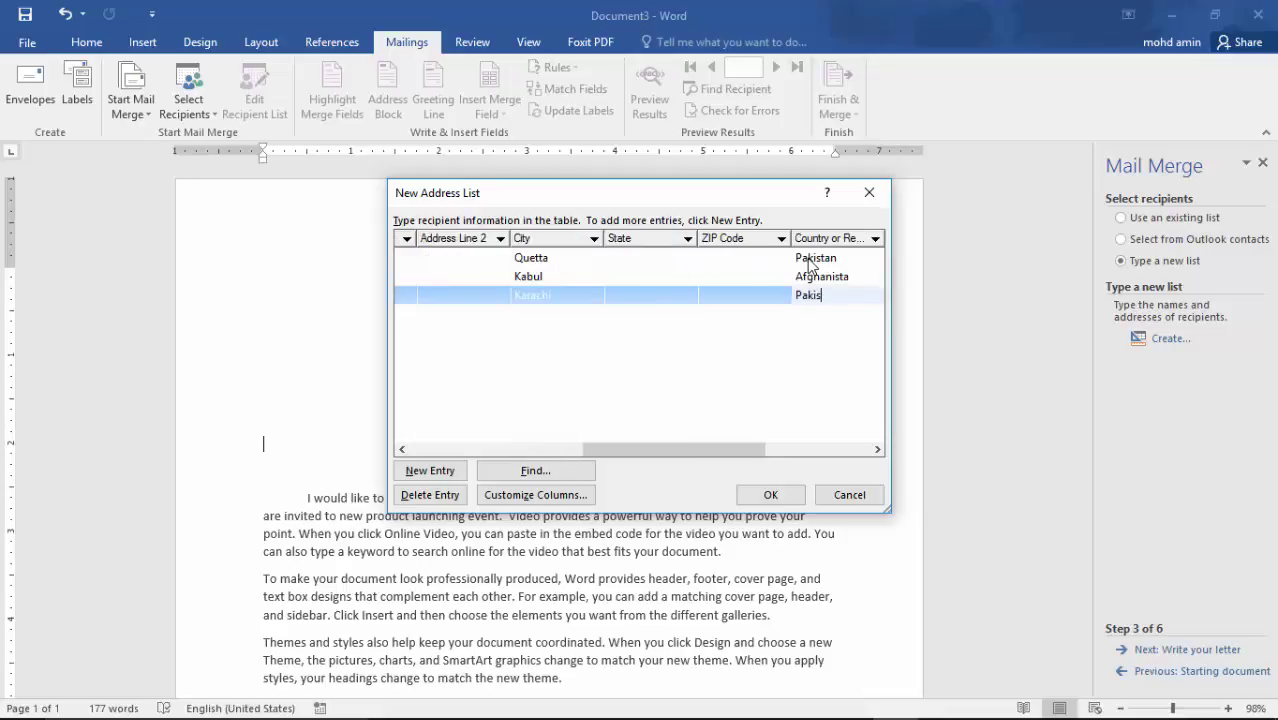
{"action": "type", "text": "tran"}
{"action": "key", "text": "BackSpace"}
{"action": "key", "text": "BackSpace"}
{"action": "key", "text": "BackSpace"}
{"action": "type", "text": "an"}
{"action": "key", "text": "Tab"}
Step: Add the fourth recipient with title Ms, name, street address, city Quetta and country Pakistan
{"action": "key", "text": "Tab"}
{"action": "key", "text": "Tab"}
{"action": "key", "text": "Tab"}
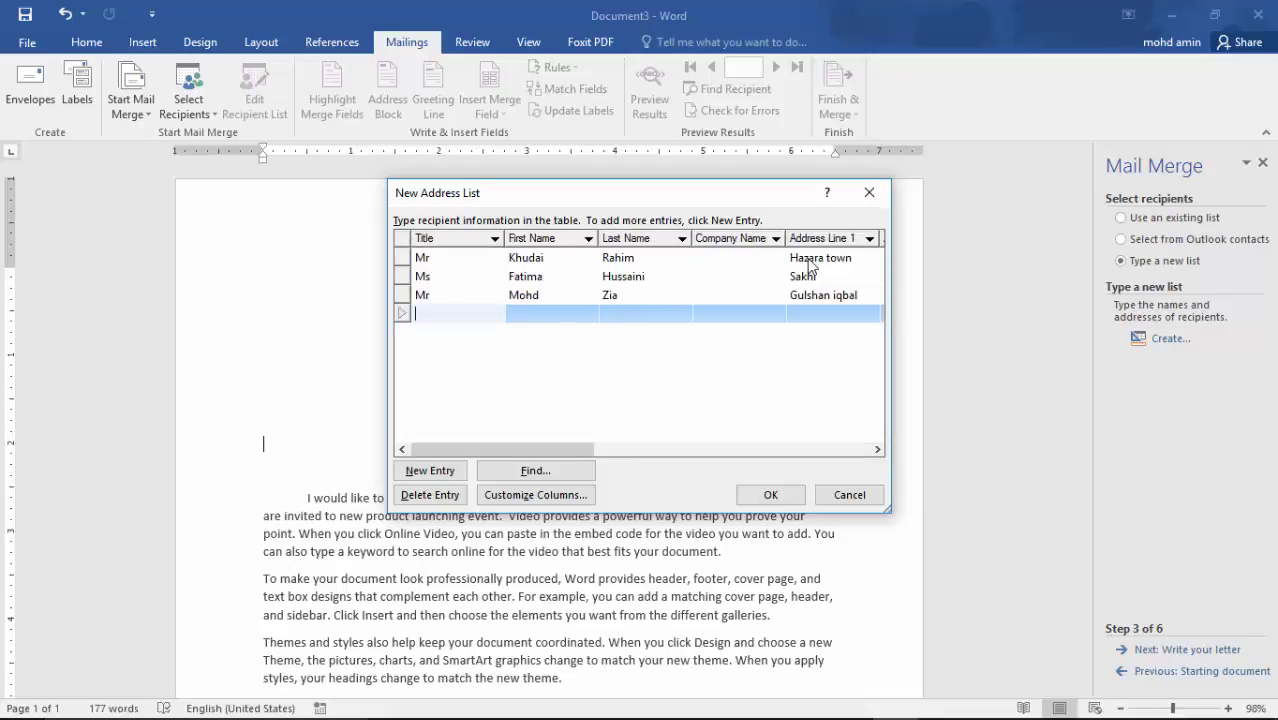
{"action": "type", "text": "Ms"}
{"action": "key", "text": "Tab"}
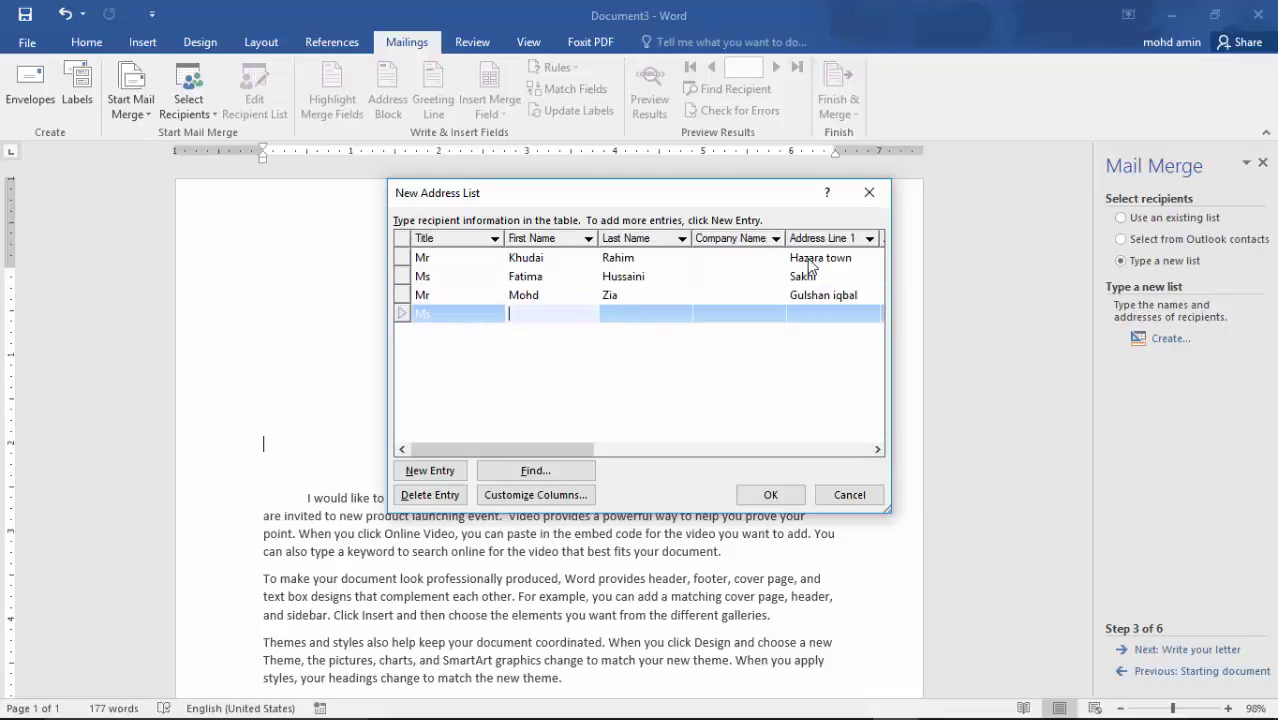
{"action": "key", "text": "Tab"}
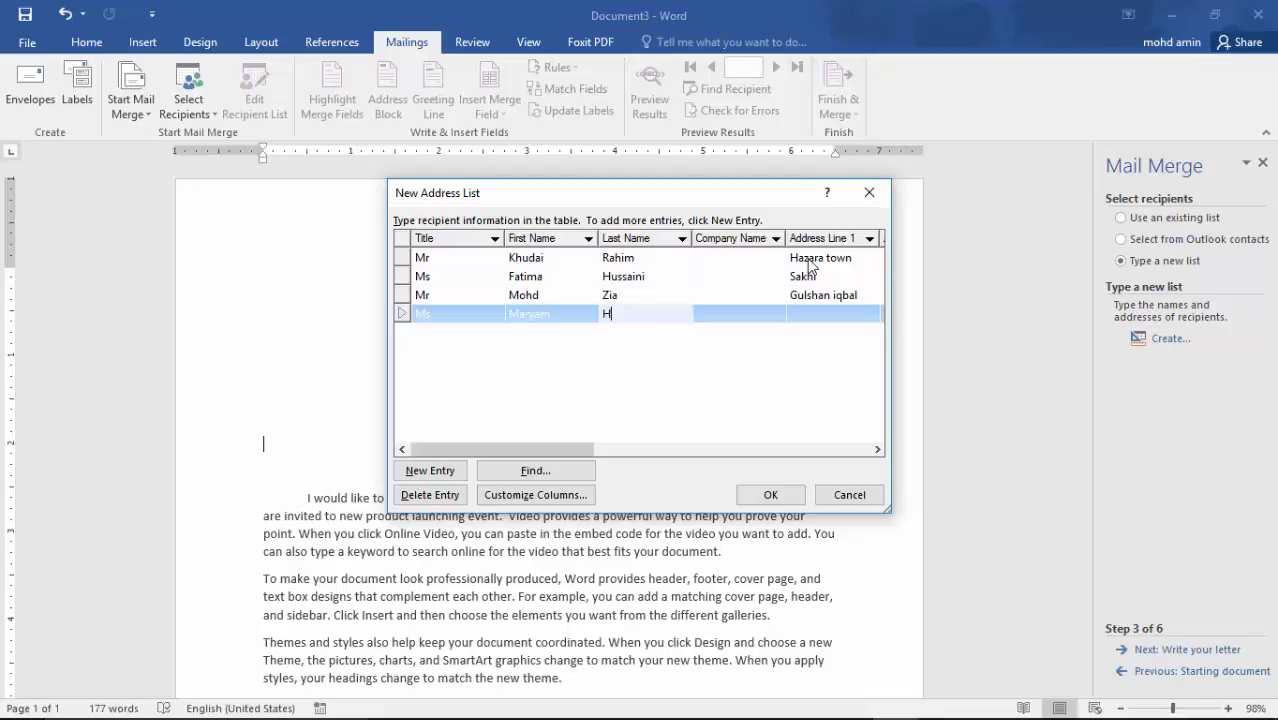
{"action": "key", "text": "Tab"}
{"action": "key", "text": "Tab"}
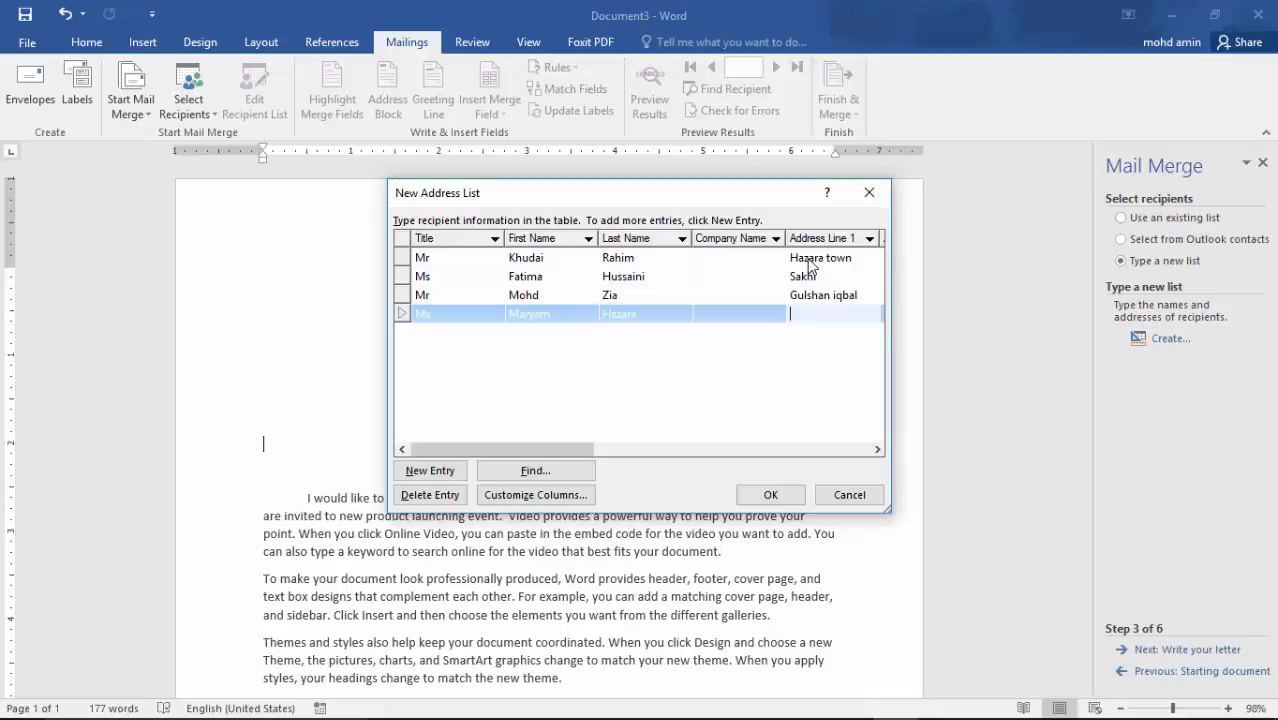
{"action": "type", "text": "Mel"}
{"action": "type", "text": "bor"}
{"action": "type", "text": "n"}
{"action": "key", "text": "BackSpace"}
{"action": "key", "text": "BackSpace"}
{"action": "key", "text": "BackSpace"}
{"action": "key", "text": "BackSpace"}
{"action": "type", "text": "Mari a"}
{"action": "type", "text": "bad"}
{"action": "key", "text": "Tab"}
{"action": "key", "text": "Tab"}
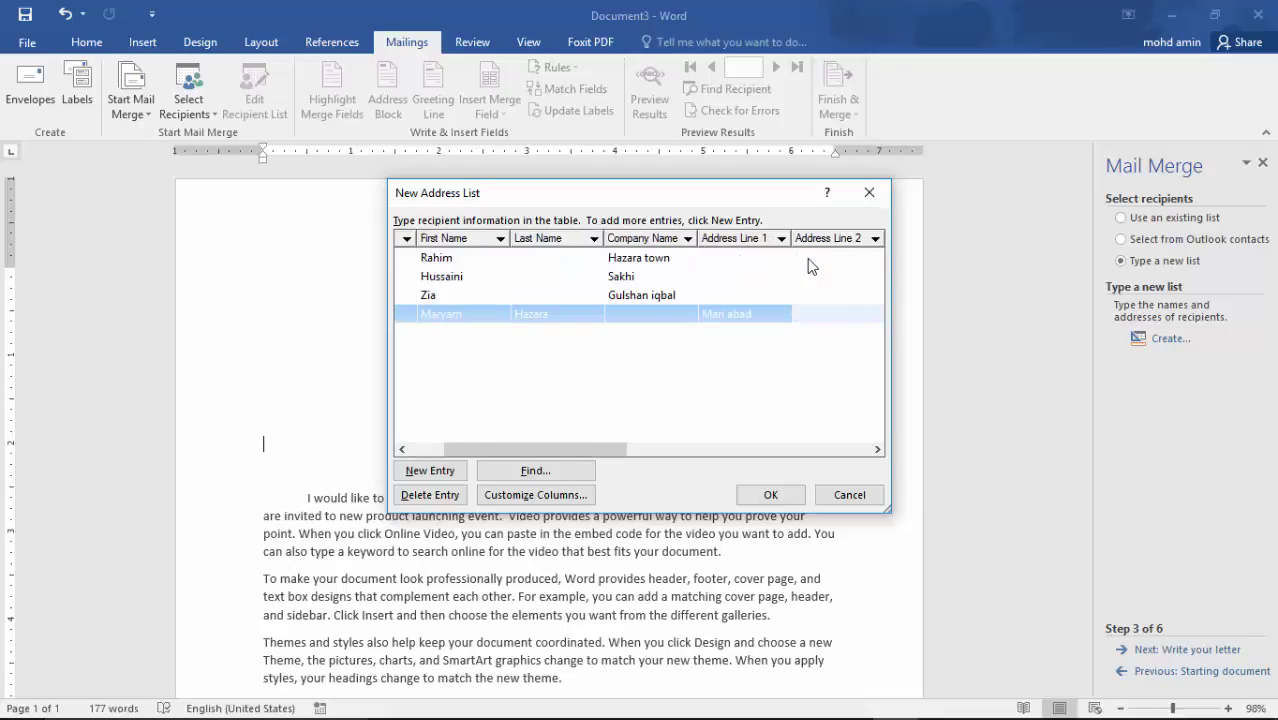
{"action": "type", "text": "Quetta"}
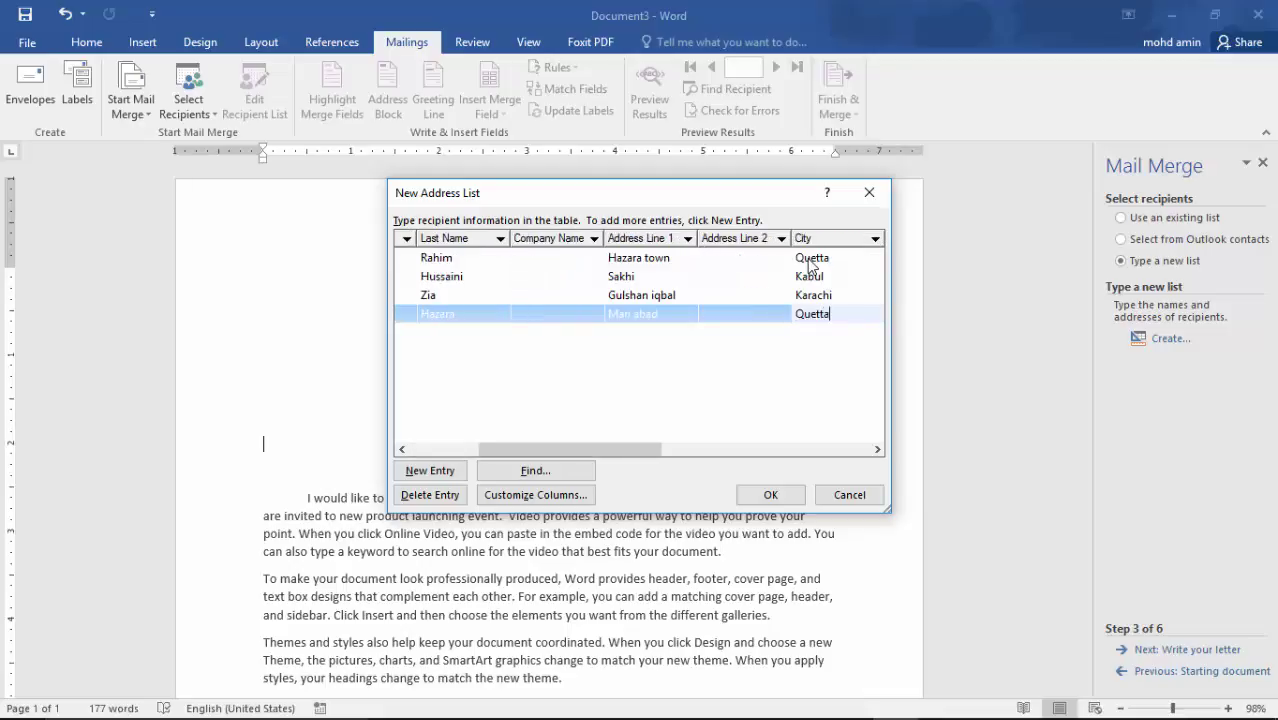
{"action": "key", "text": "Tab"}
{"action": "key", "text": "Tab"}
{"action": "key", "text": "Tab"}
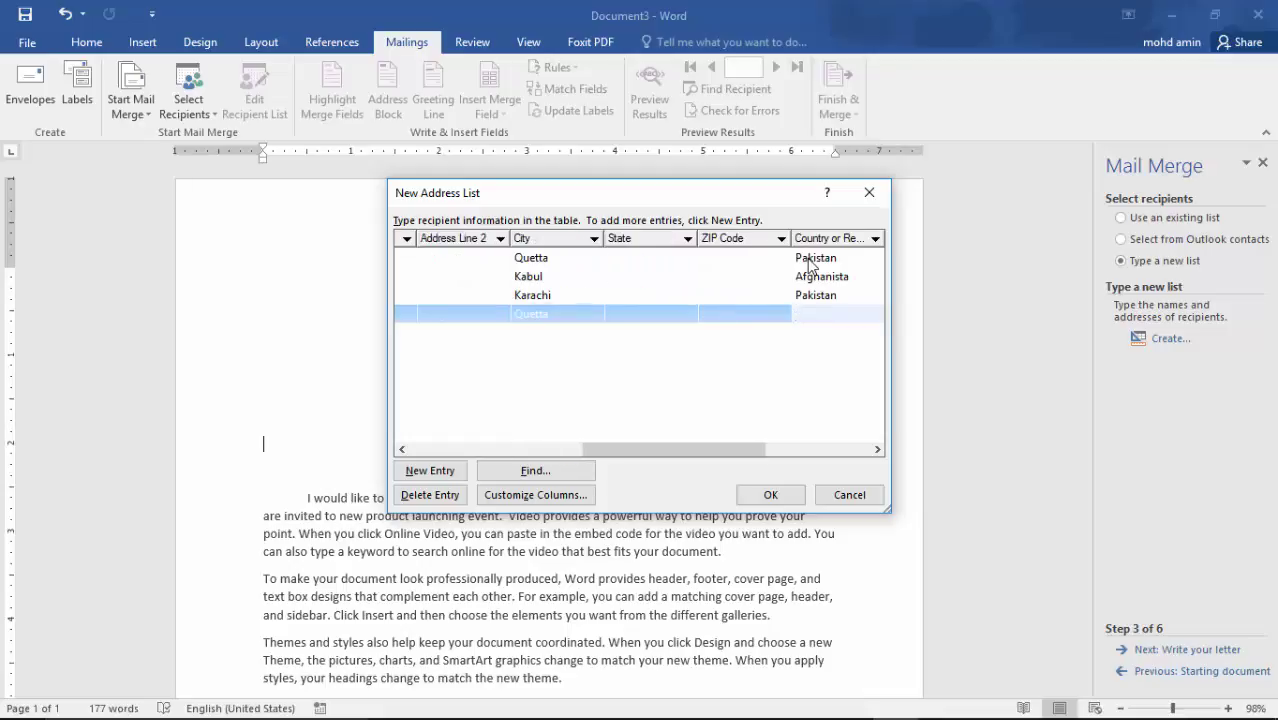
{"action": "type", "text": "Pakistan"}
{"action": "key", "text": "Tab"}
{"action": "key", "text": "Tab"}
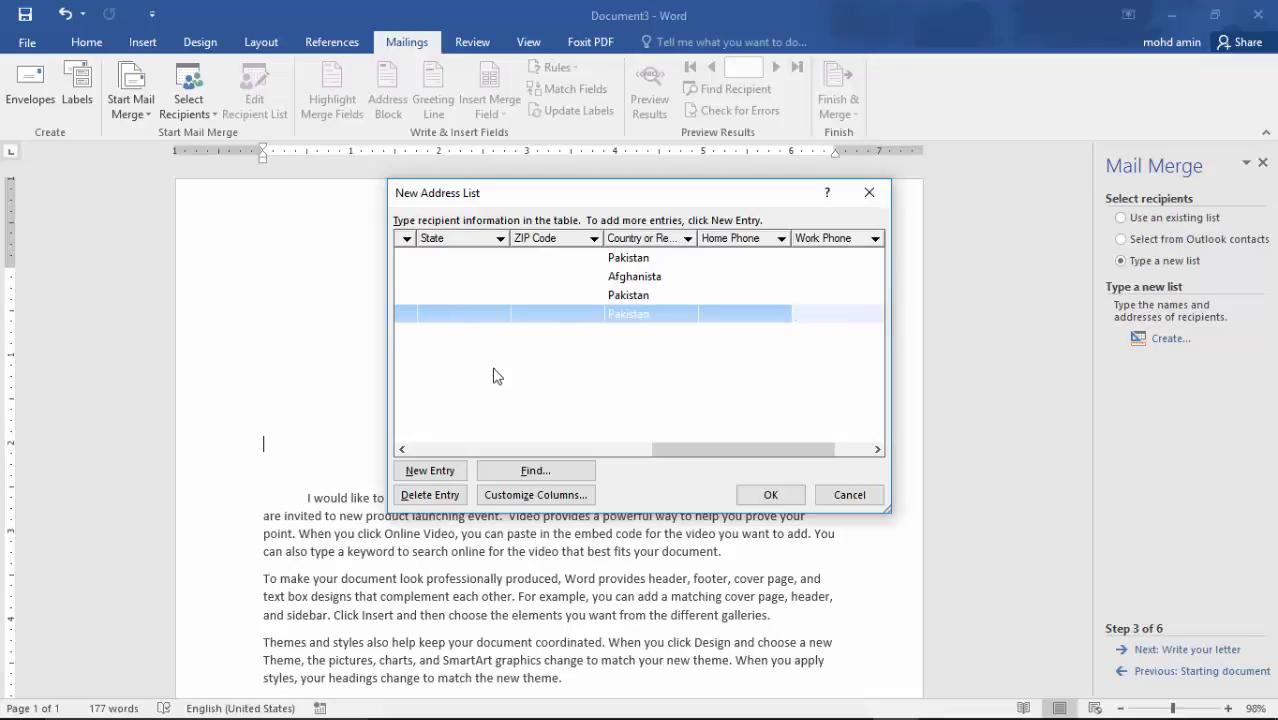
Step: Close the new address list and save it to the Desktop as 'bussiness'
{"action": "left_click", "coordinate": [776, 498]}
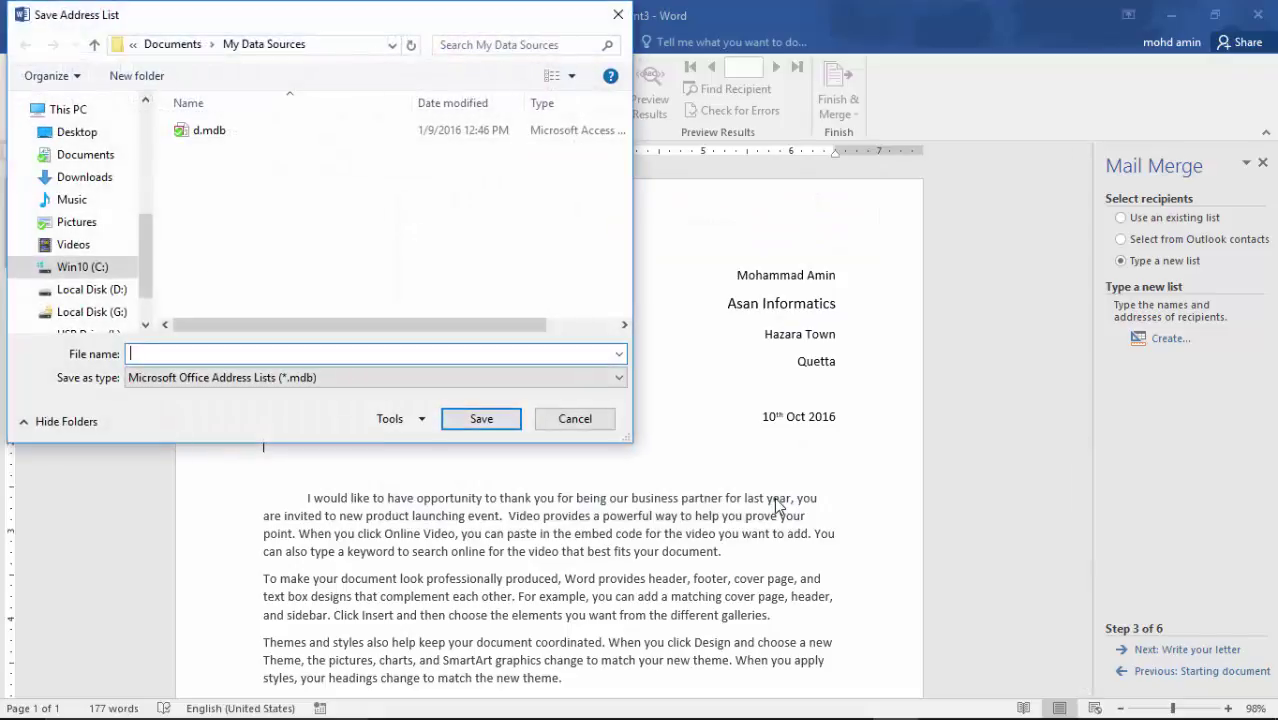
{"action": "left_click", "coordinate": [77, 132]}
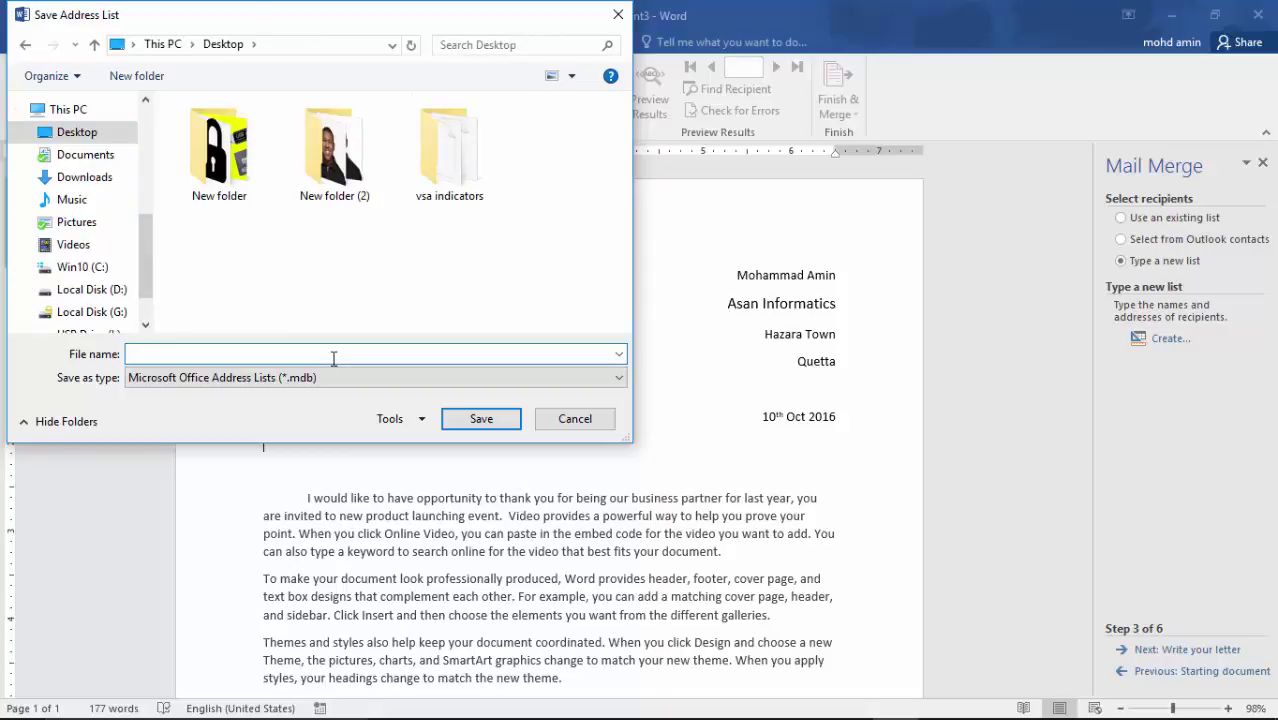
{"action": "type", "text": "buss"}
{"action": "type", "text": "iness"}
{"action": "left_click", "coordinate": [468, 418]}
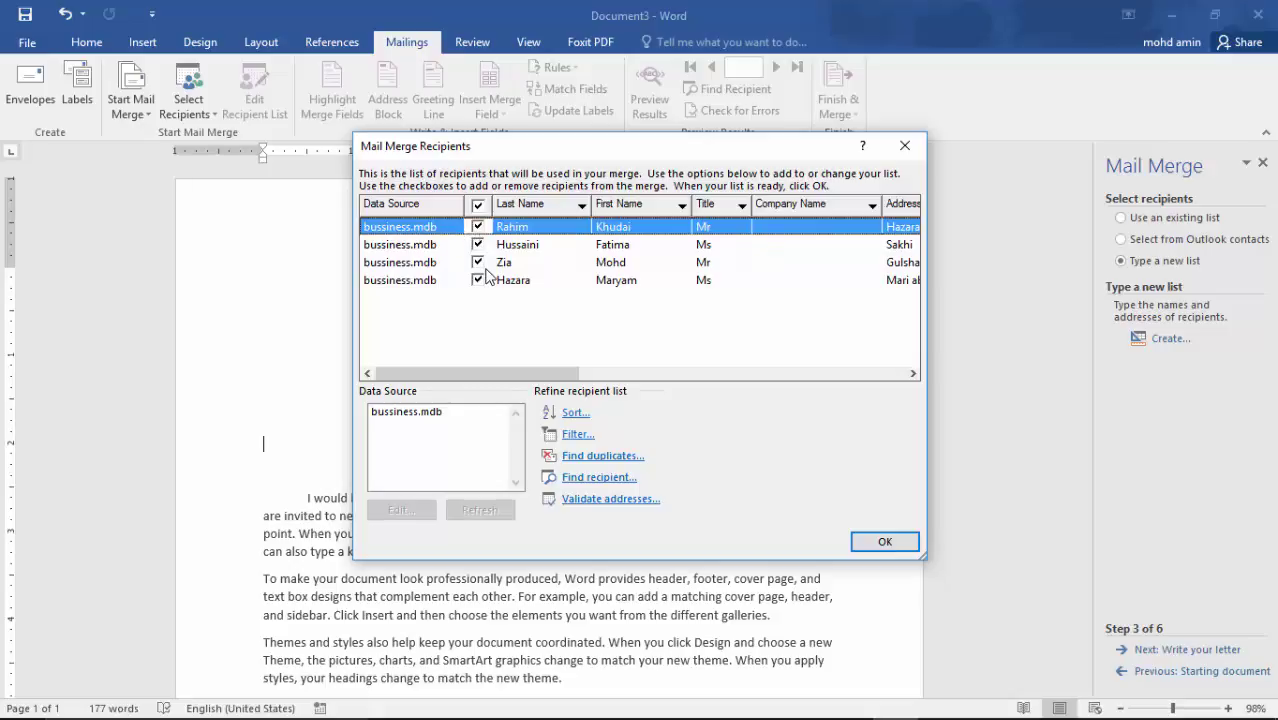
Step: Untick and re-tick the first two recipients, leaving all four included, and confirm the list
{"action": "left_click", "coordinate": [478, 227]}
{"action": "left_click", "coordinate": [478, 245]}
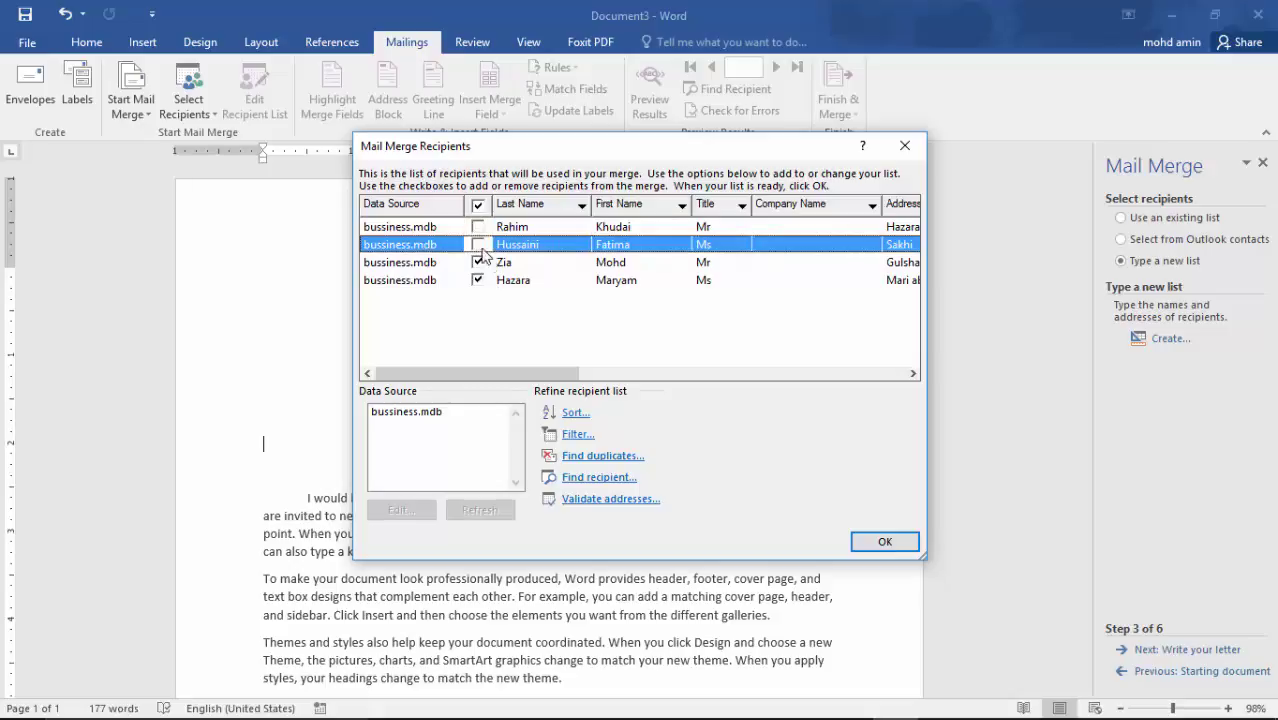
{"action": "left_click", "coordinate": [478, 245]}
{"action": "left_click", "coordinate": [478, 227]}
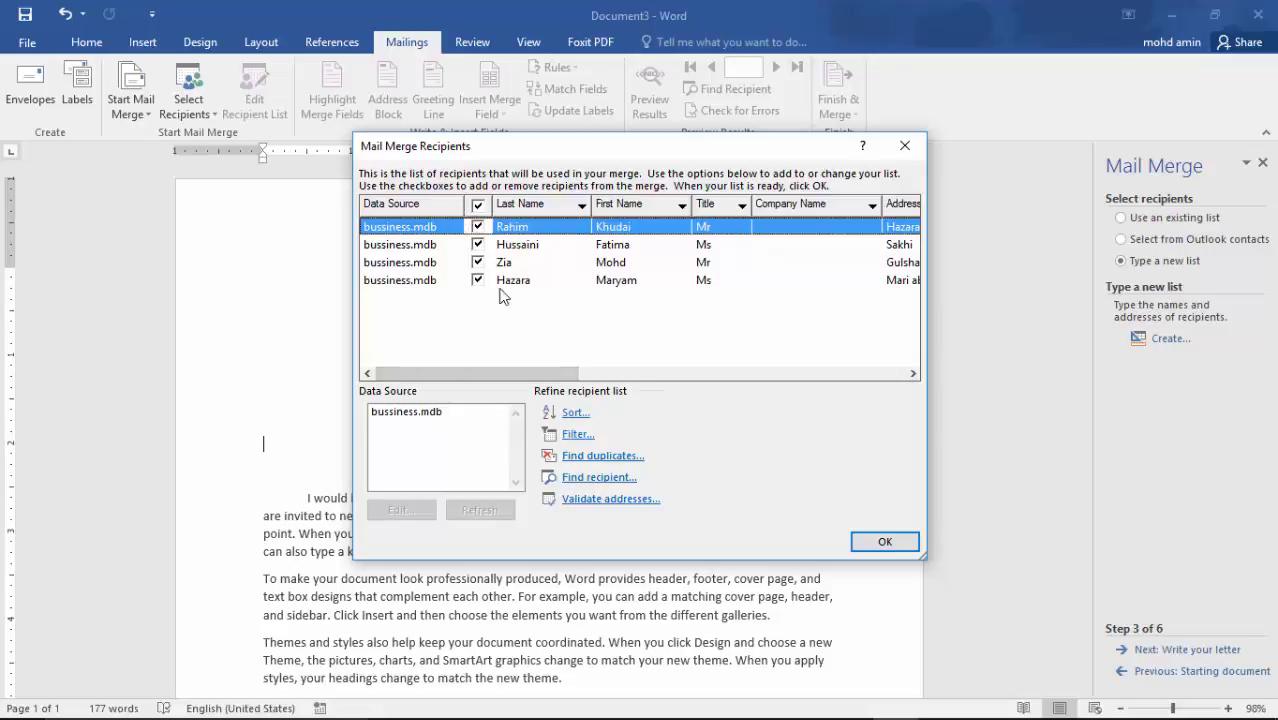
{"action": "left_click", "coordinate": [876, 546]}
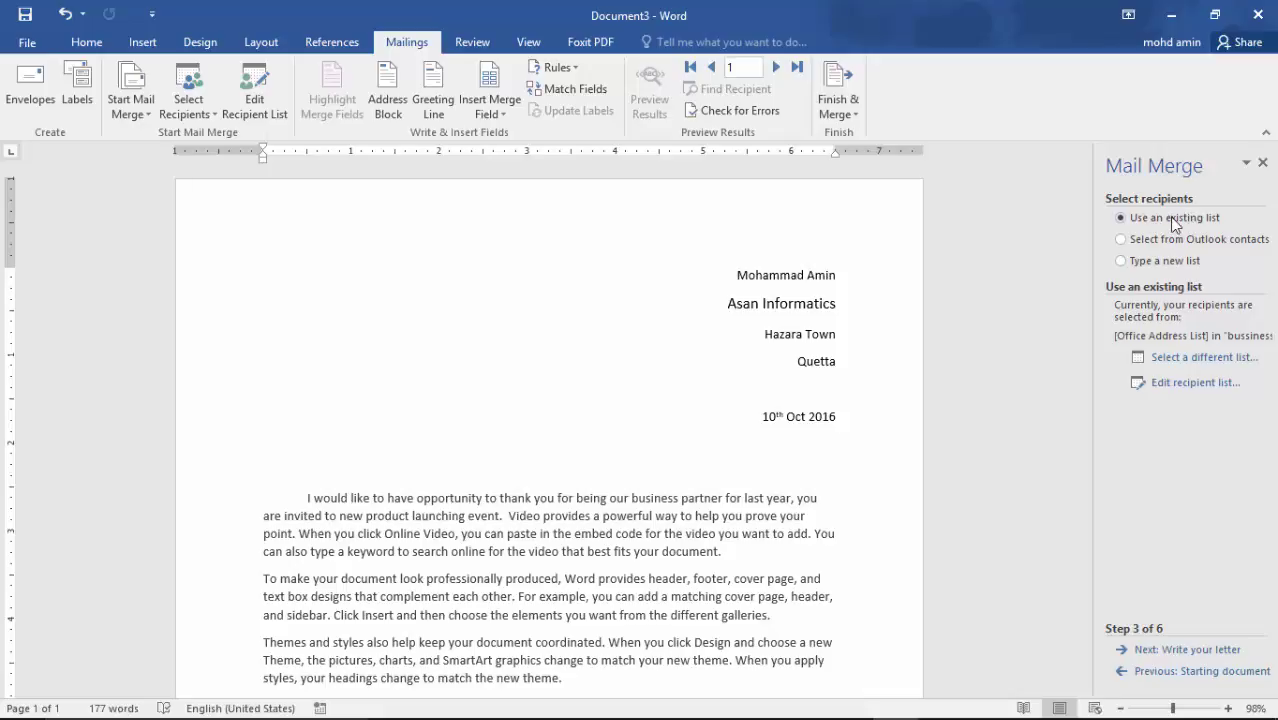
Step: Move past recipients, Write your letter and Preview your letters to reach step 6 of 6
{"action": "left_click", "coordinate": [1192, 386]}
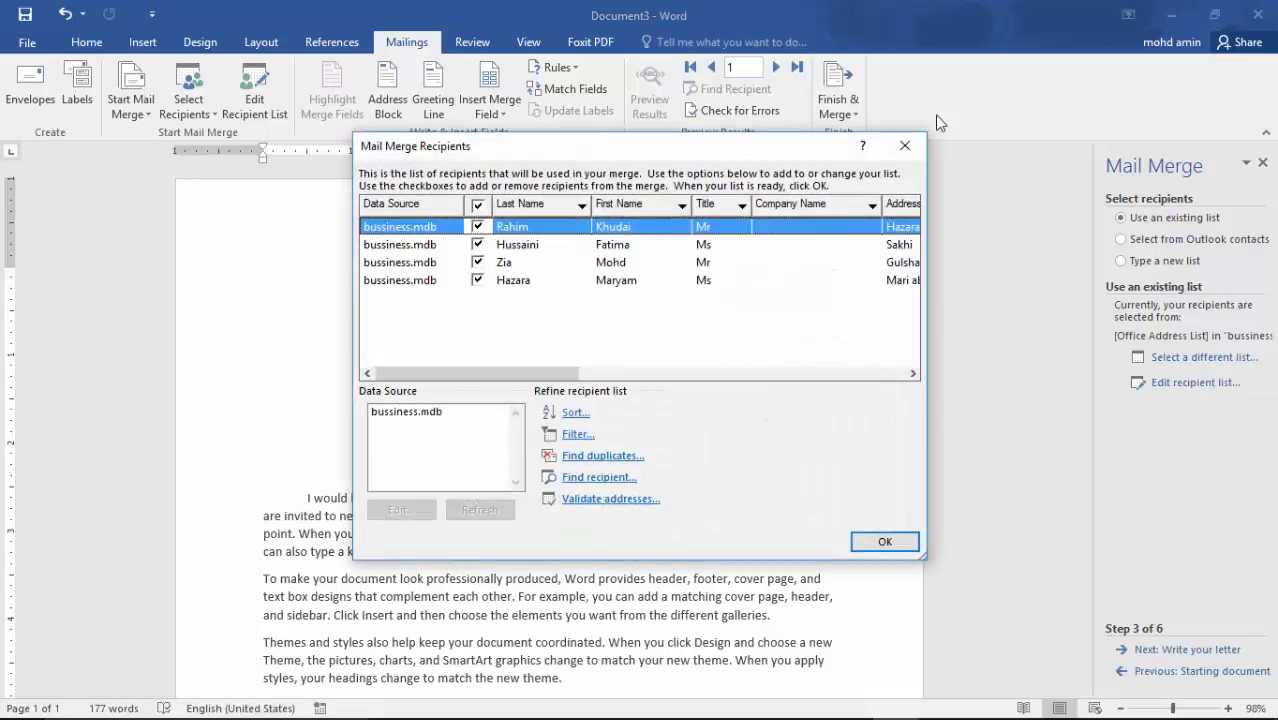
{"action": "left_click", "coordinate": [918, 147]}
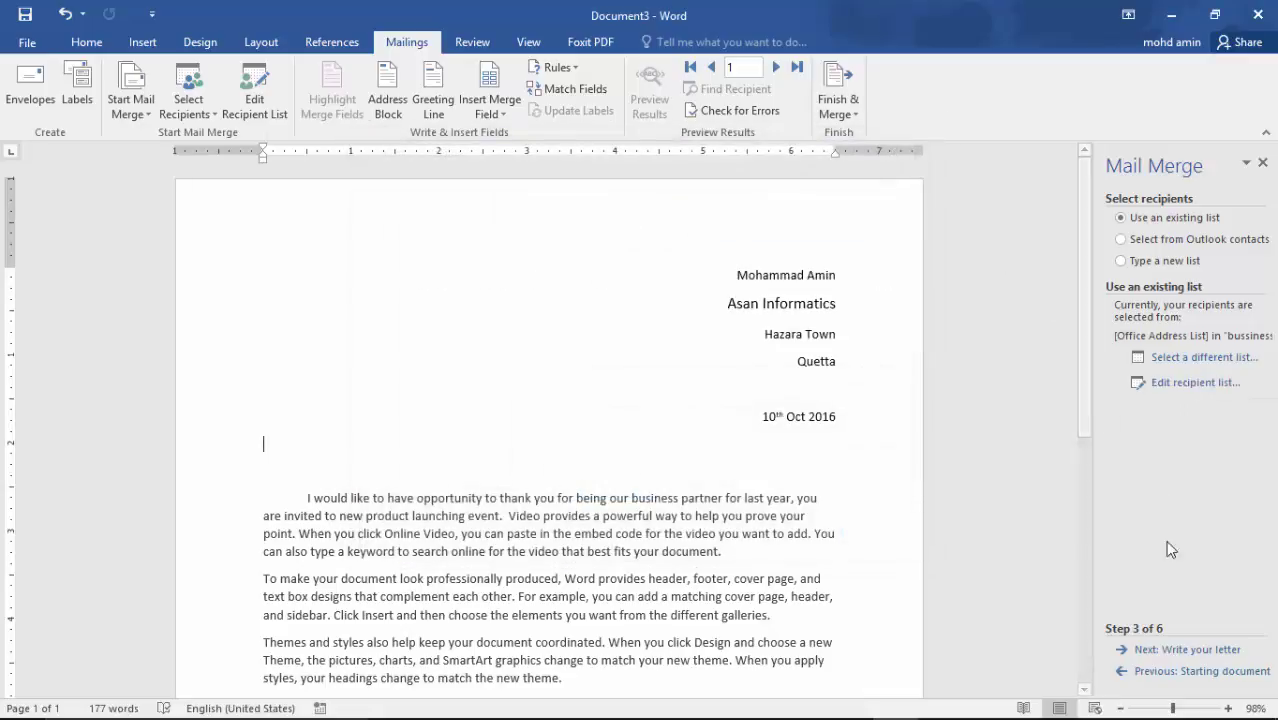
{"action": "left_click", "coordinate": [1167, 652]}
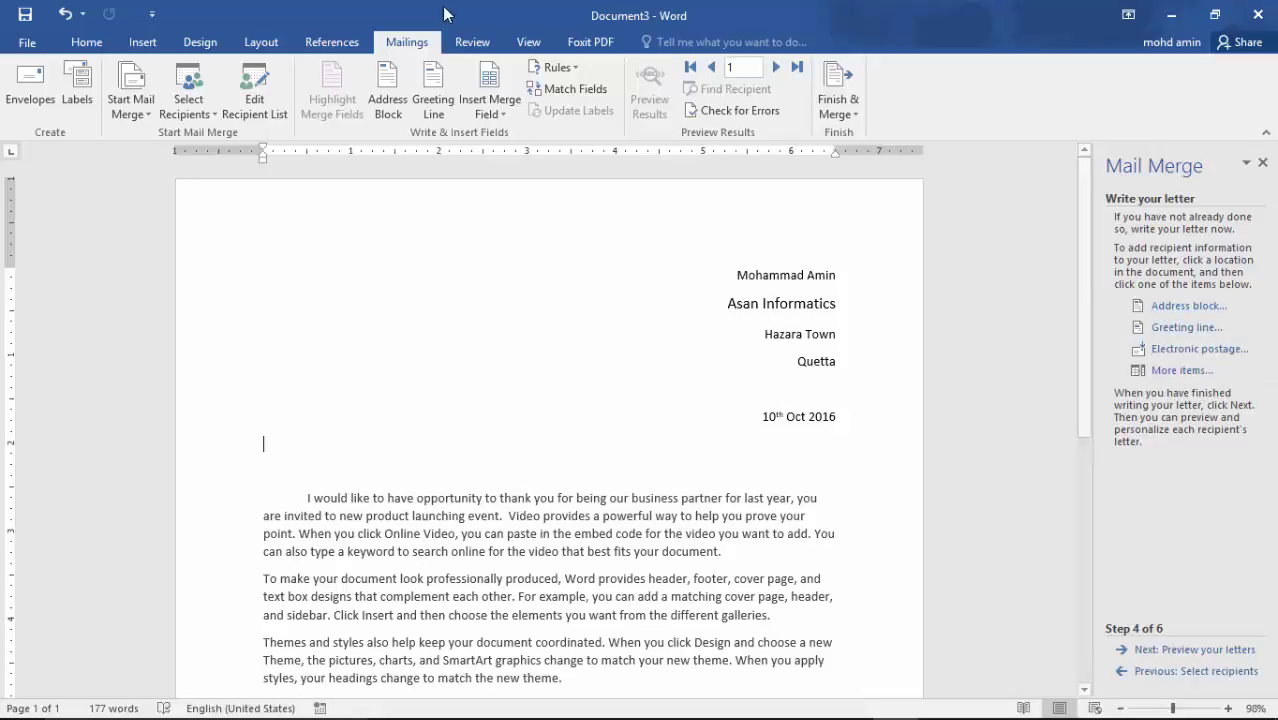
{"action": "left_click", "coordinate": [387, 112]}
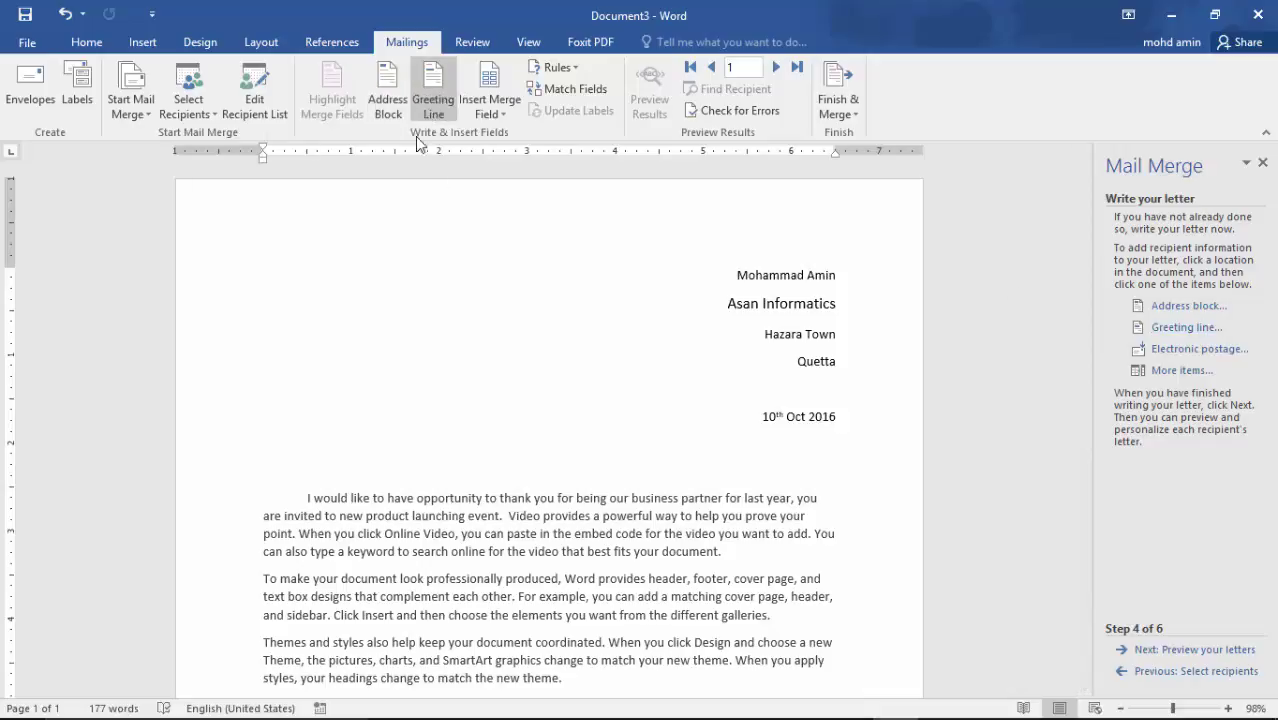
{"action": "left_click", "coordinate": [1172, 650]}
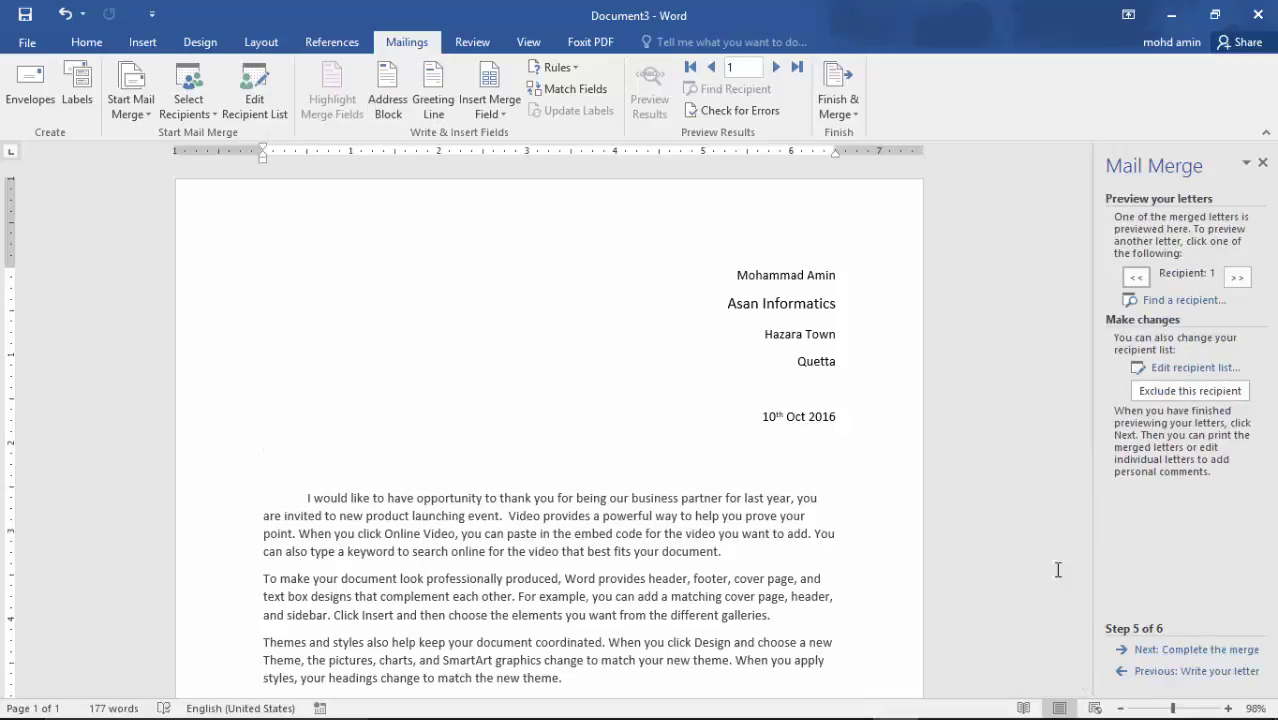
{"action": "left_click", "coordinate": [1163, 651]}
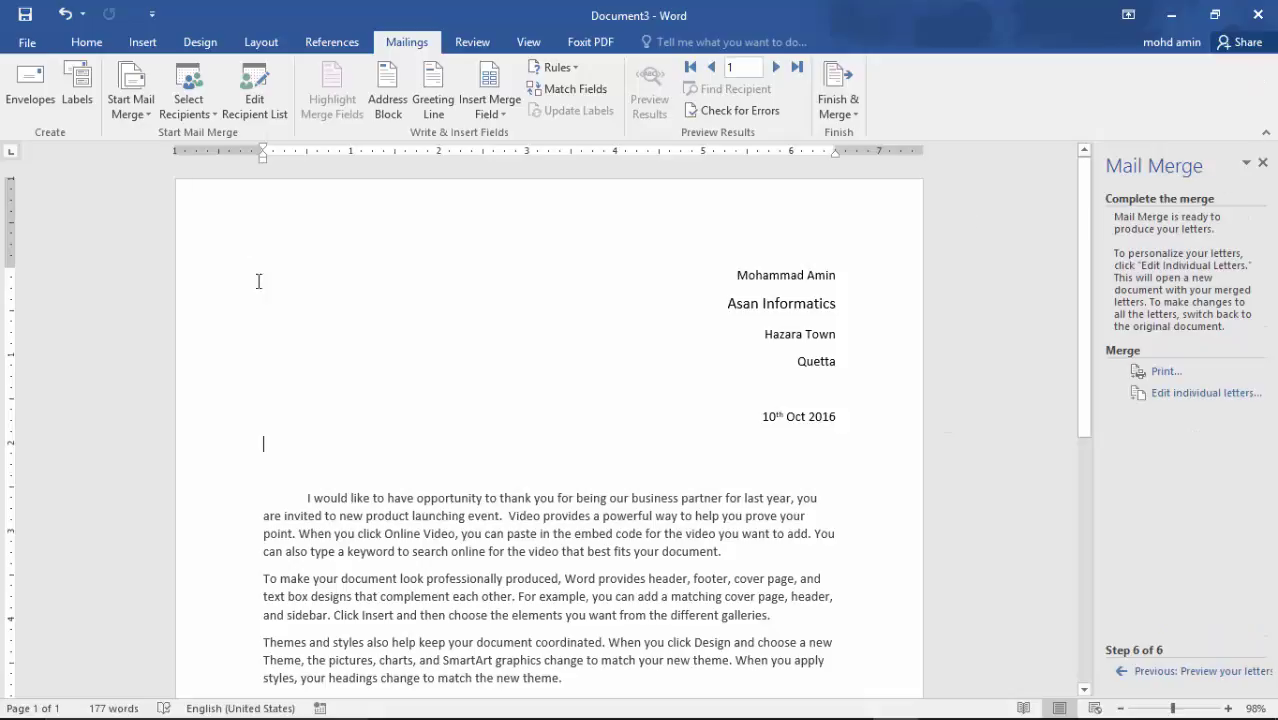
{"action": "scroll", "coordinate": [260, 280], "scroll_direction": "down", "scroll_amount": 1}
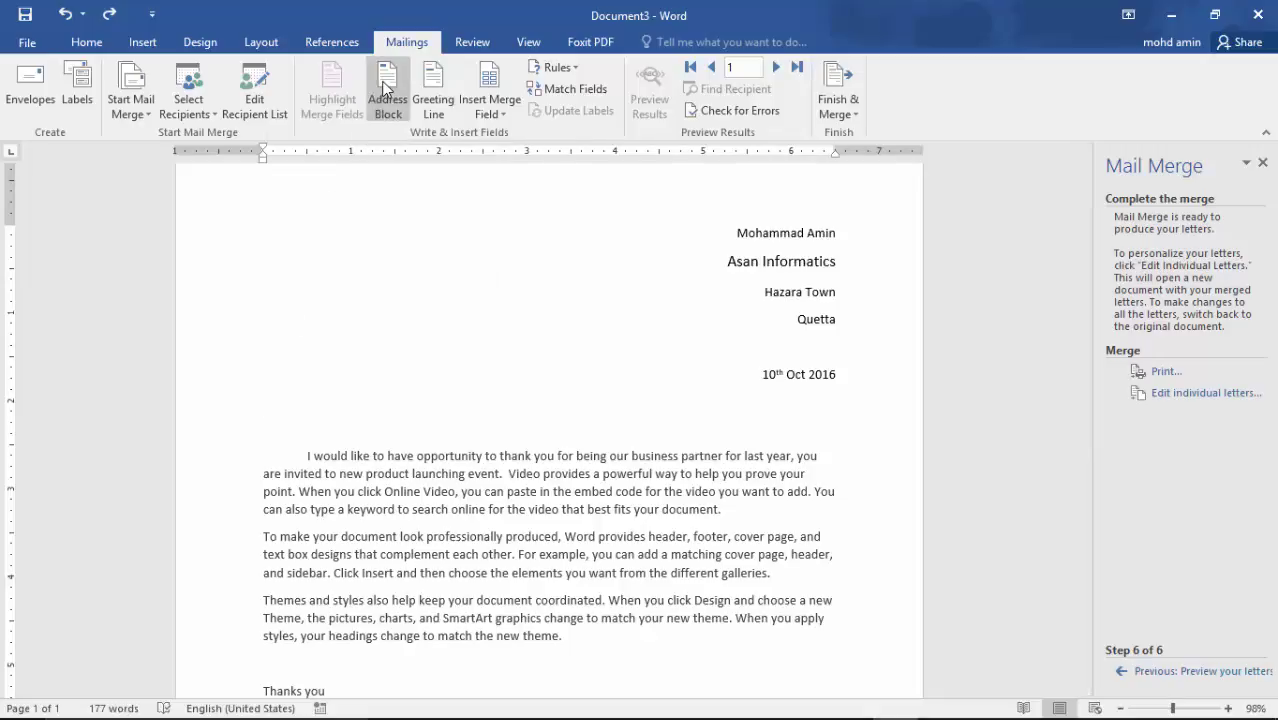
Step: Insert the Address Block below the date after previewing through to the fourth recipient
{"action": "left_click", "coordinate": [386, 86]}
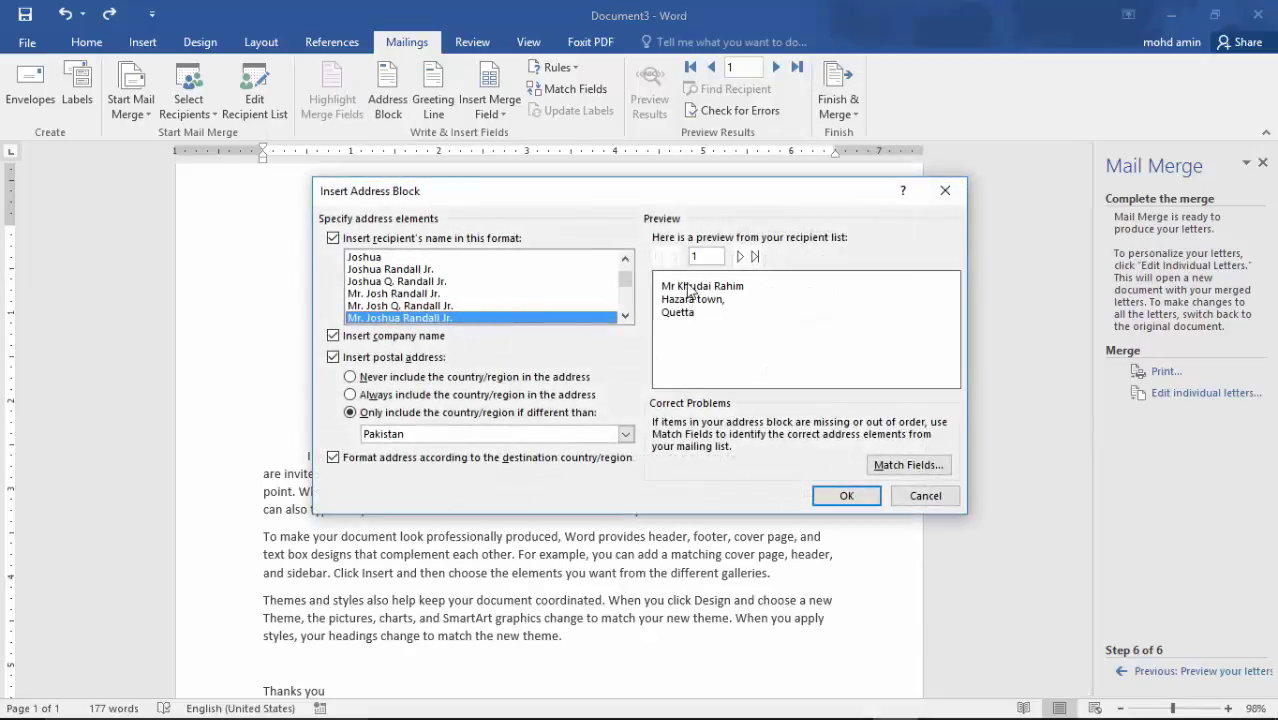
{"action": "left_click", "coordinate": [739, 257]}
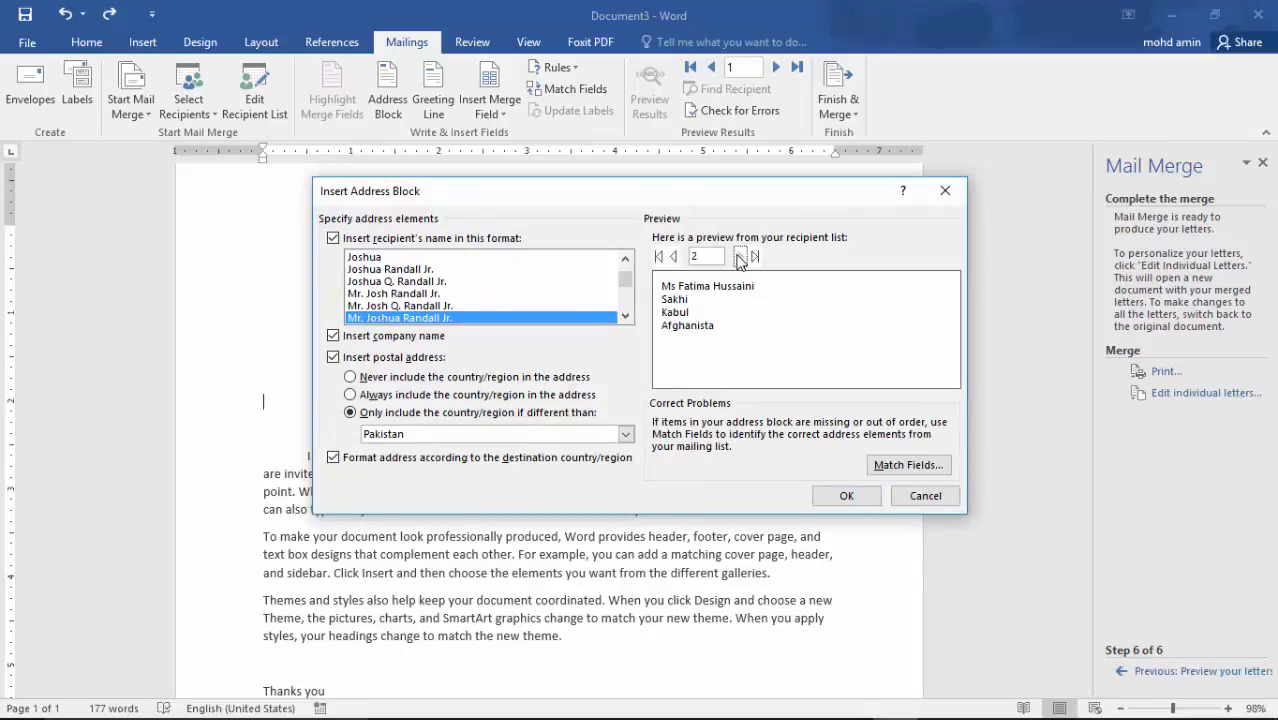
{"action": "left_click", "coordinate": [739, 257]}
{"action": "left_click", "coordinate": [739, 257]}
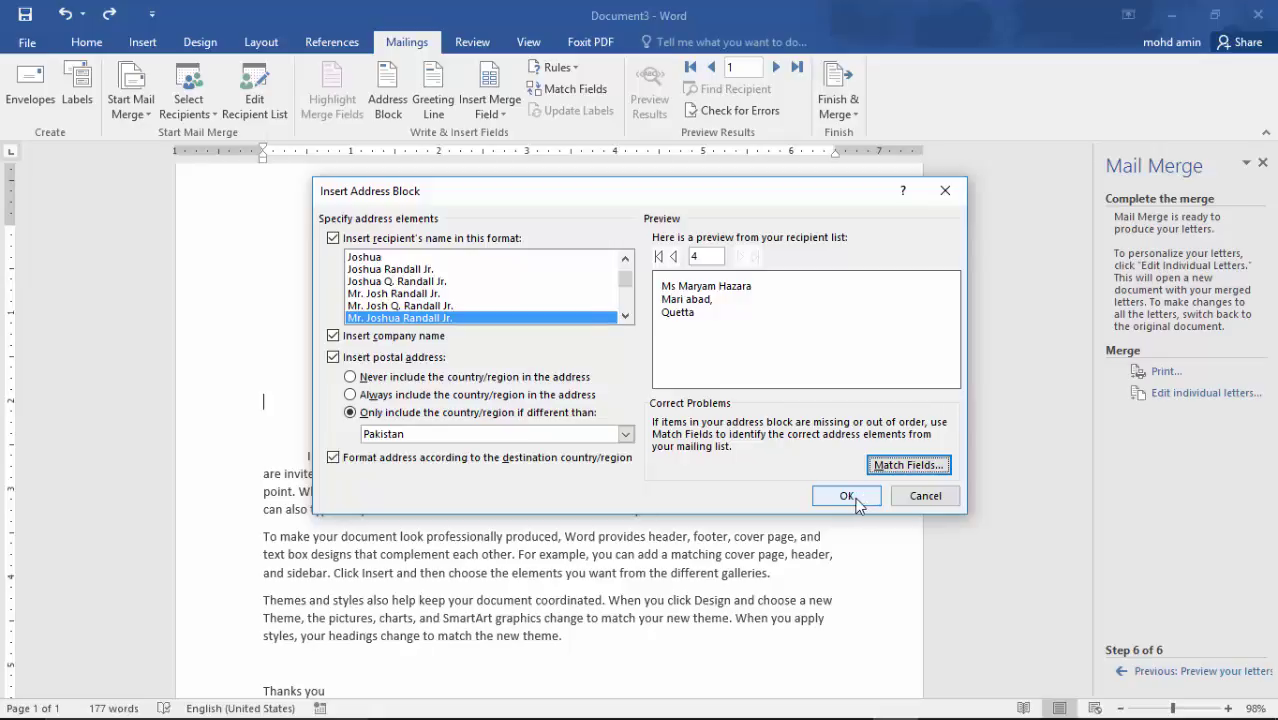
{"action": "left_click", "coordinate": [847, 497]}
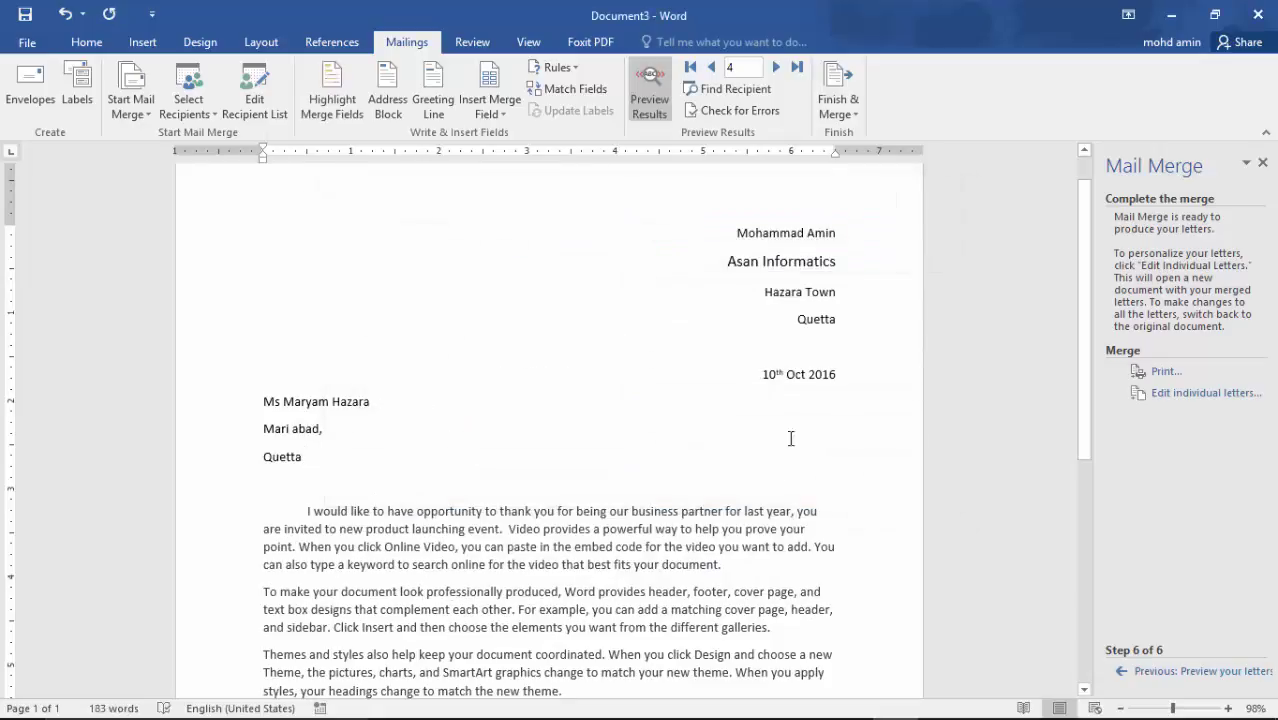
Step: Browse back to the first recipient and forward to the third, toggle field highlighting, and add a blank line after the address
{"action": "left_click", "coordinate": [711, 68]}
{"action": "left_click", "coordinate": [711, 68]}
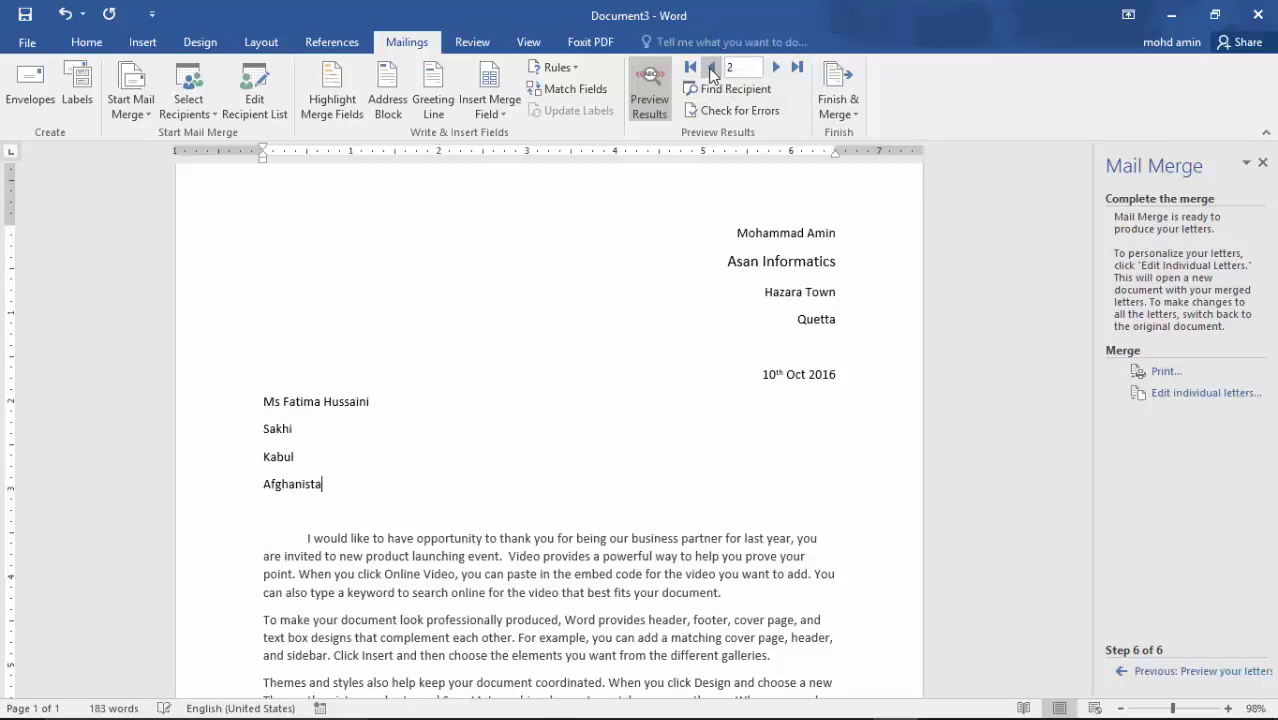
{"action": "left_click", "coordinate": [711, 68]}
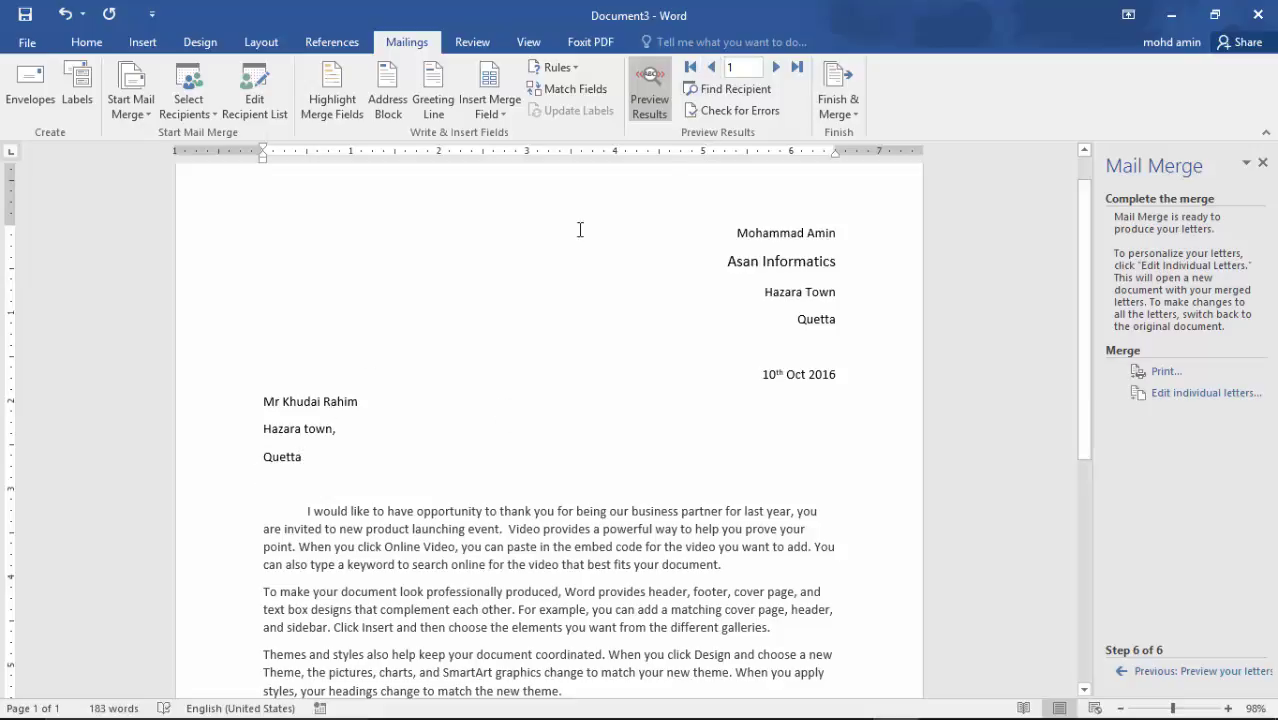
{"action": "left_click", "coordinate": [777, 68]}
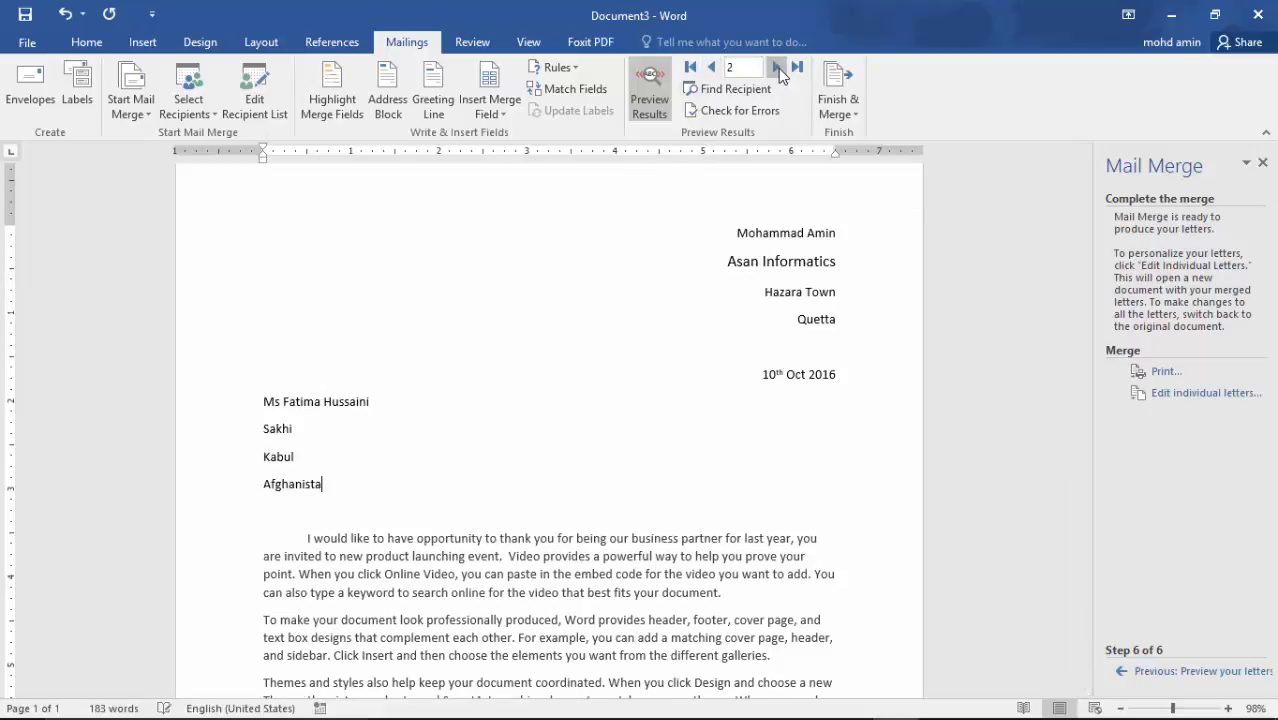
{"action": "left_click", "coordinate": [777, 68]}
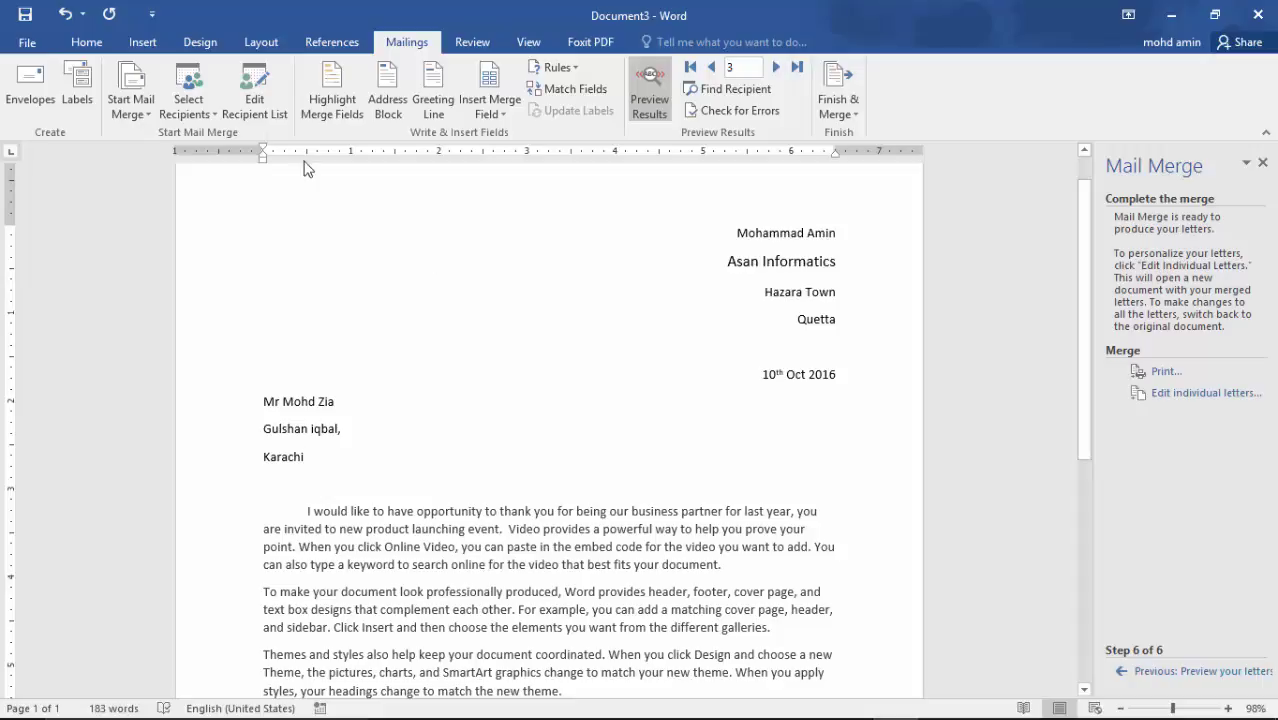
{"action": "left_click", "coordinate": [330, 95]}
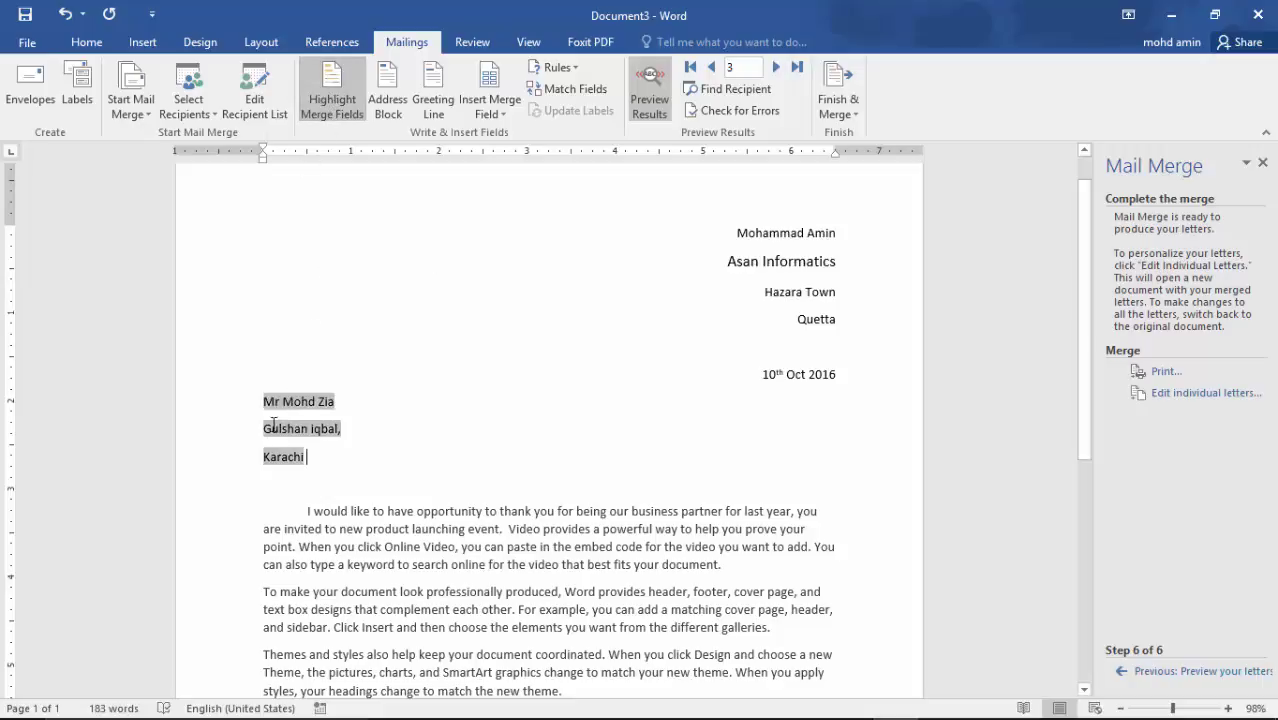
{"action": "left_click", "coordinate": [329, 95]}
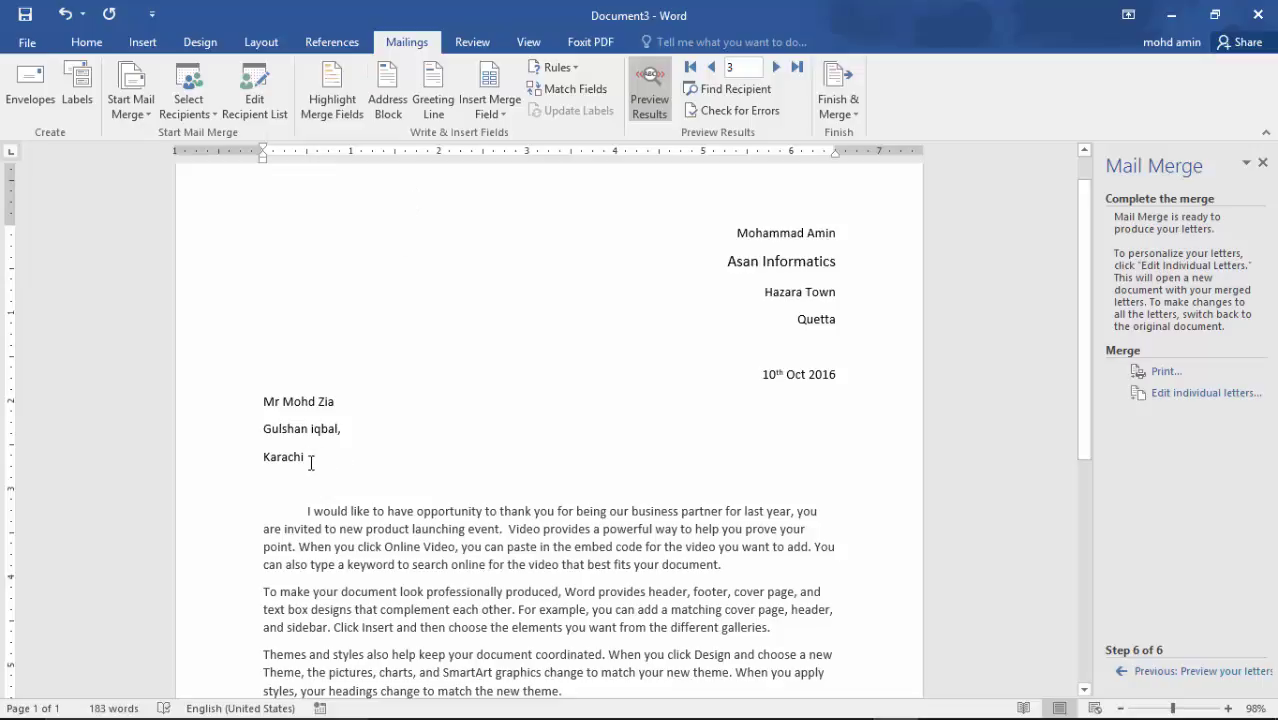
{"action": "key", "text": "Return"}
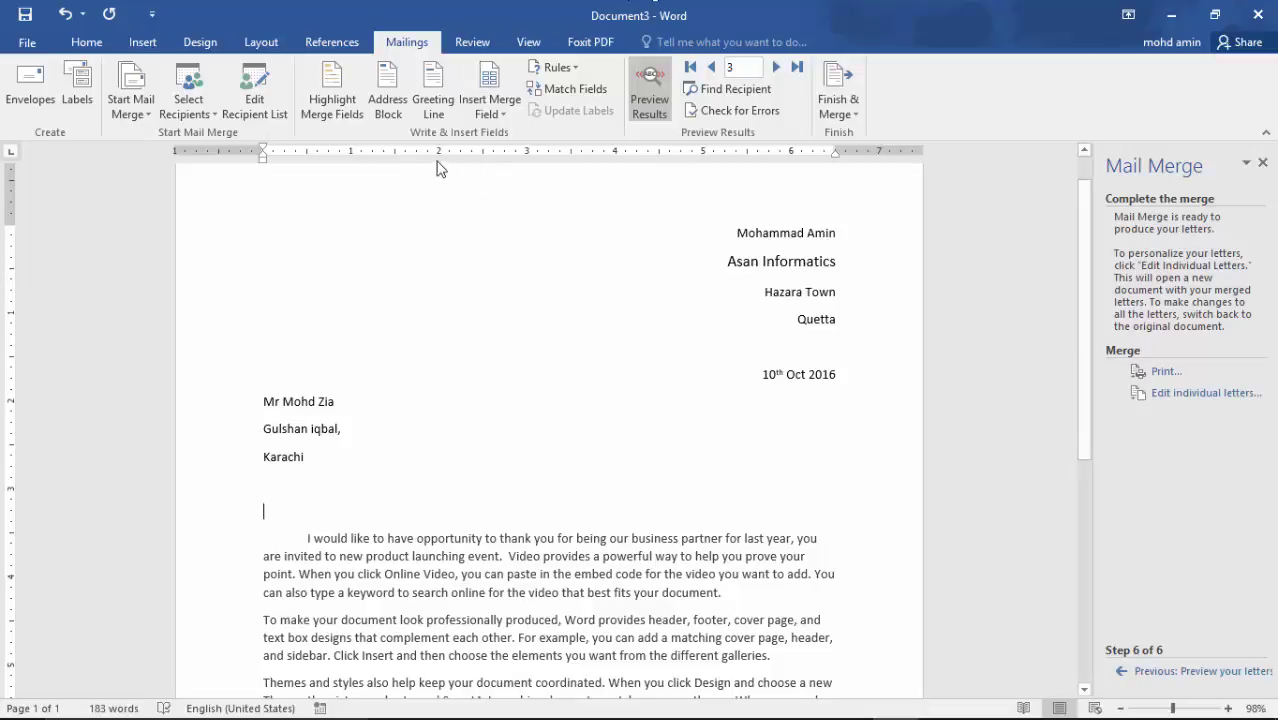
Step: Insert a Dear-style greeting line after previewing it for the last recipient
{"action": "left_click", "coordinate": [433, 98]}
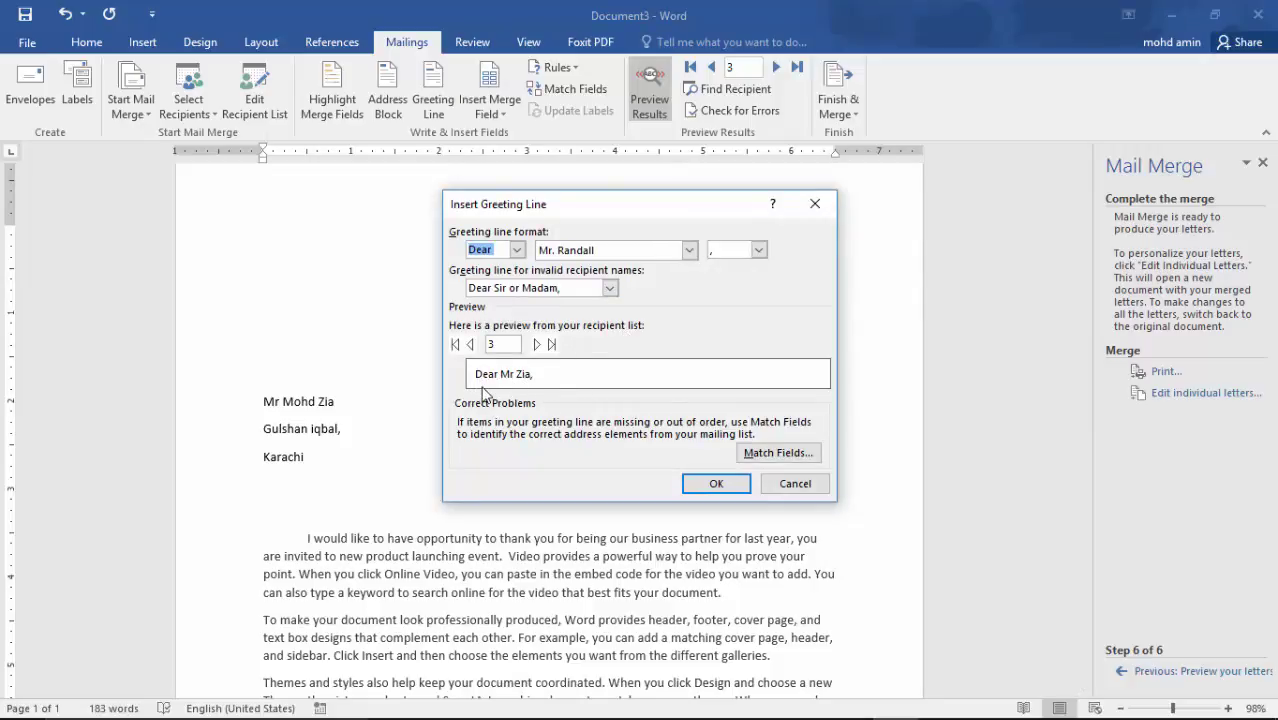
{"action": "left_click", "coordinate": [536, 344]}
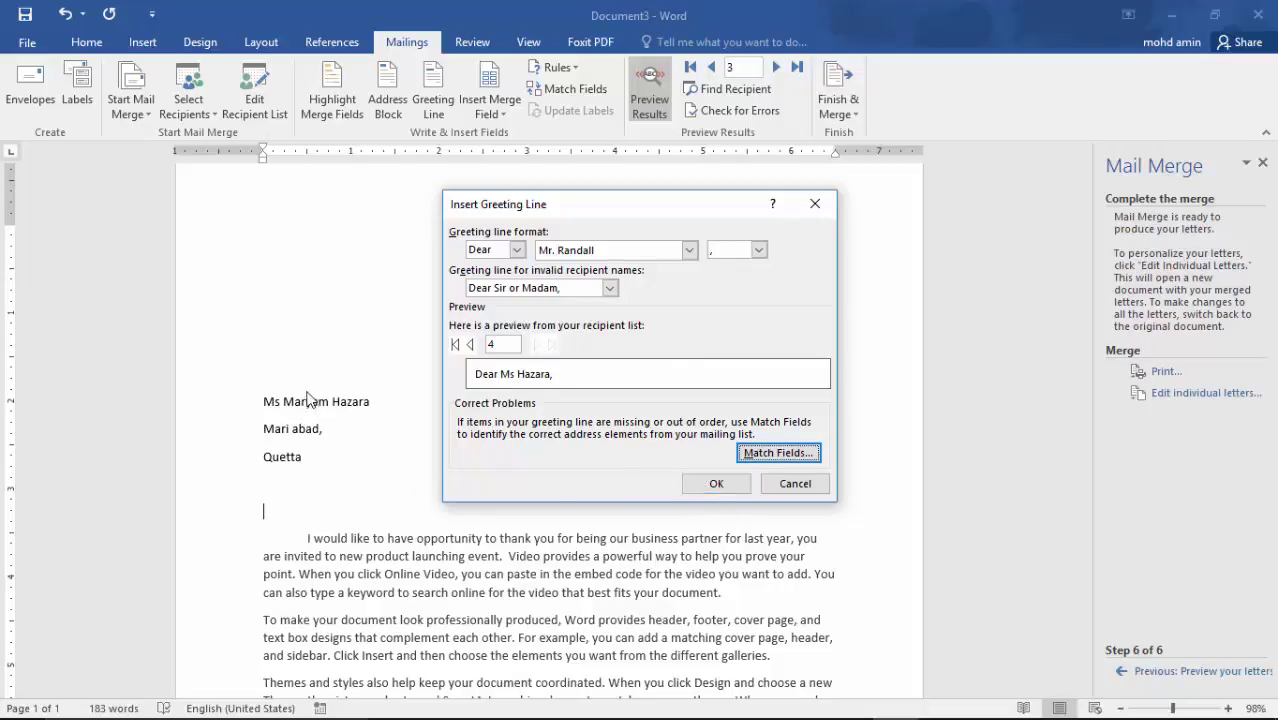
{"action": "left_click", "coordinate": [712, 486]}
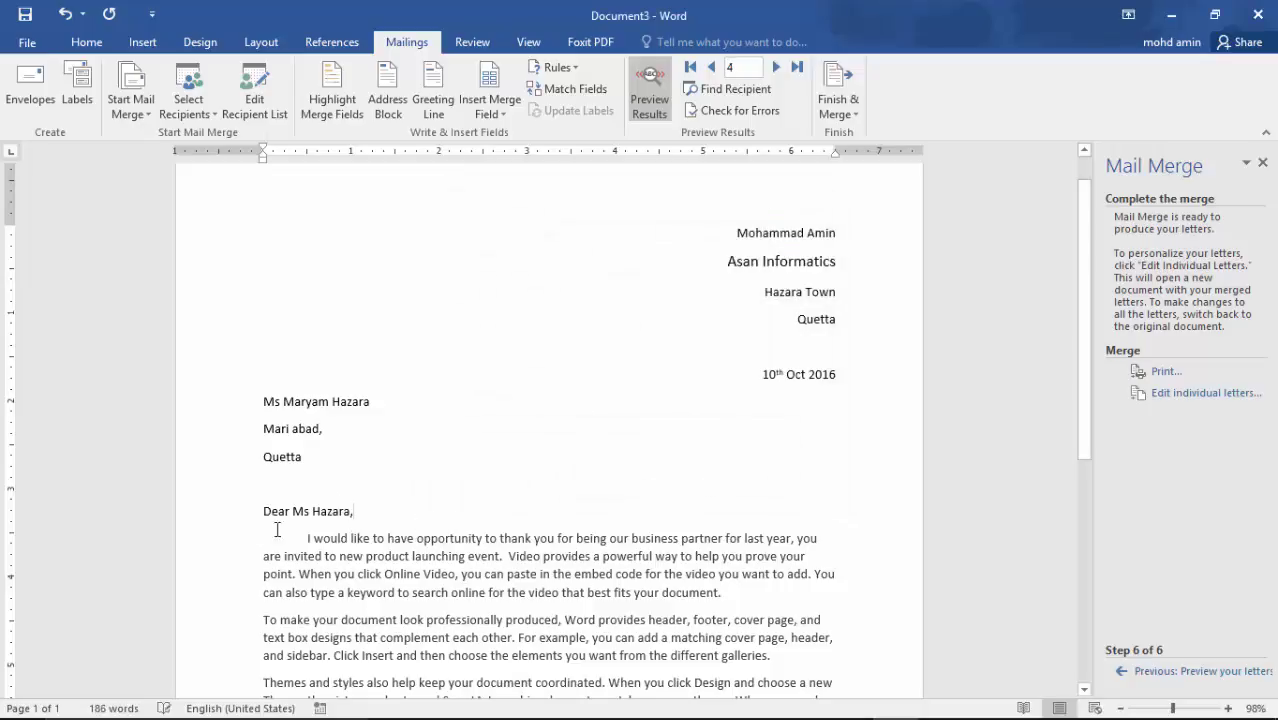
Step: Browse the recipient previews, then delete the address block and greeting lines
{"action": "left_click", "coordinate": [713, 68]}
{"action": "left_click", "coordinate": [713, 68]}
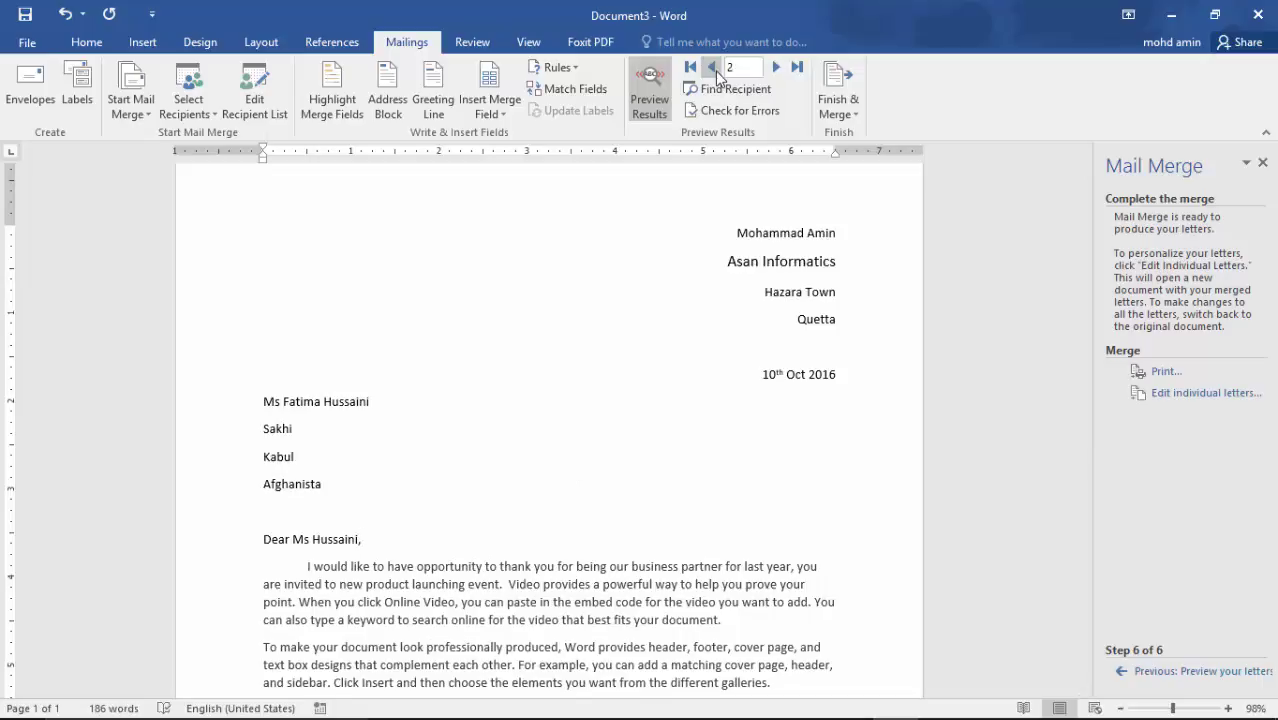
{"action": "left_click", "coordinate": [777, 68]}
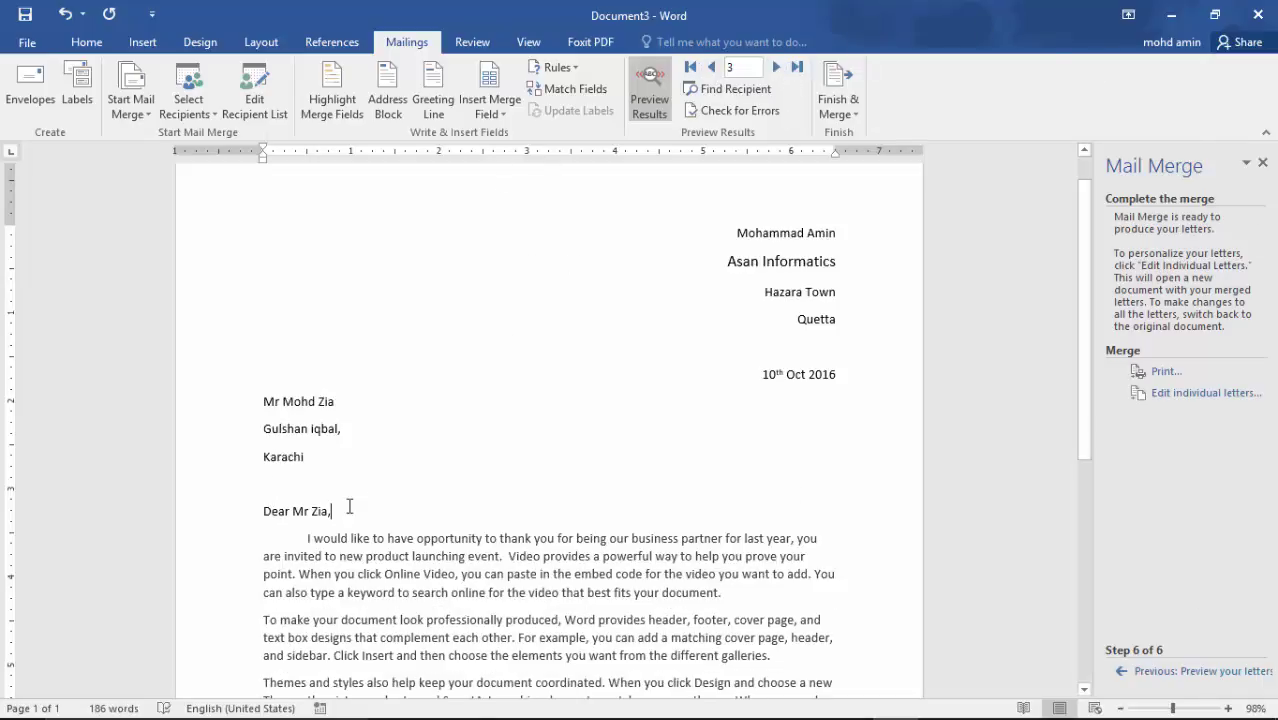
{"action": "left_click_drag", "start_coordinate": [316, 498], "coordinate": [265, 400]}
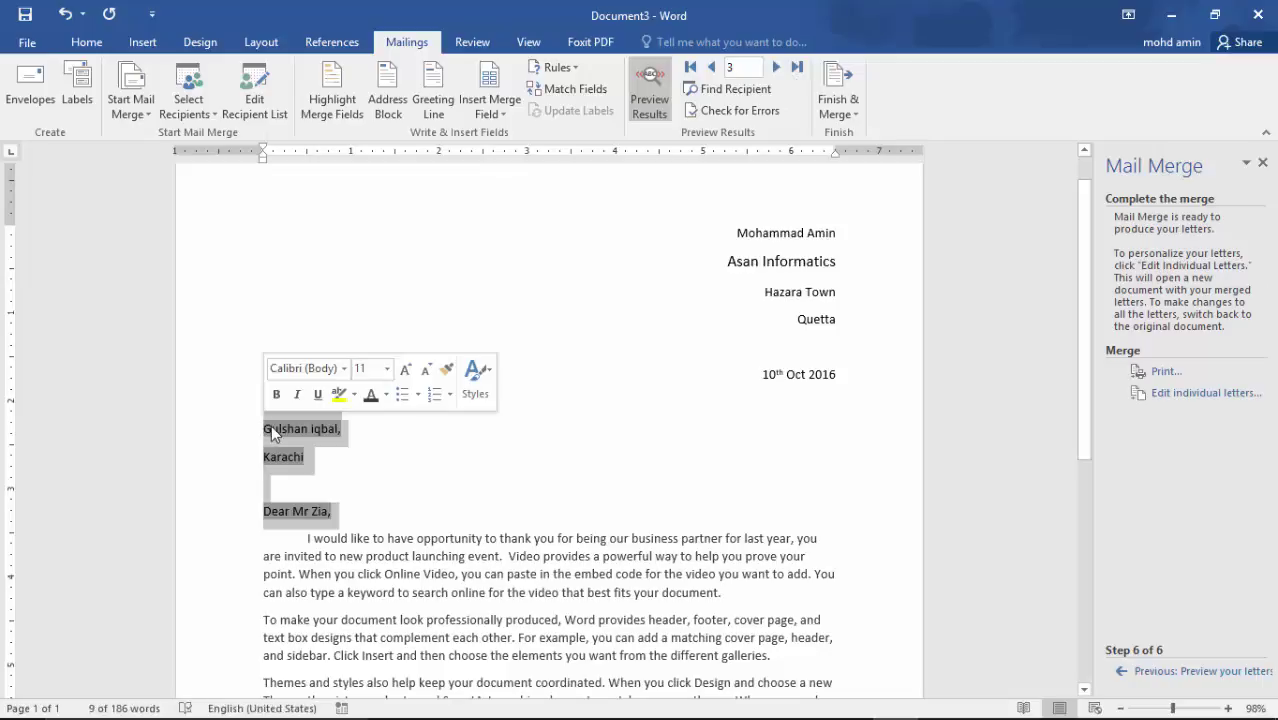
{"action": "key", "text": "Delete"}
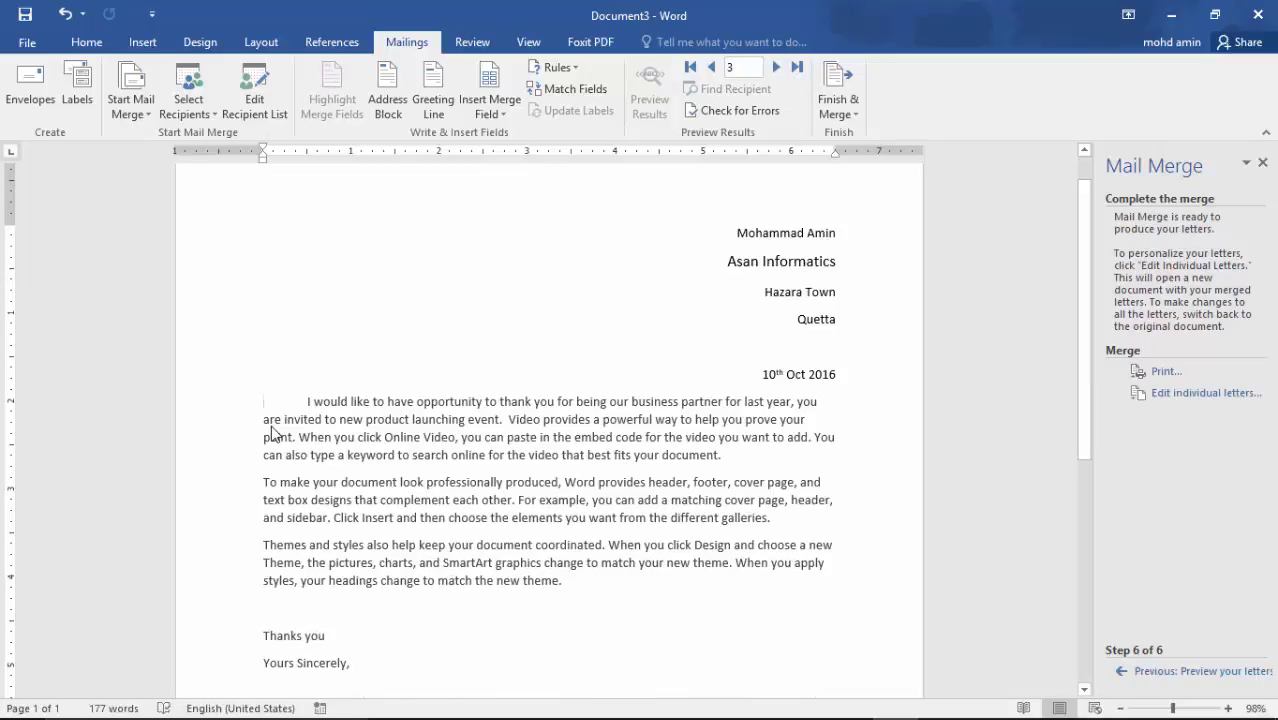
Step: Add a line below the date and insert the Title, First_Name and Last_Name merge fields
{"action": "key", "text": "Return"}
{"action": "key", "text": "Return"}
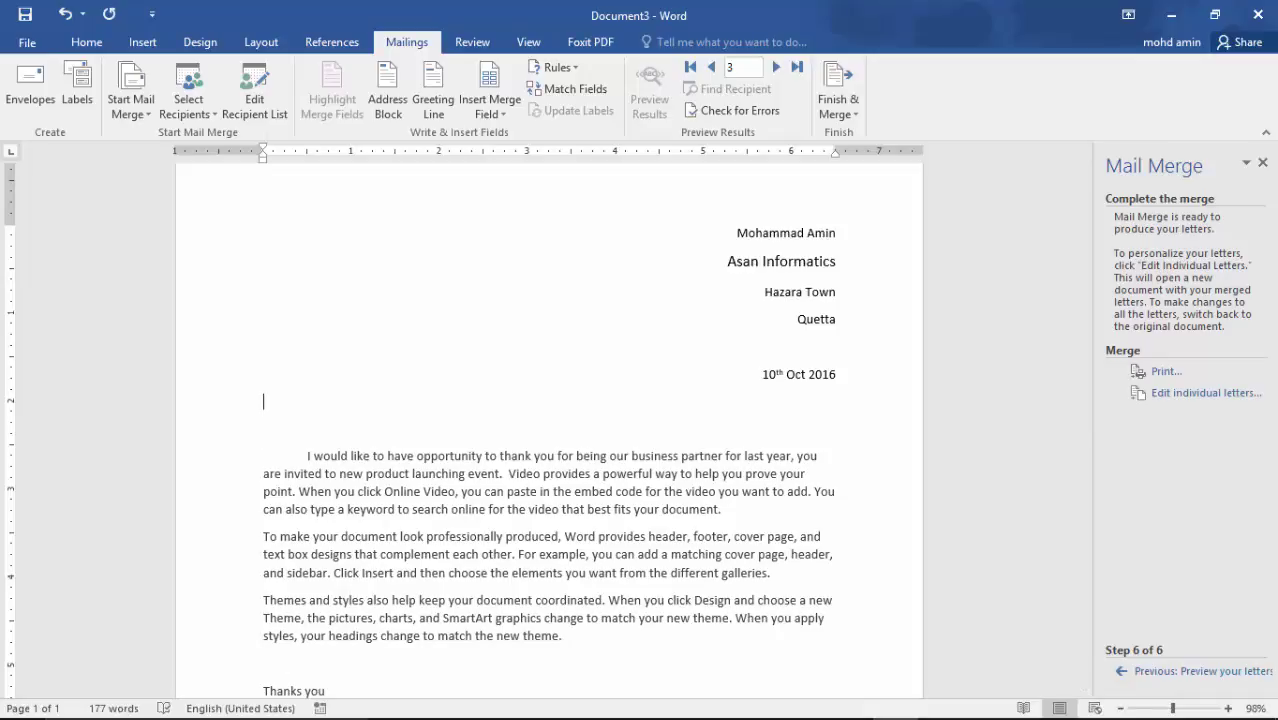
{"action": "left_click", "coordinate": [500, 110]}
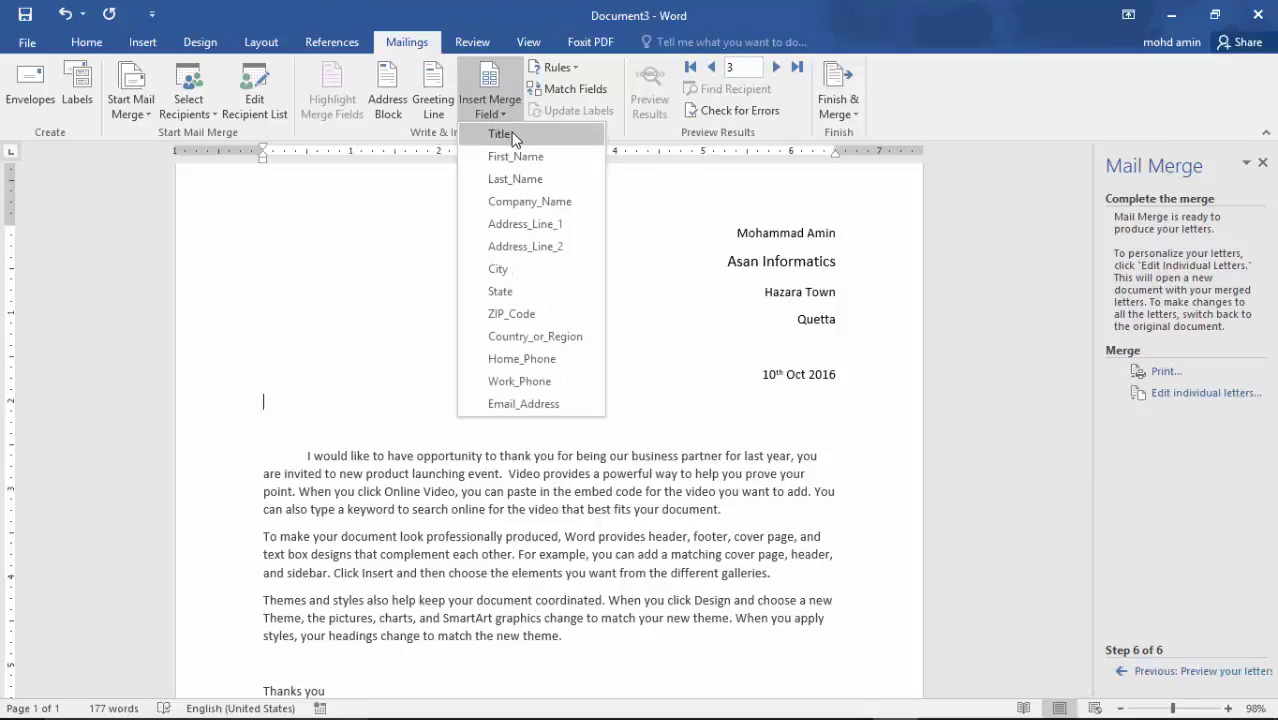
{"action": "left_click", "coordinate": [513, 138]}
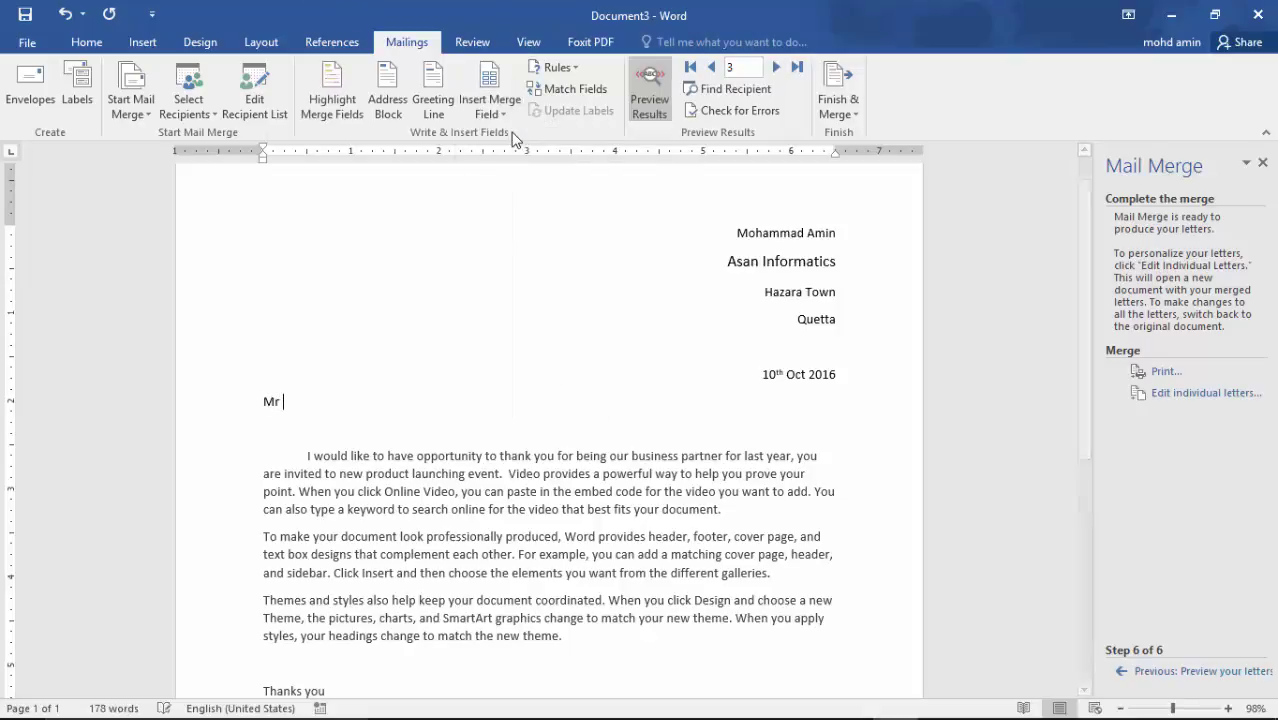
{"action": "left_click", "coordinate": [493, 107]}
{"action": "left_click", "coordinate": [524, 155]}
{"action": "left_click", "coordinate": [493, 107]}
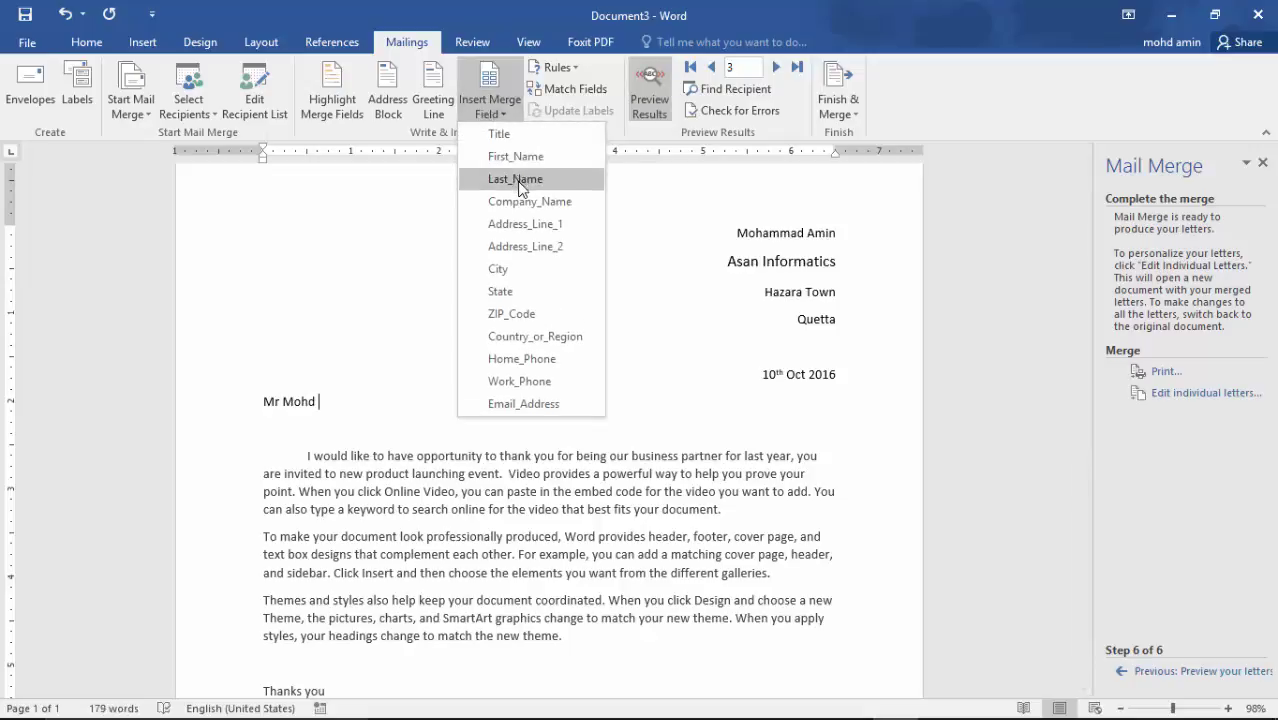
{"action": "left_click", "coordinate": [515, 178]}
Step: Insert the Address_Line_1 and City merge fields on their own lines
{"action": "key", "text": "Return"}
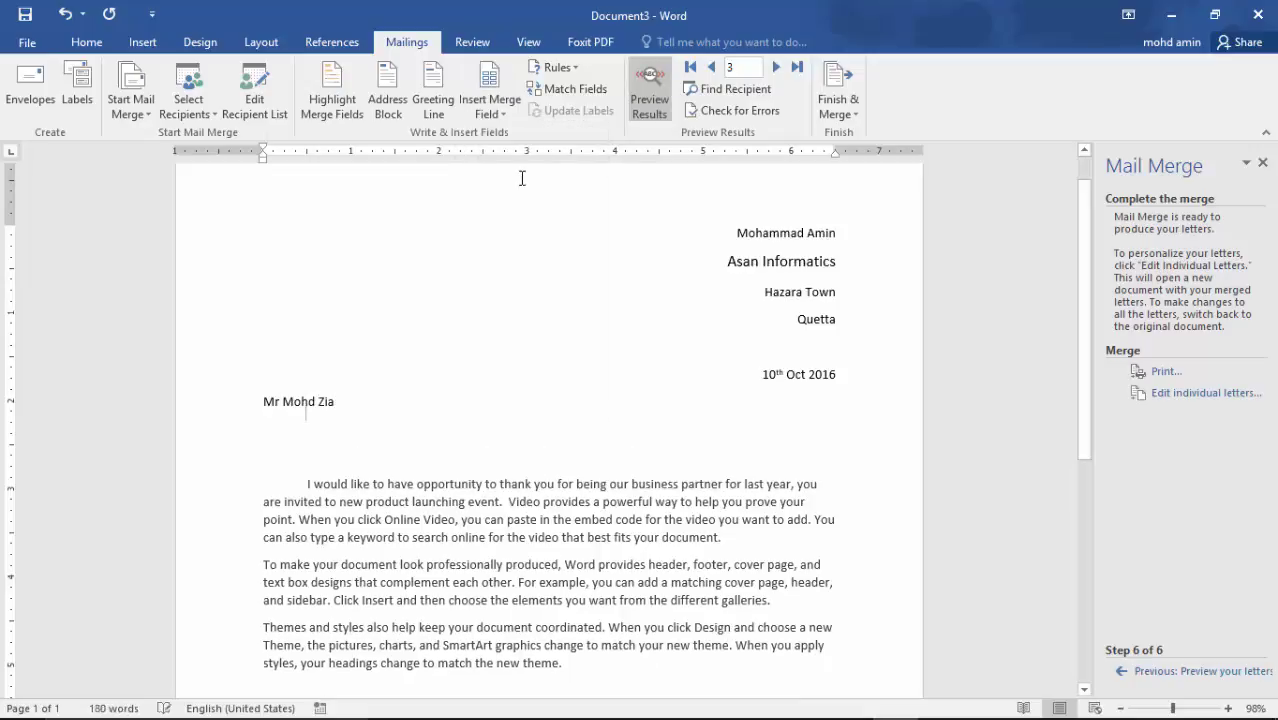
{"action": "left_click", "coordinate": [490, 107]}
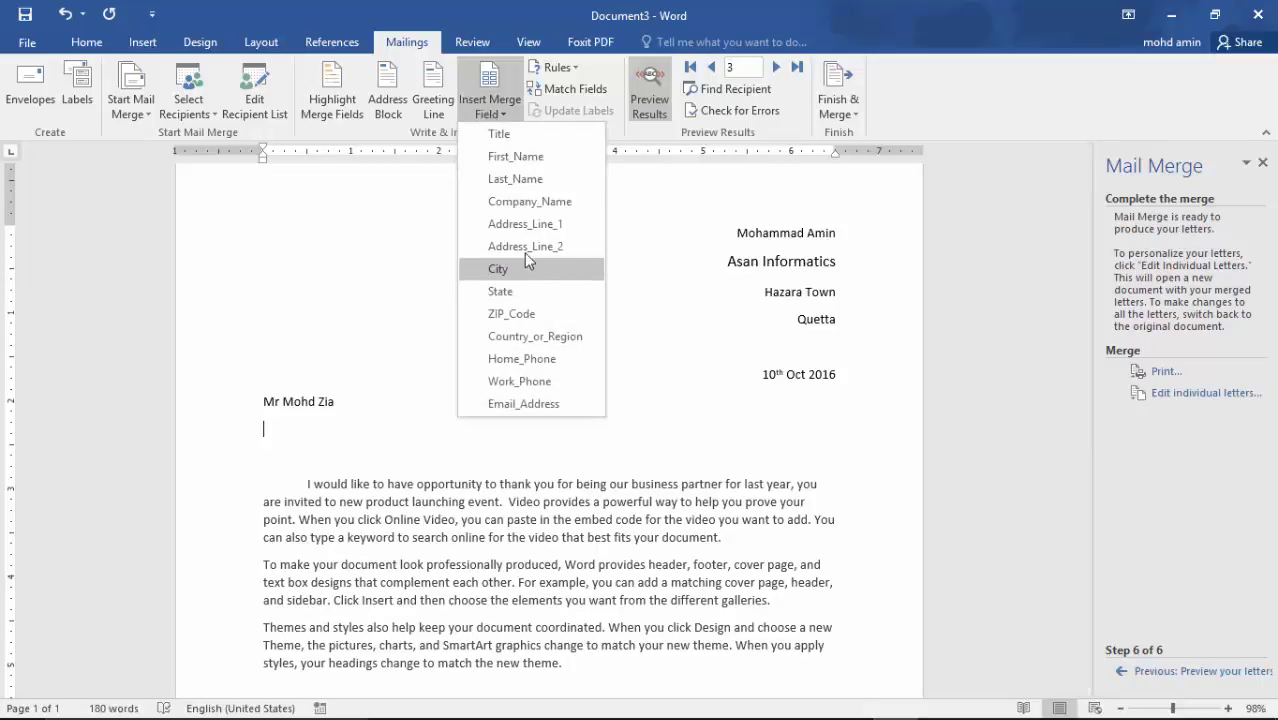
{"action": "left_click", "coordinate": [523, 224]}
{"action": "key", "text": "Return"}
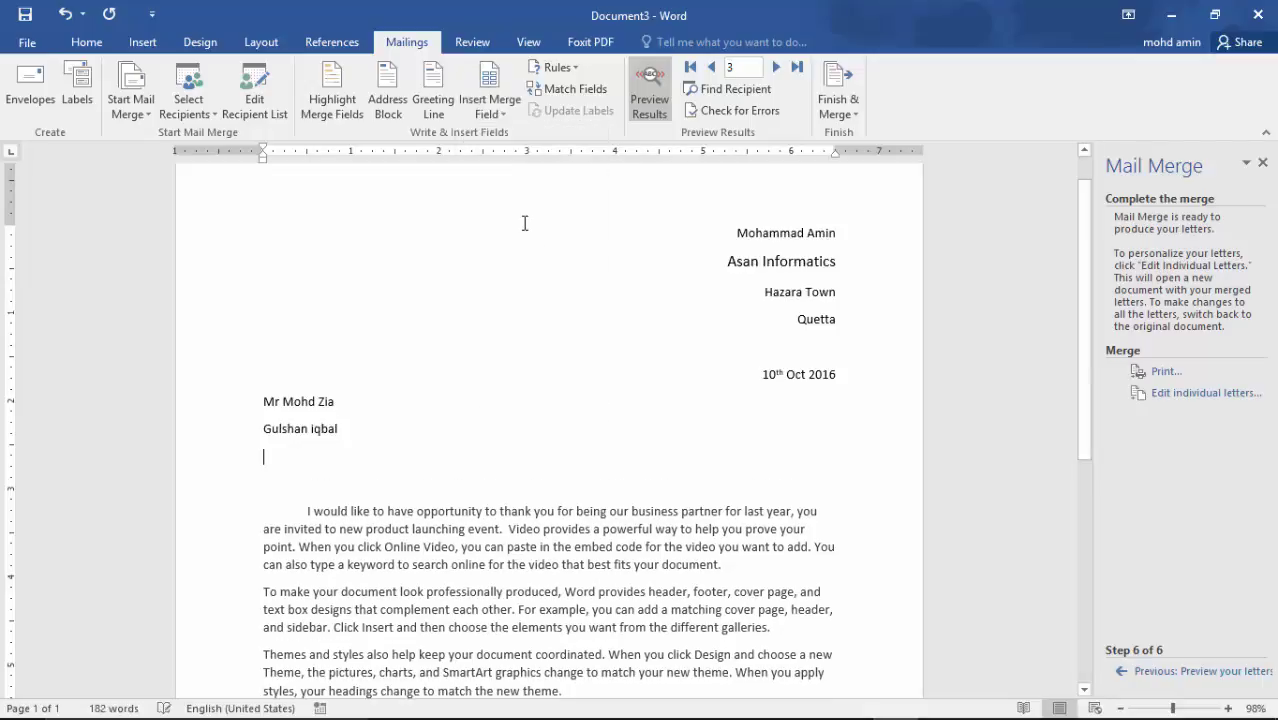
{"action": "left_click", "coordinate": [503, 115]}
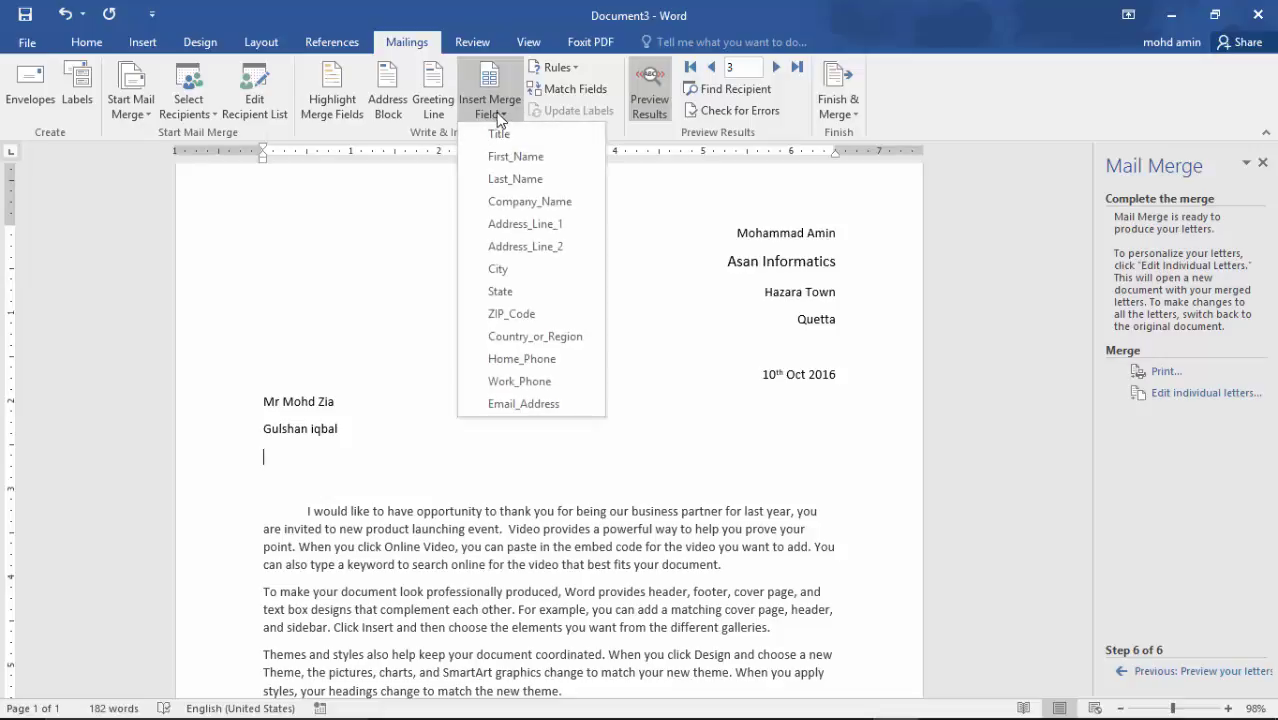
{"action": "left_click", "coordinate": [519, 284]}
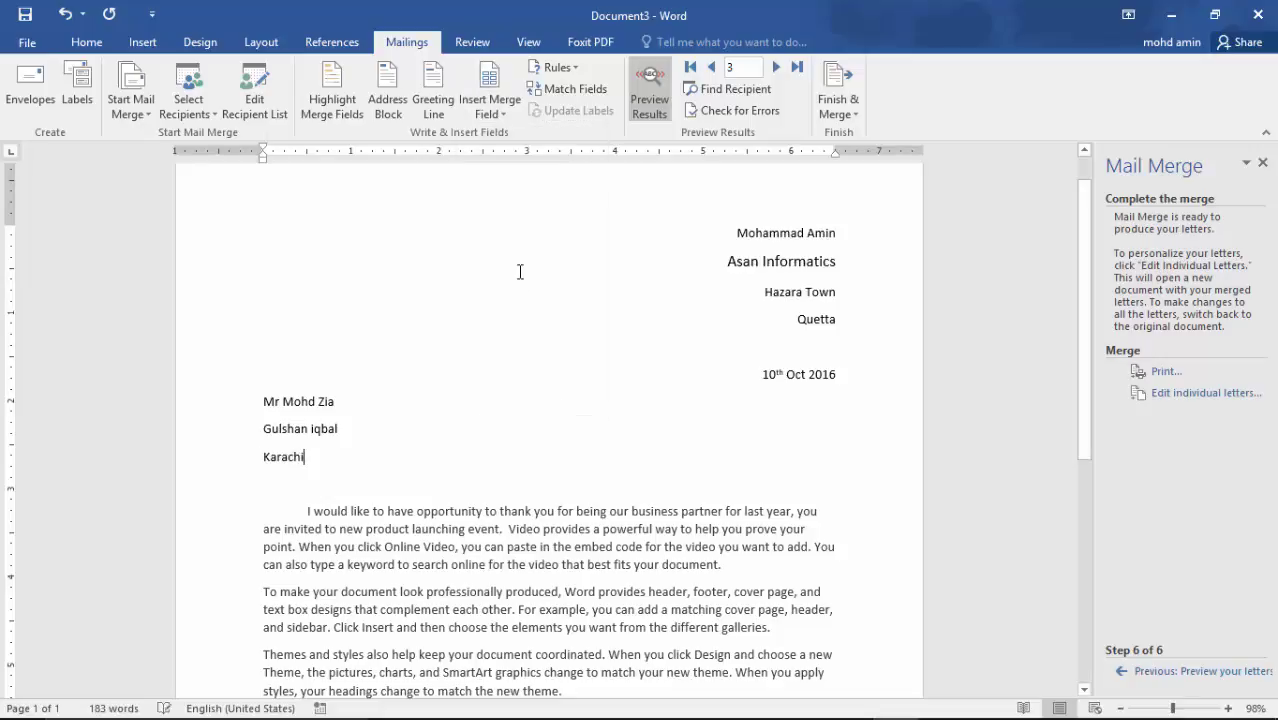
{"action": "key", "text": "Return"}
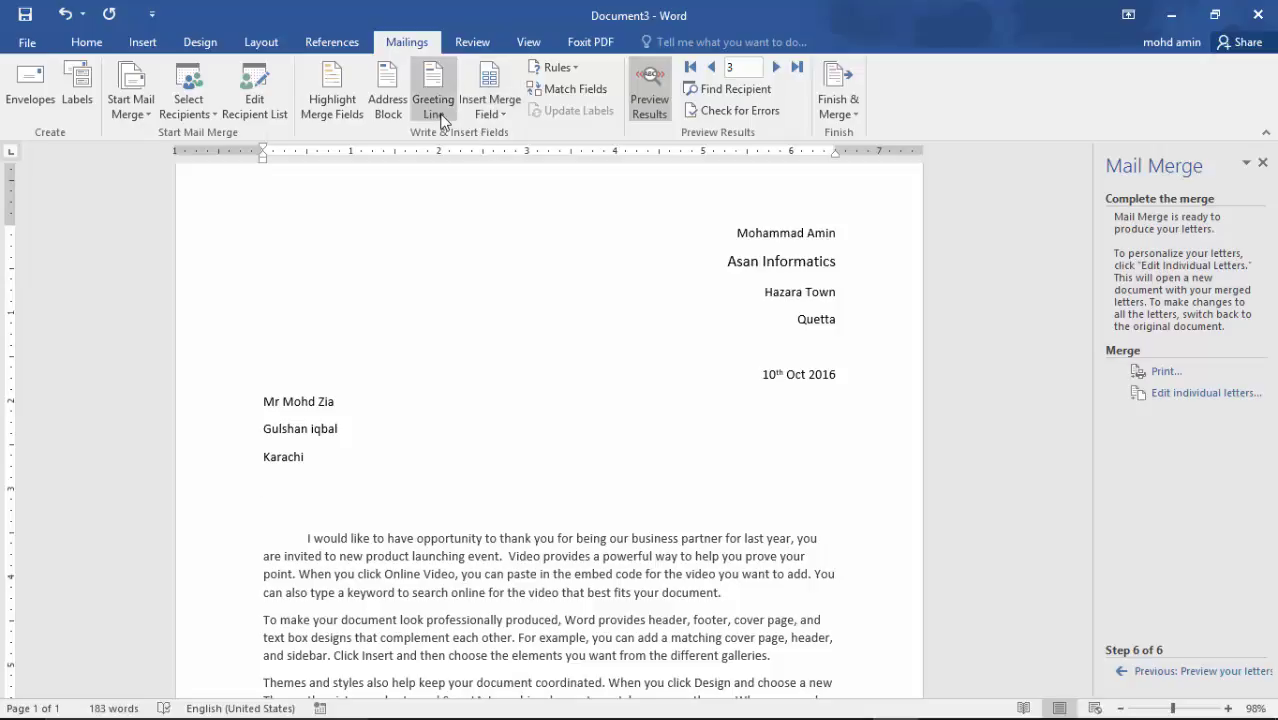
Step: Insert Country_or_Region, join it to the Karachi line, and add a blank line below
{"action": "left_click", "coordinate": [491, 113]}
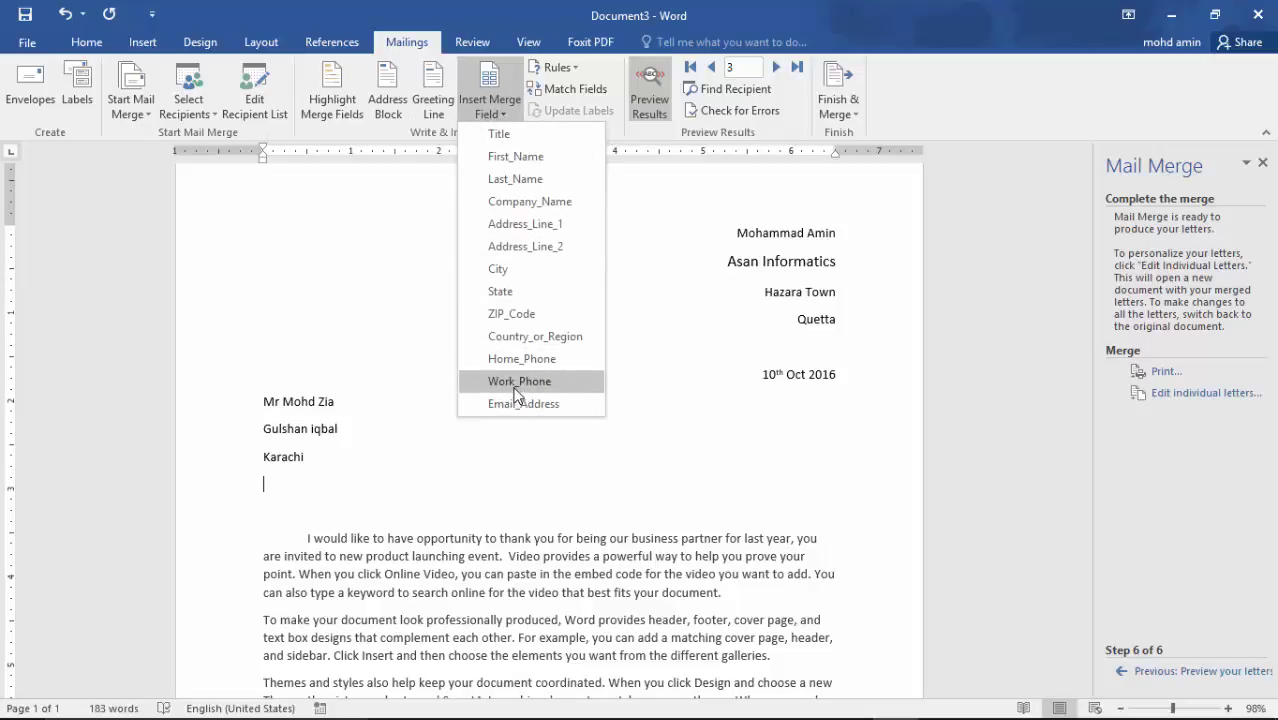
{"action": "left_click", "coordinate": [520, 338]}
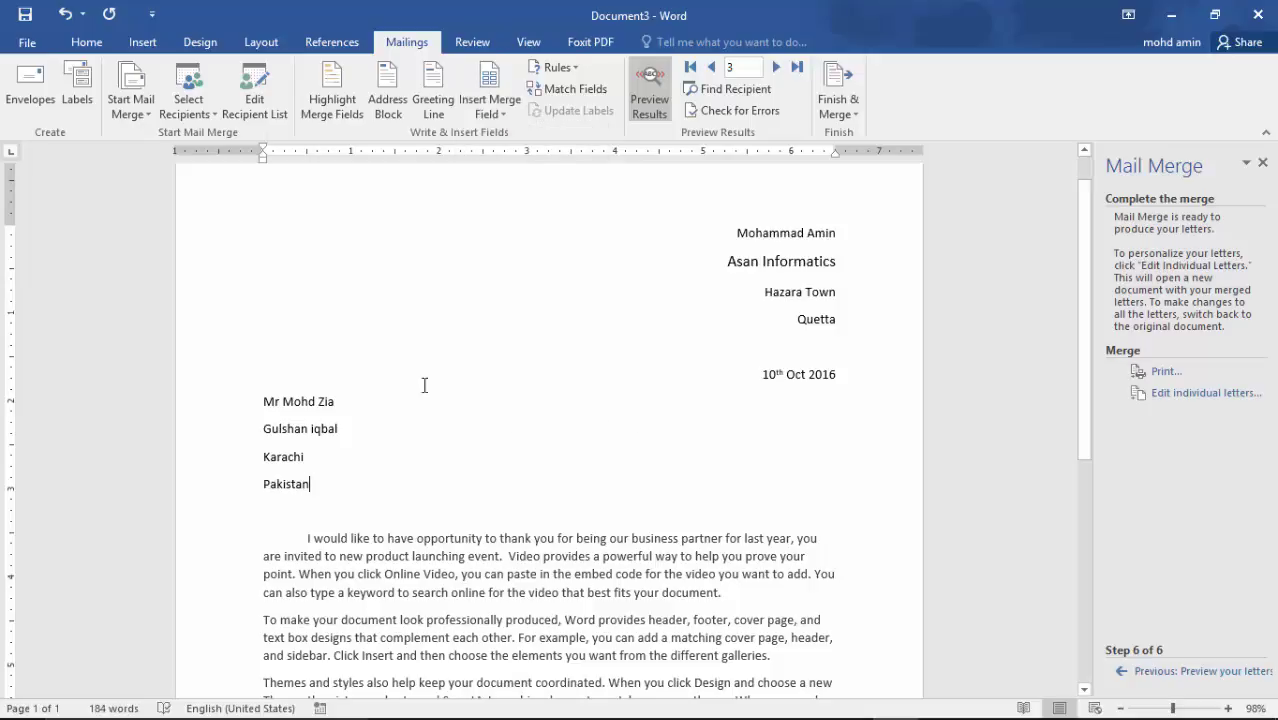
{"action": "left_click", "coordinate": [271, 485]}
{"action": "key", "text": "BackSpace"}
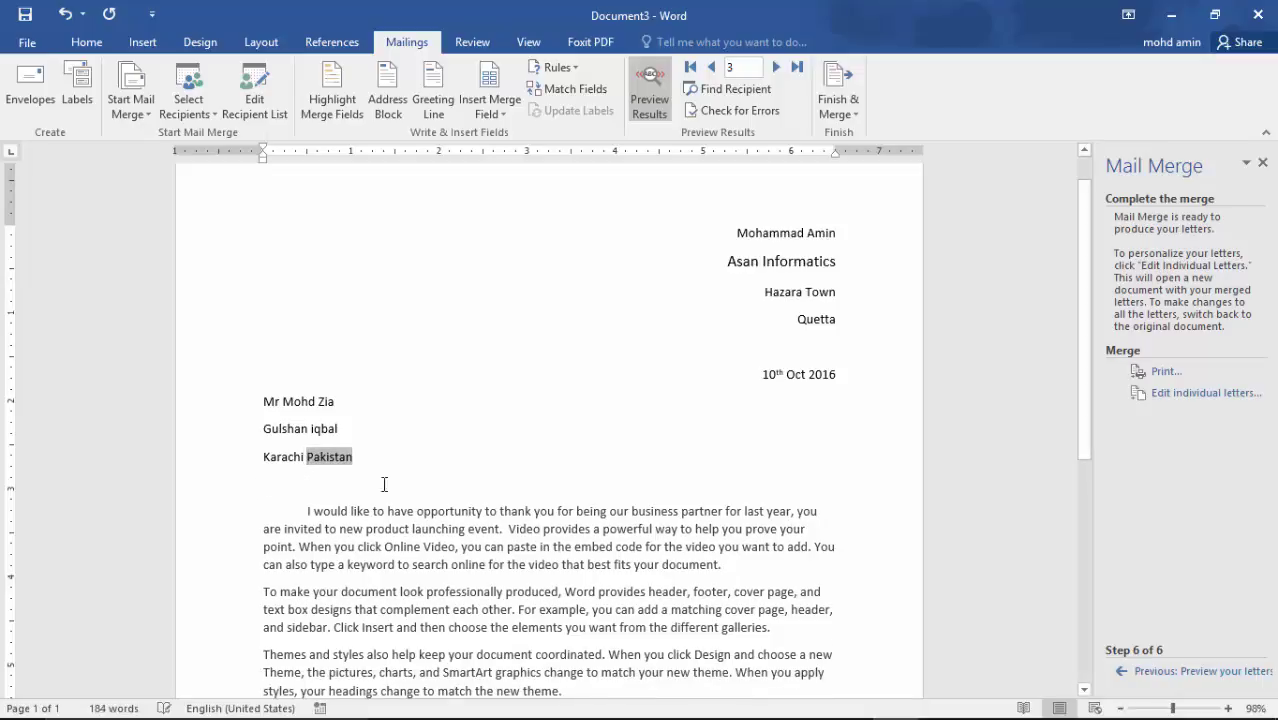
{"action": "left_click", "coordinate": [314, 487]}
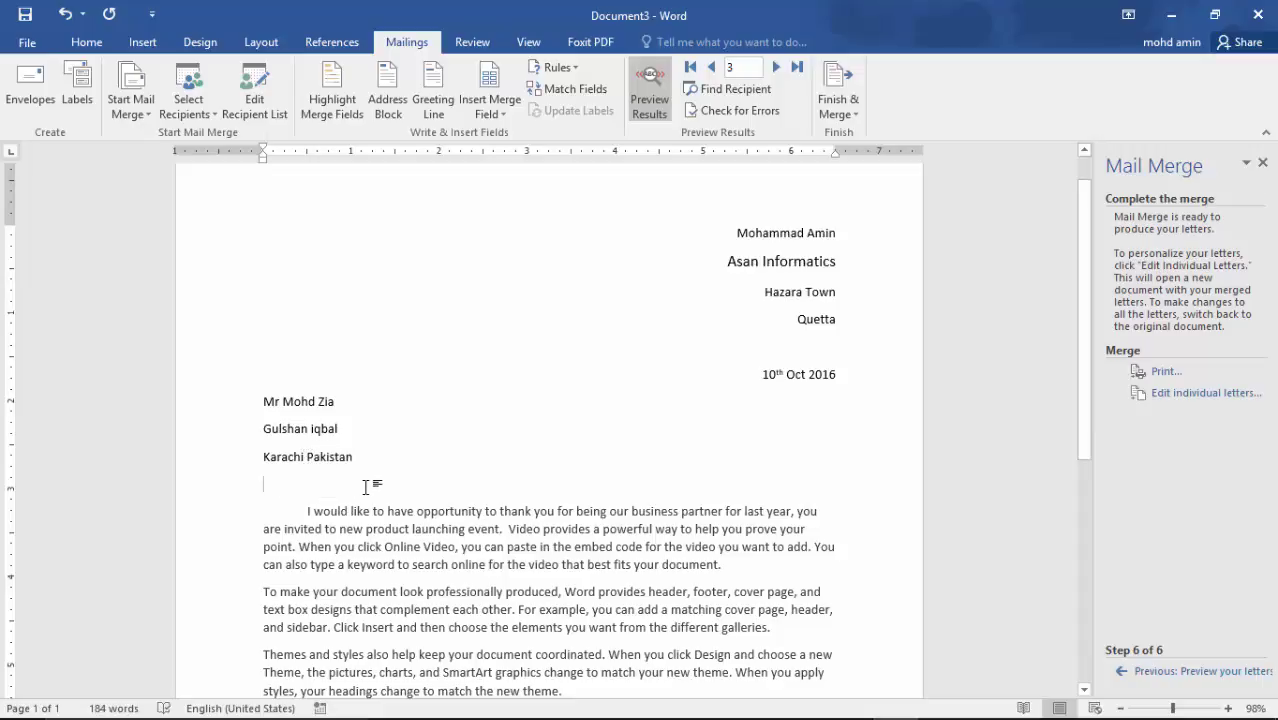
{"action": "key", "text": "Return"}
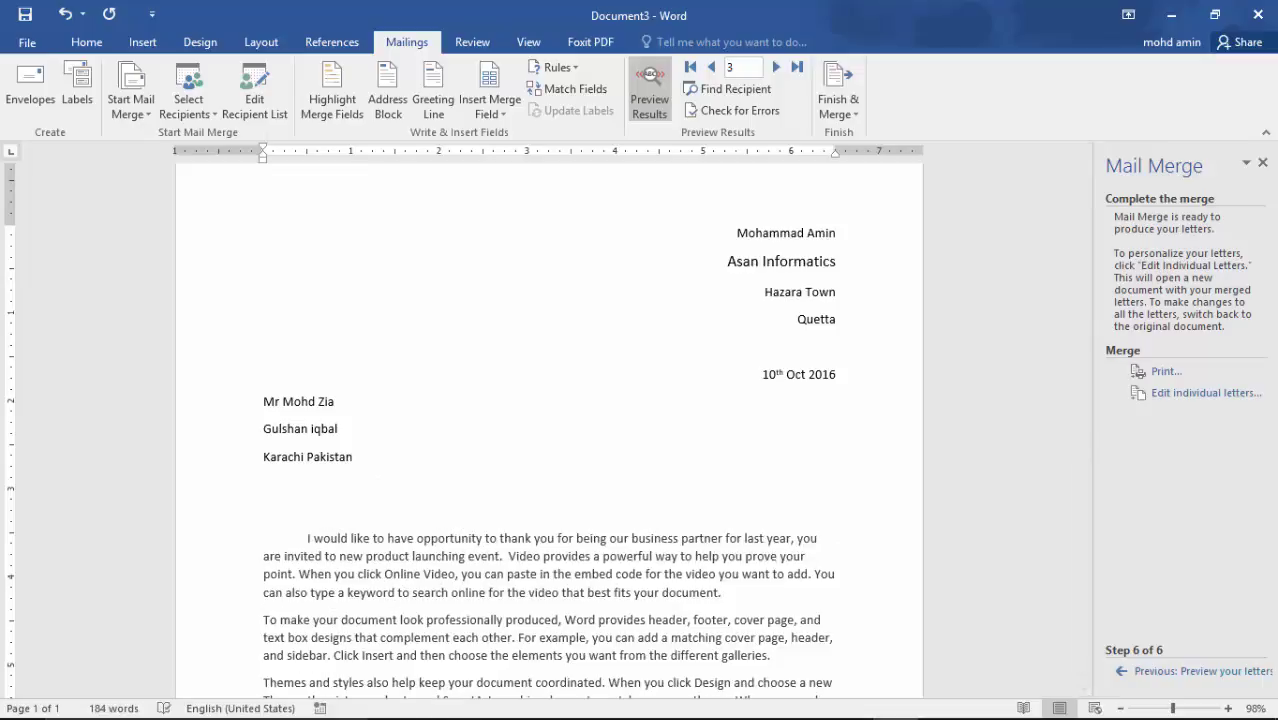
Step: Try the Fill-in rule, cancel it, and pick the If...Then...Else rule instead
{"action": "left_click", "coordinate": [572, 69]}
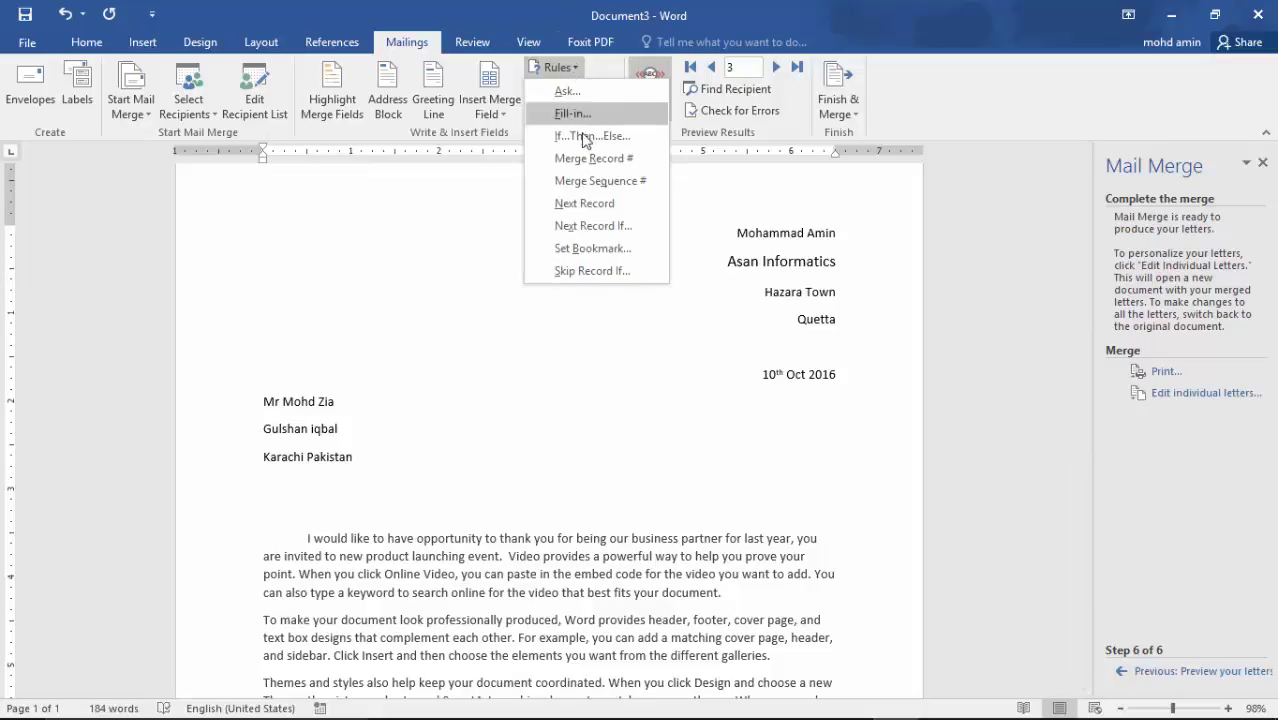
{"action": "left_click", "coordinate": [576, 116]}
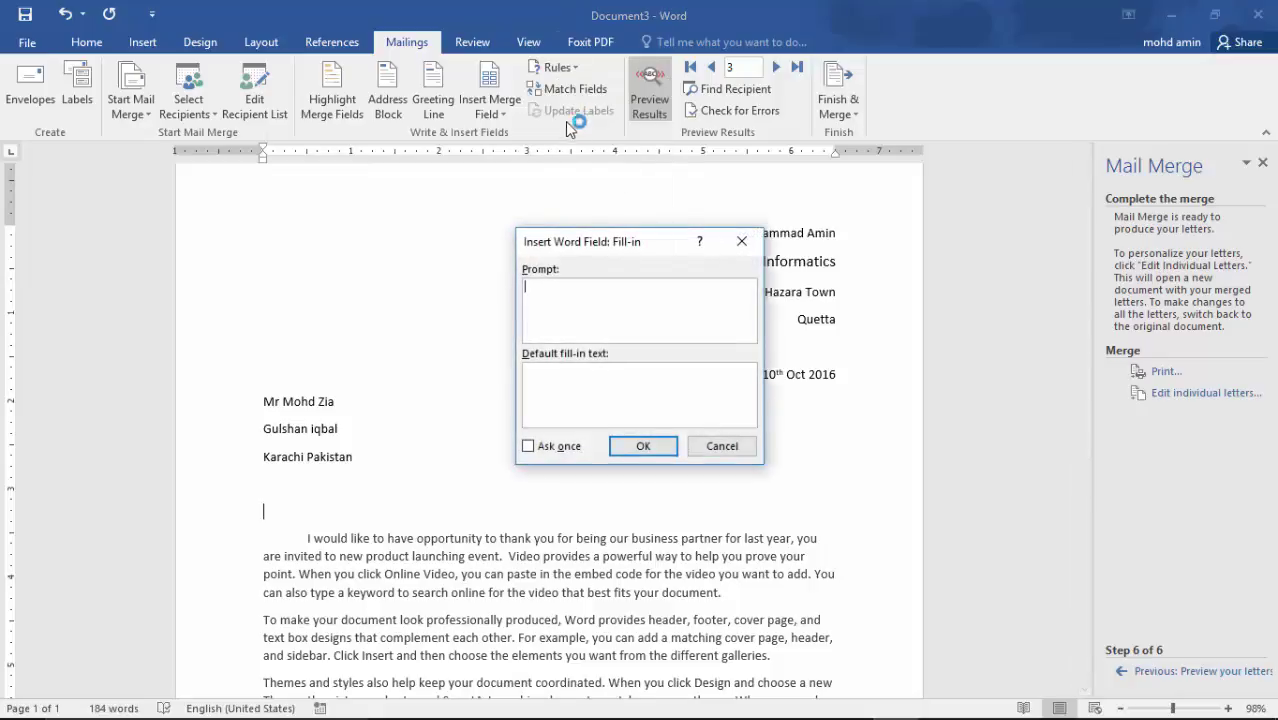
{"action": "left_click", "coordinate": [745, 243]}
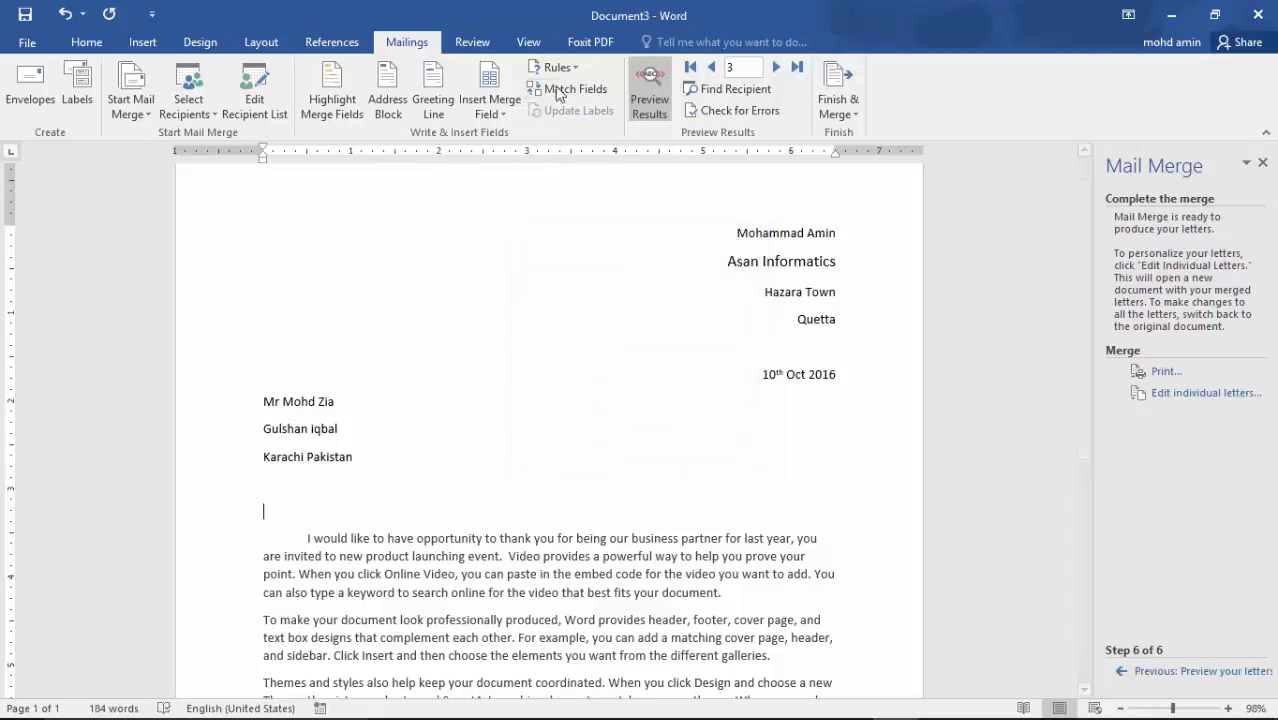
{"action": "left_click", "coordinate": [558, 67]}
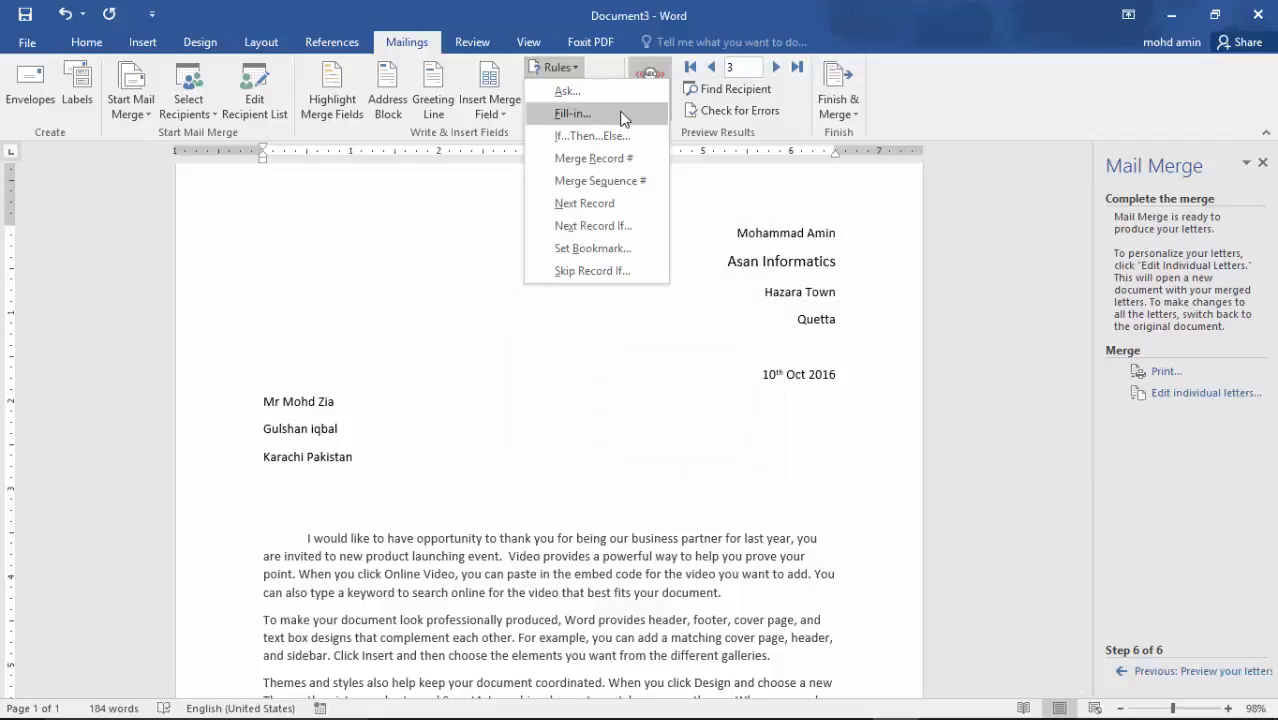
{"action": "left_click", "coordinate": [590, 136]}
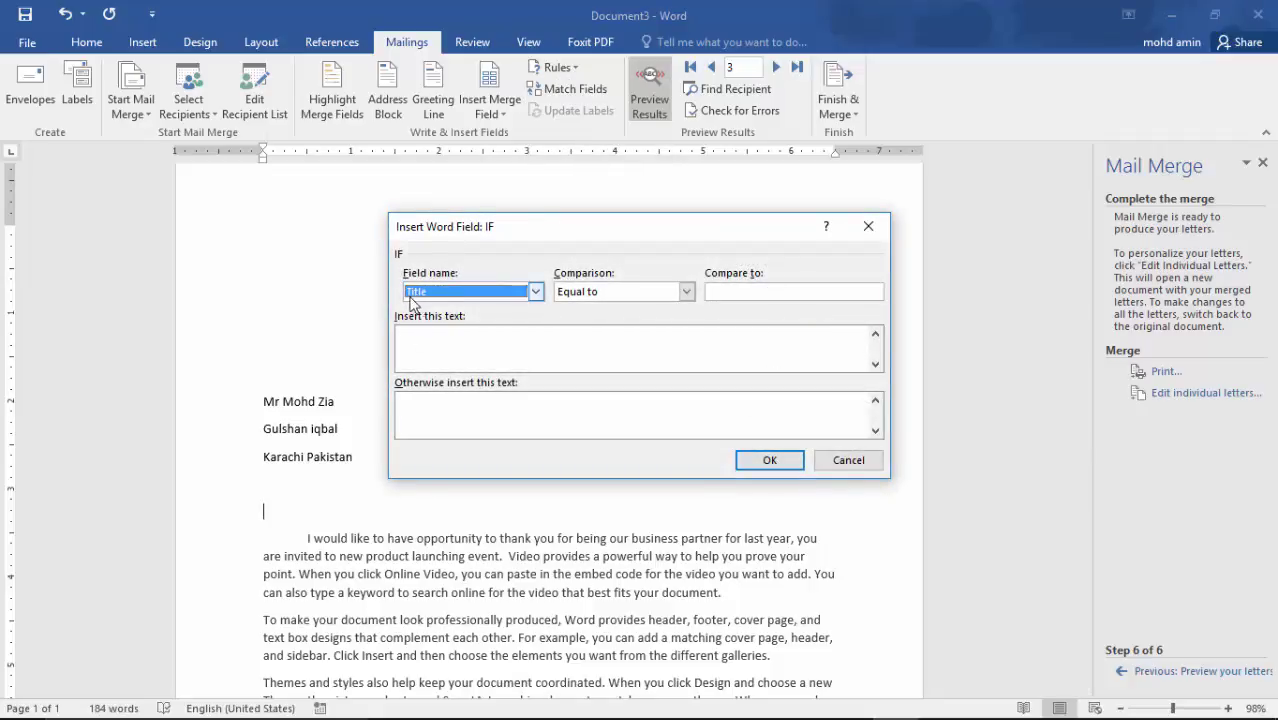
Step: Set the rule to Title Equal to Mr giving Dear Sir, otherwise Dear Madam, and insert it
{"action": "left_click", "coordinate": [686, 292]}
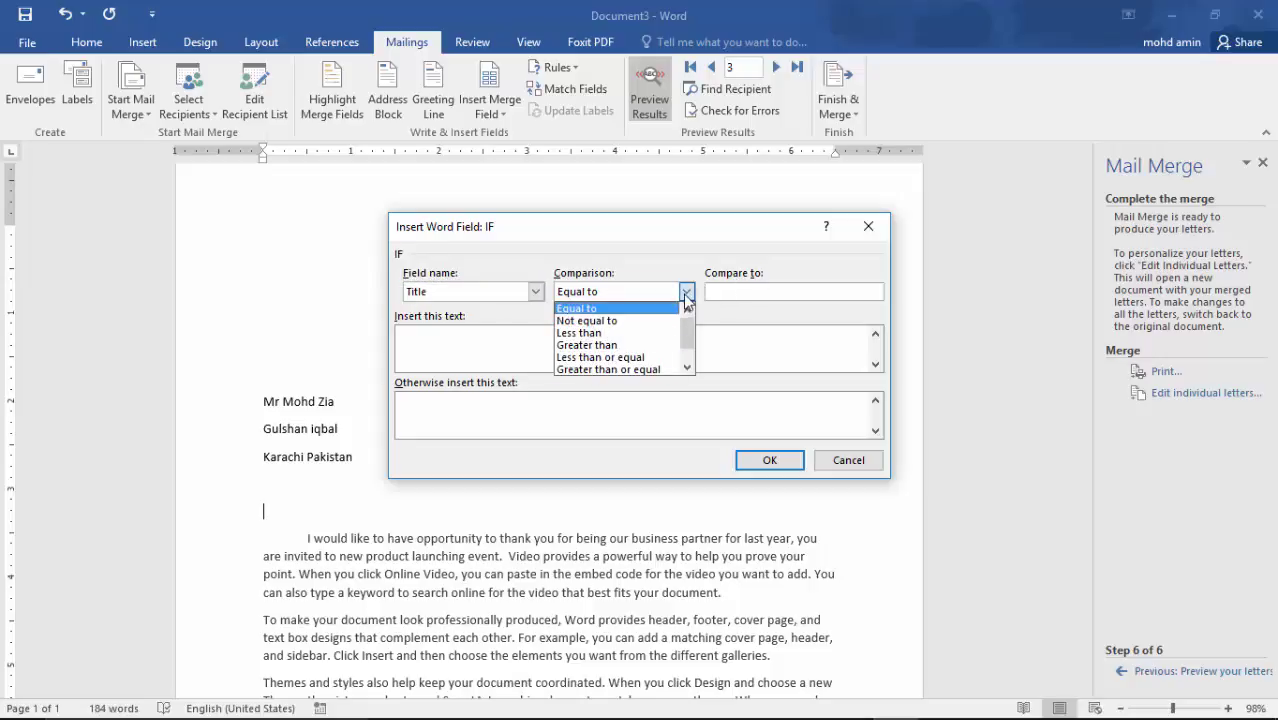
{"action": "left_click", "coordinate": [687, 300]}
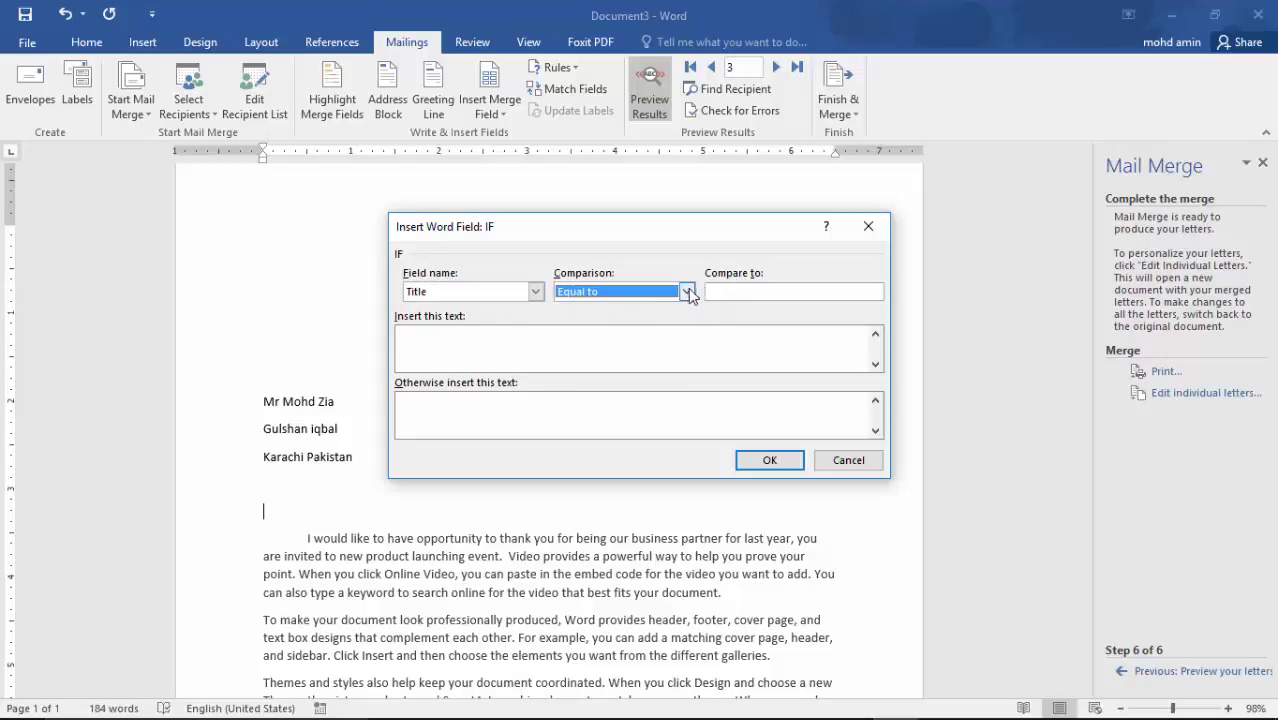
{"action": "left_click", "coordinate": [537, 292]}
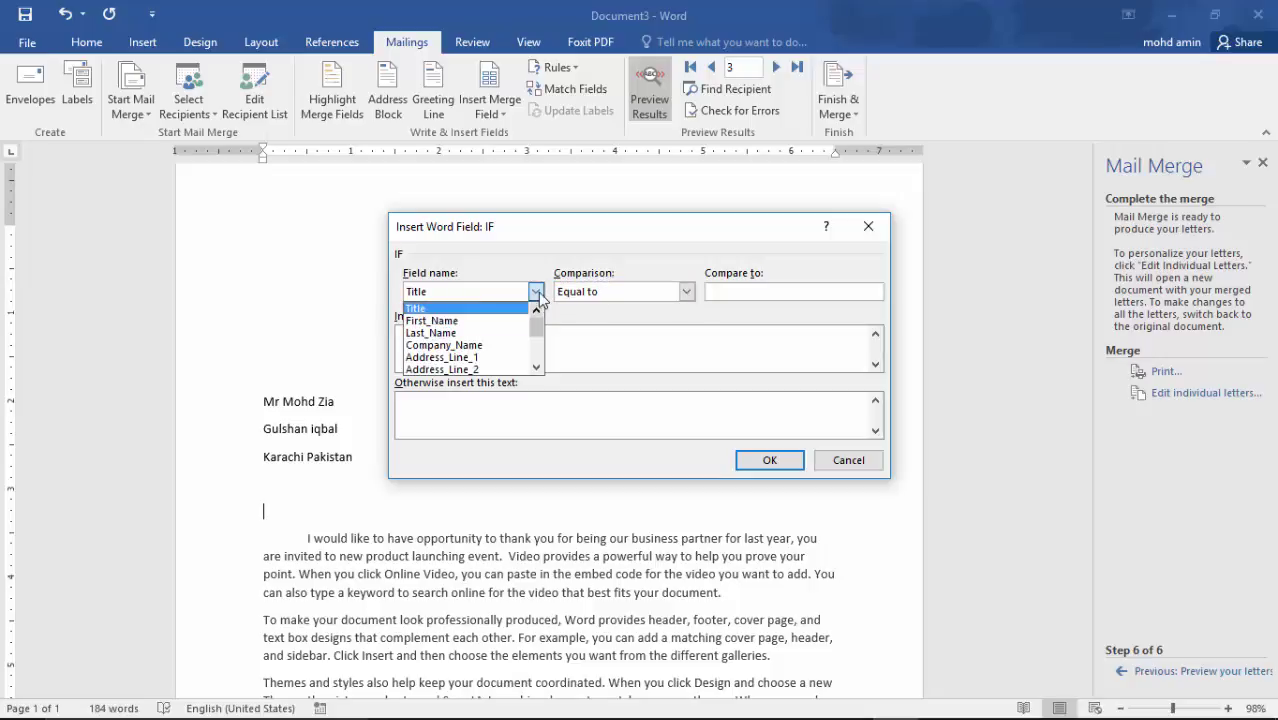
{"action": "left_click", "coordinate": [537, 293]}
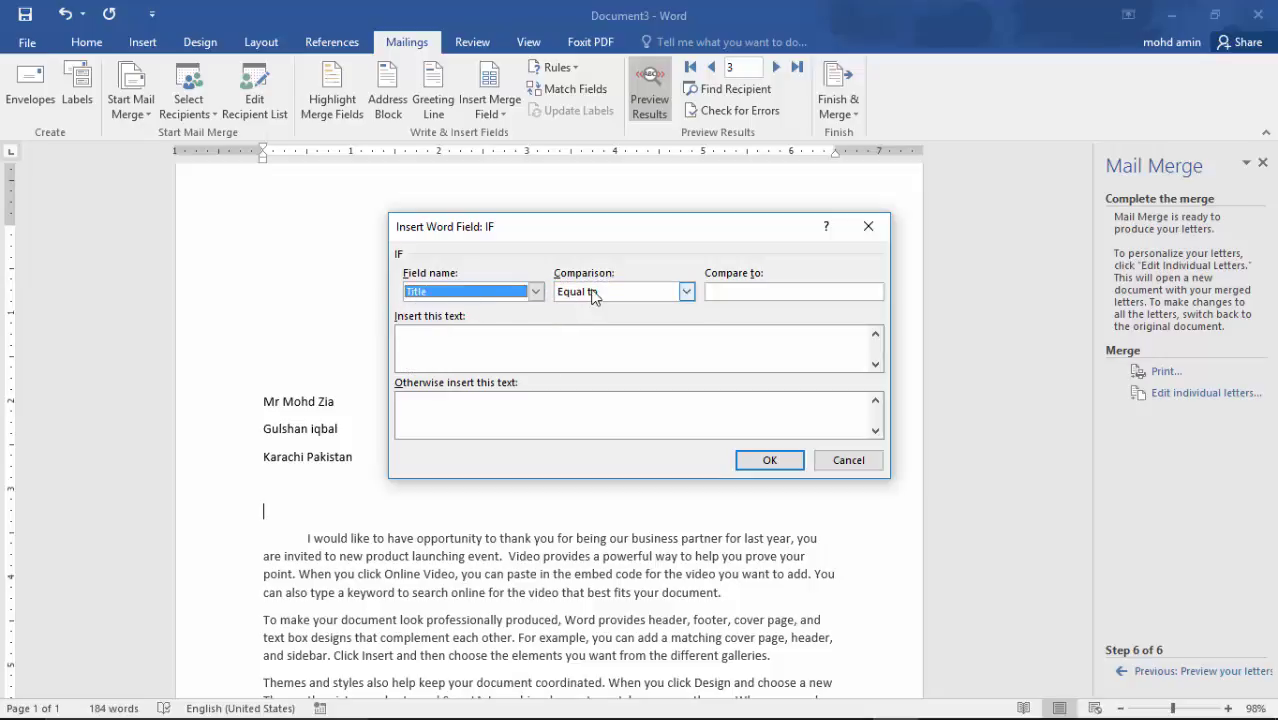
{"action": "left_click", "coordinate": [725, 288]}
{"action": "type", "text": "Mr"}
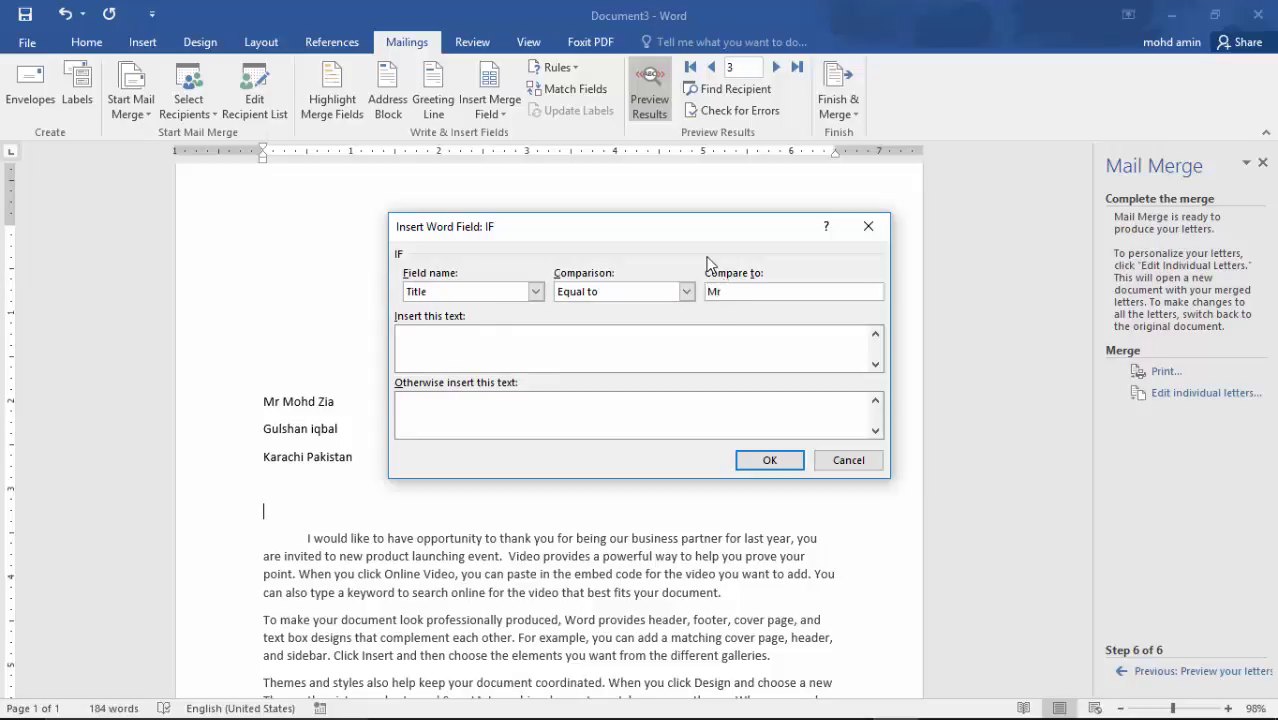
{"action": "left_click", "coordinate": [553, 348]}
{"action": "type", "text": "Dear Sir"}
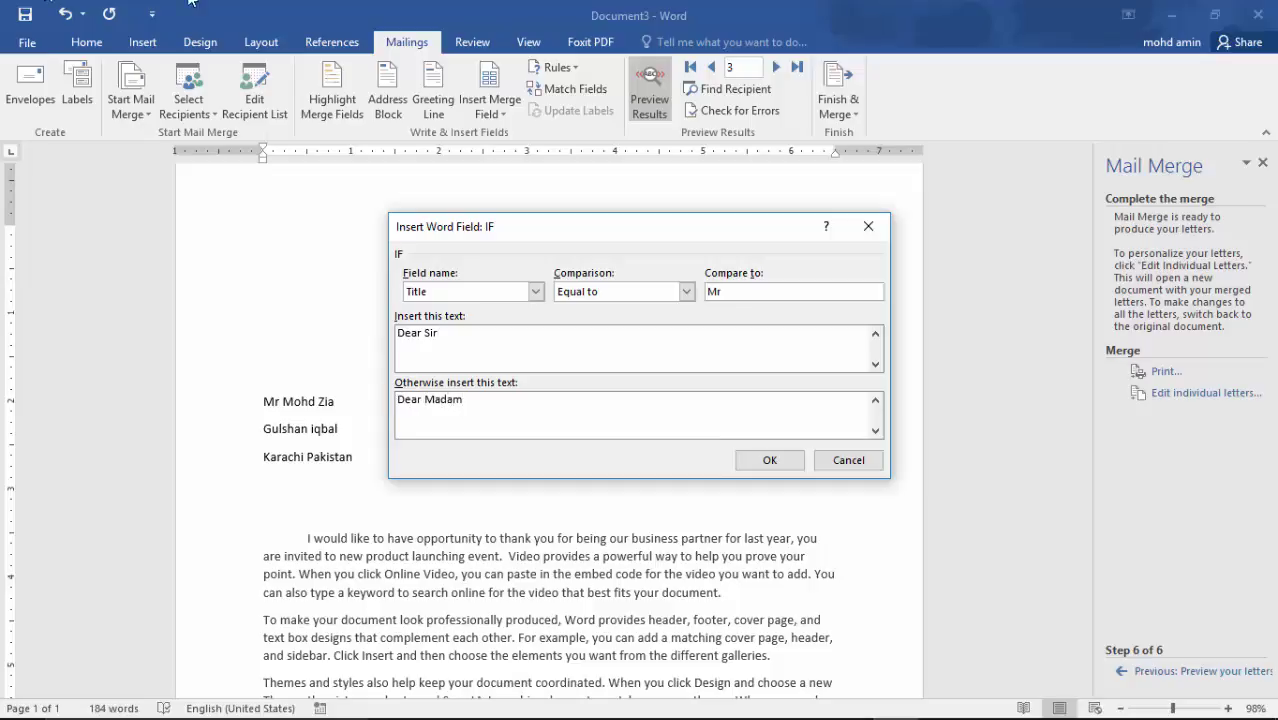
{"action": "left_click", "coordinate": [770, 462]}
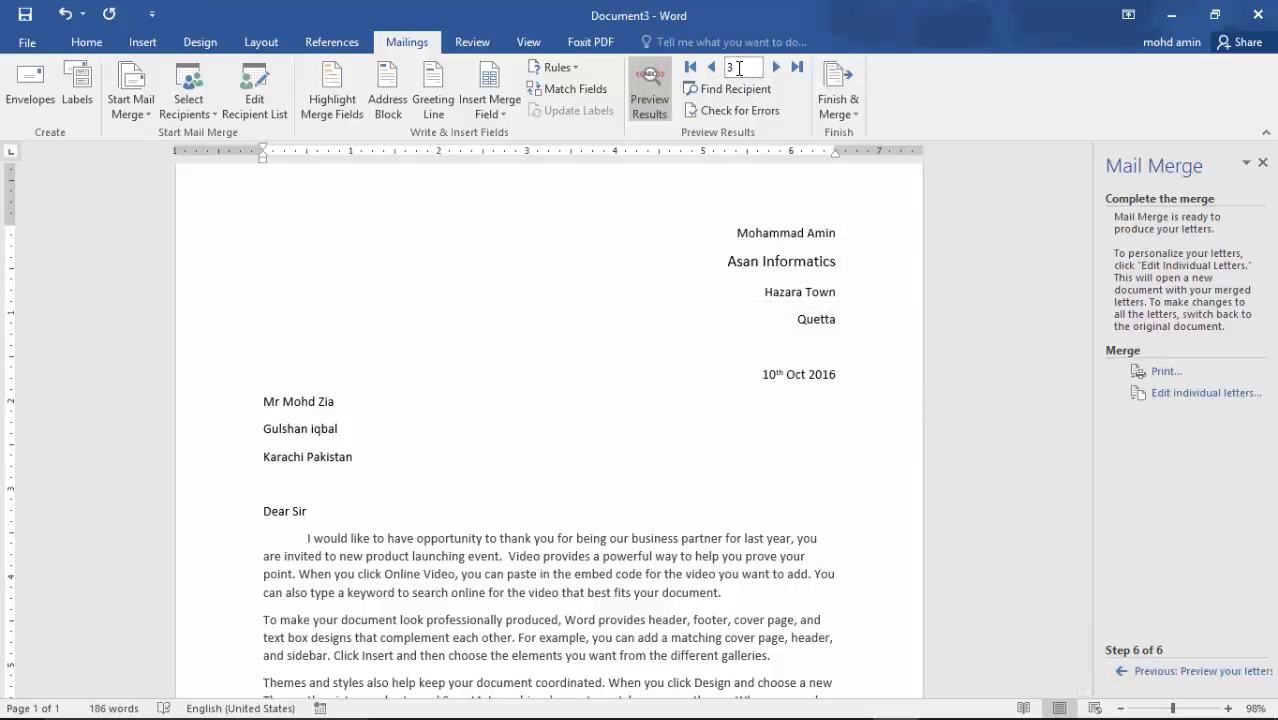
Step: Browse the recipient previews back to recipient 2, greeted Dear Madam
{"action": "left_click", "coordinate": [777, 68]}
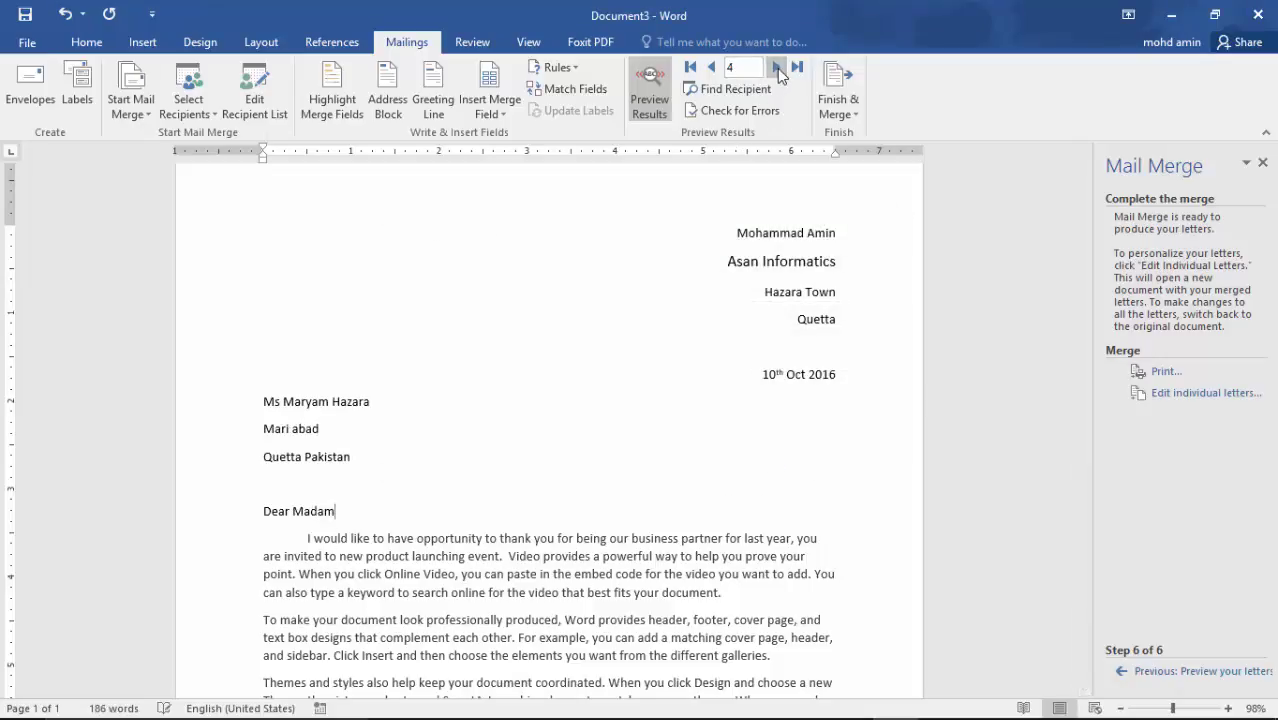
{"action": "left_click", "coordinate": [712, 68]}
{"action": "left_click", "coordinate": [712, 68]}
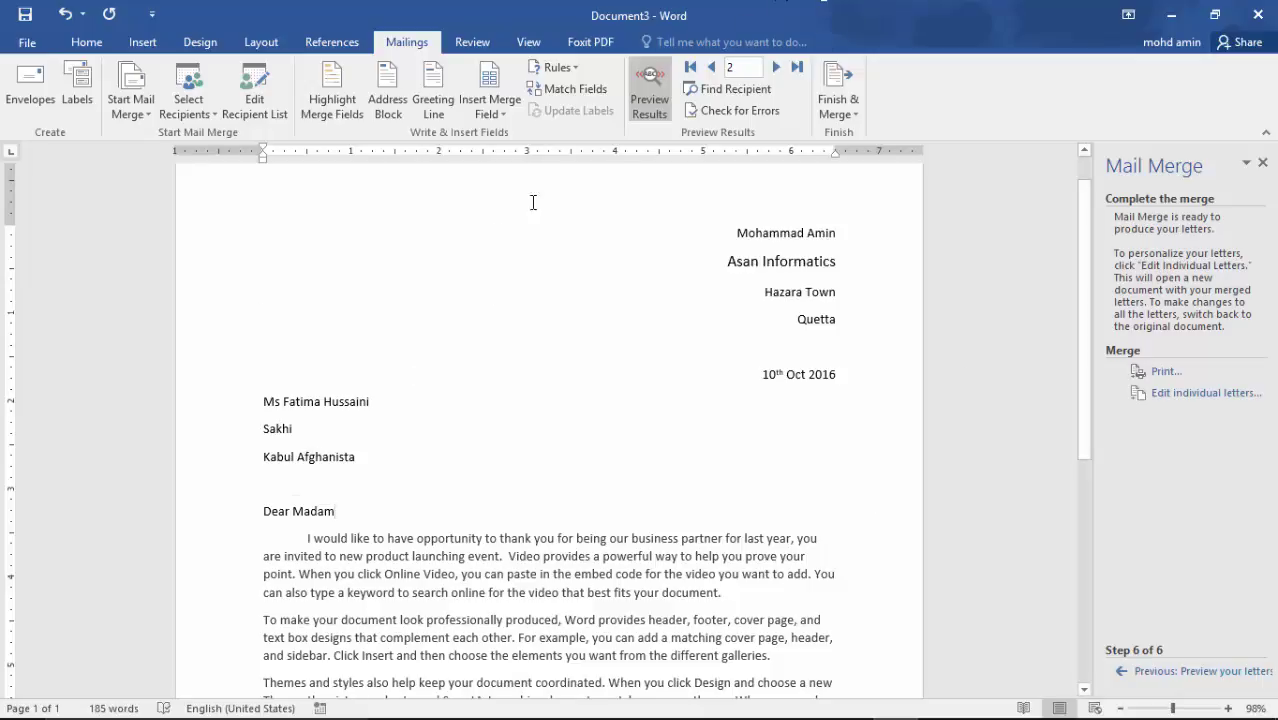
Step: Check Match Fields without changes, then turn Preview Results off to show field codes
{"action": "left_click", "coordinate": [577, 90]}
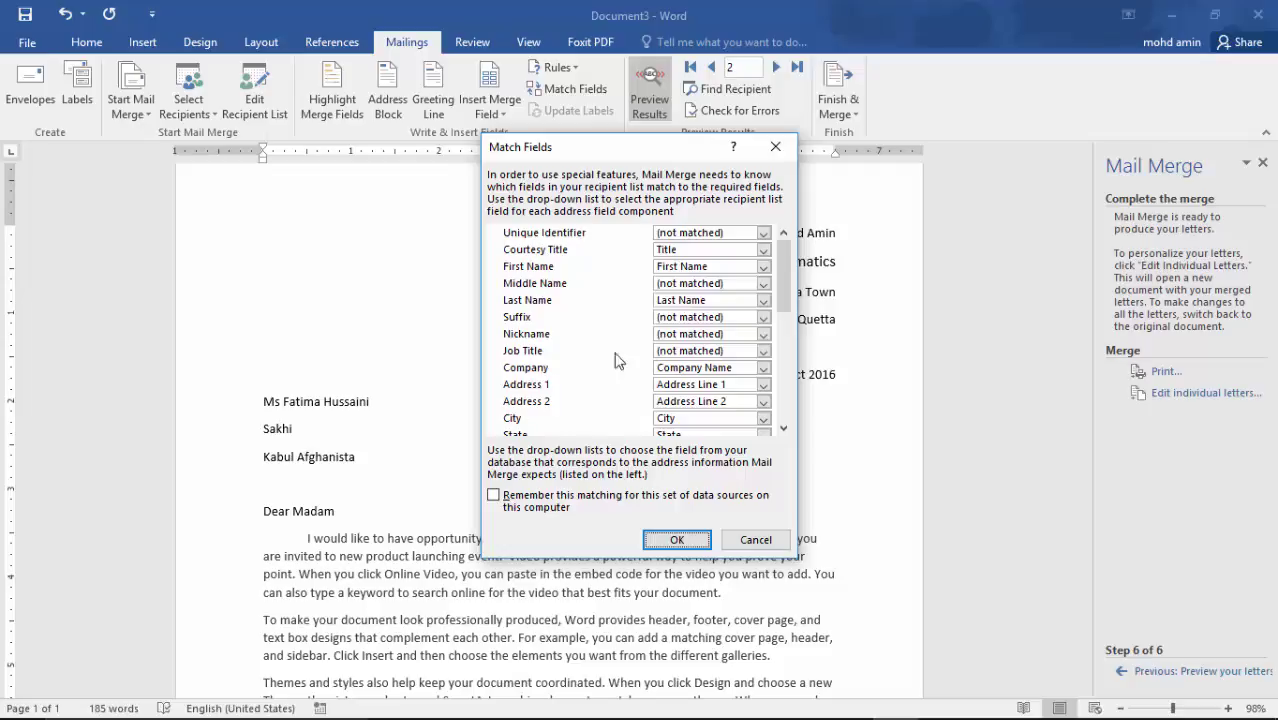
{"action": "left_click", "coordinate": [758, 540]}
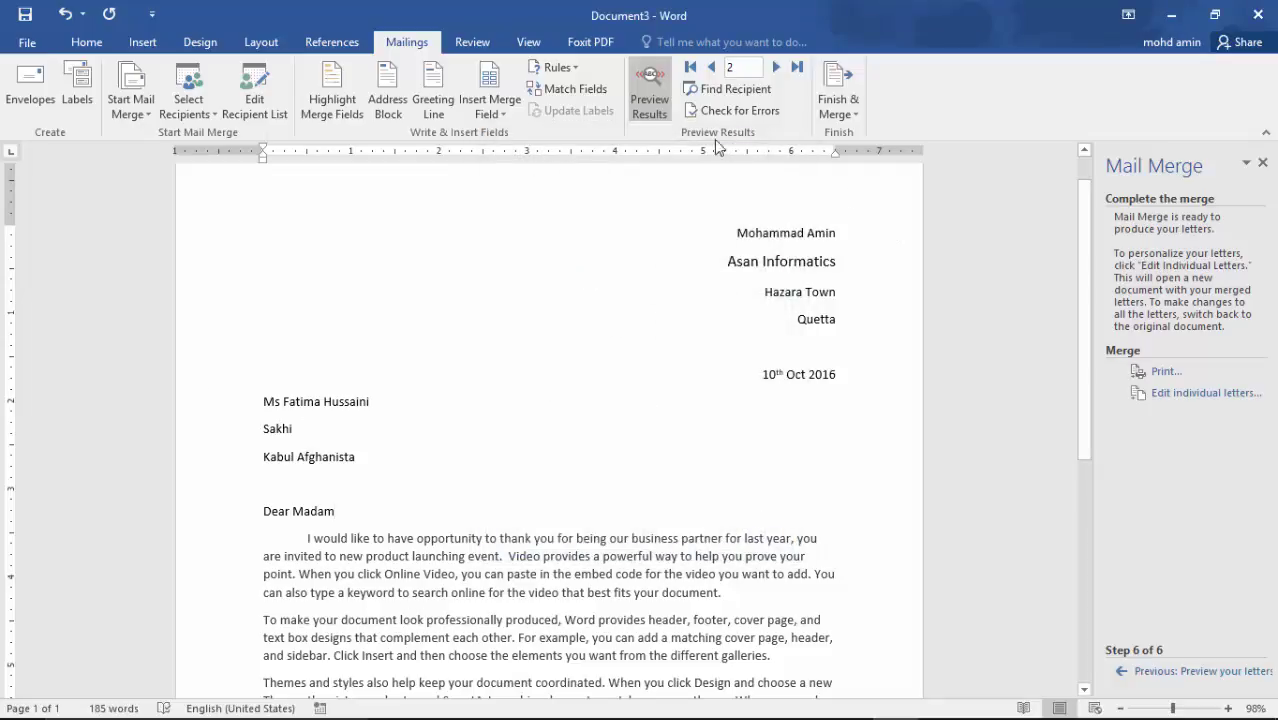
{"action": "left_click", "coordinate": [649, 83]}
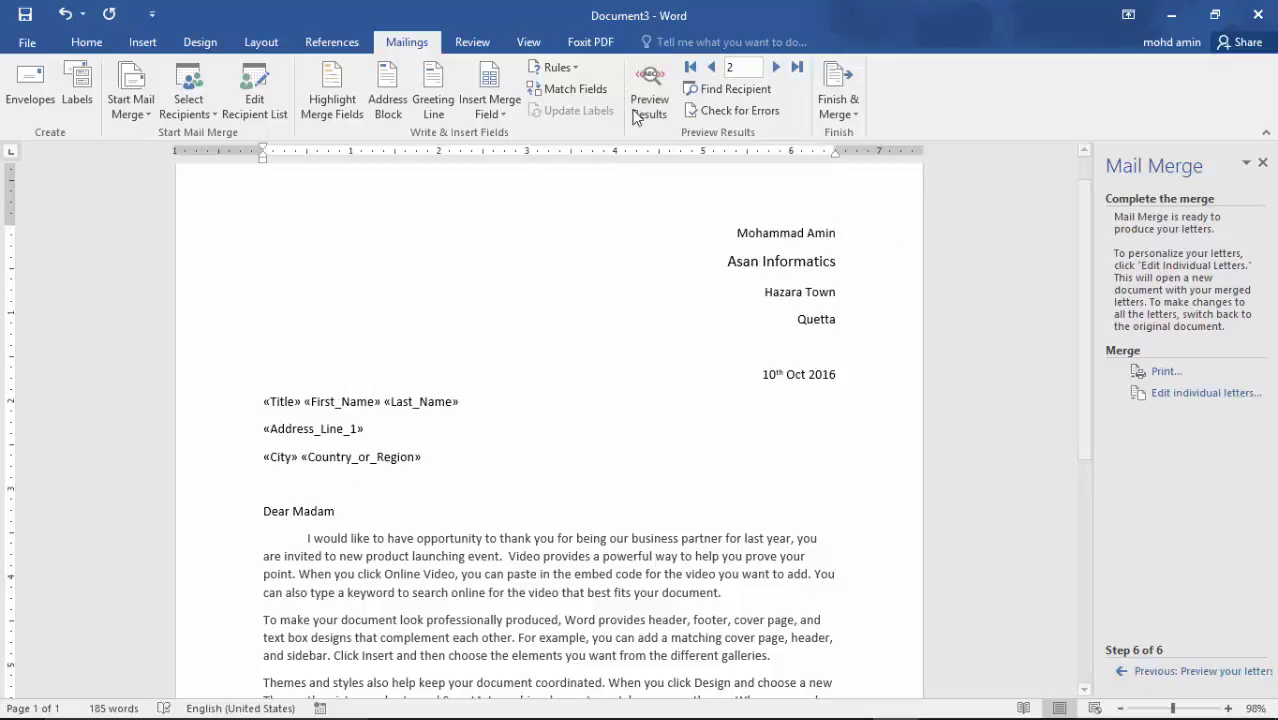
{"action": "left_click", "coordinate": [649, 85]}
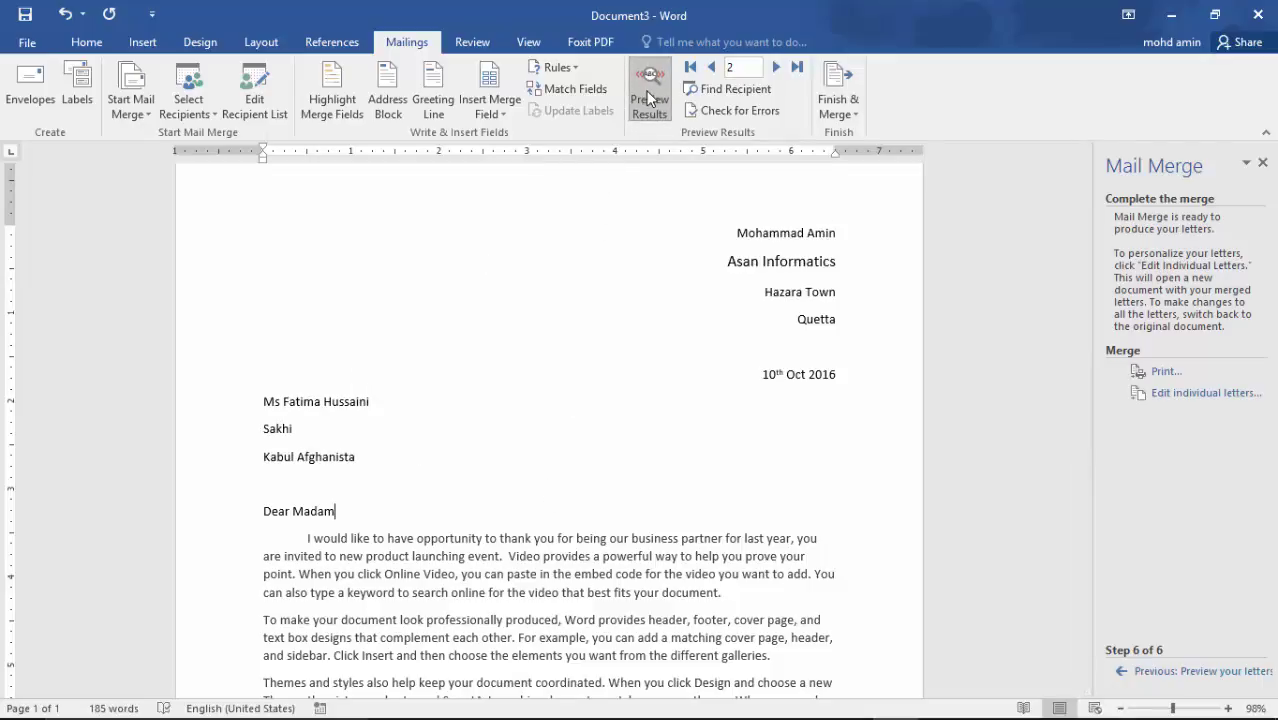
{"action": "left_click", "coordinate": [649, 80]}
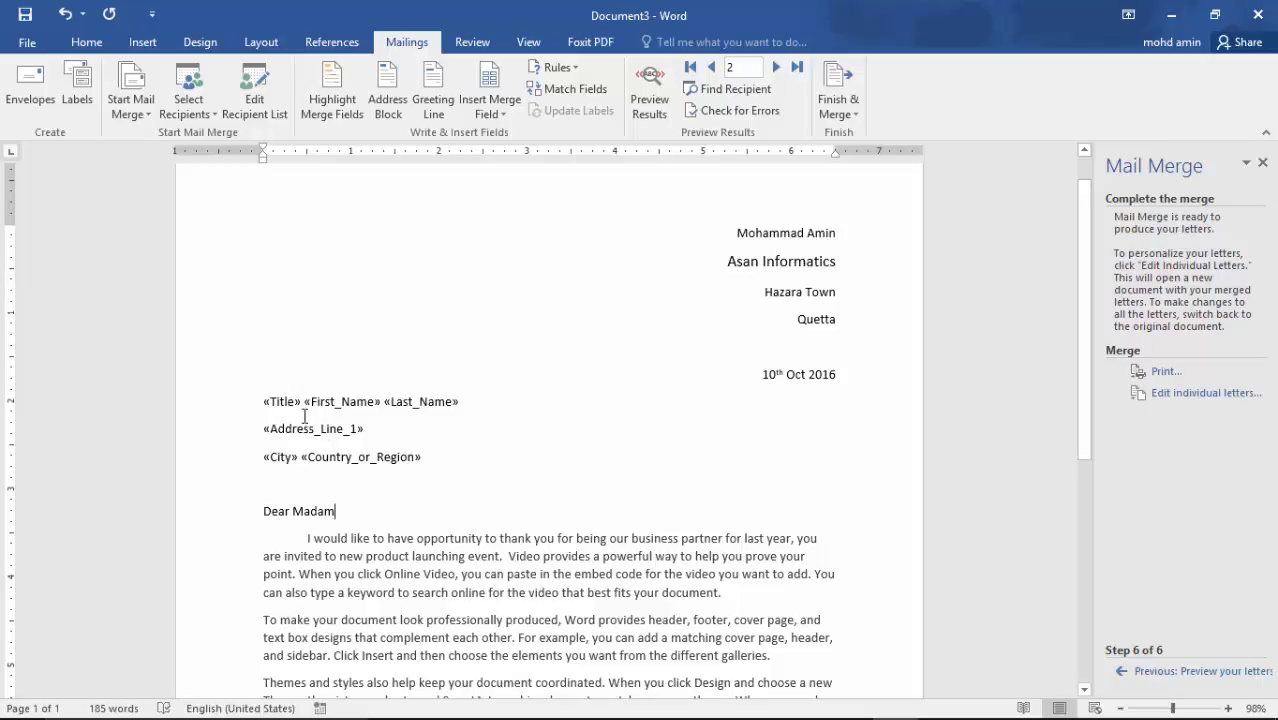
Step: Turn Preview Results back on and browse first to last recipient, ending on recipient 2
{"action": "left_click", "coordinate": [652, 82]}
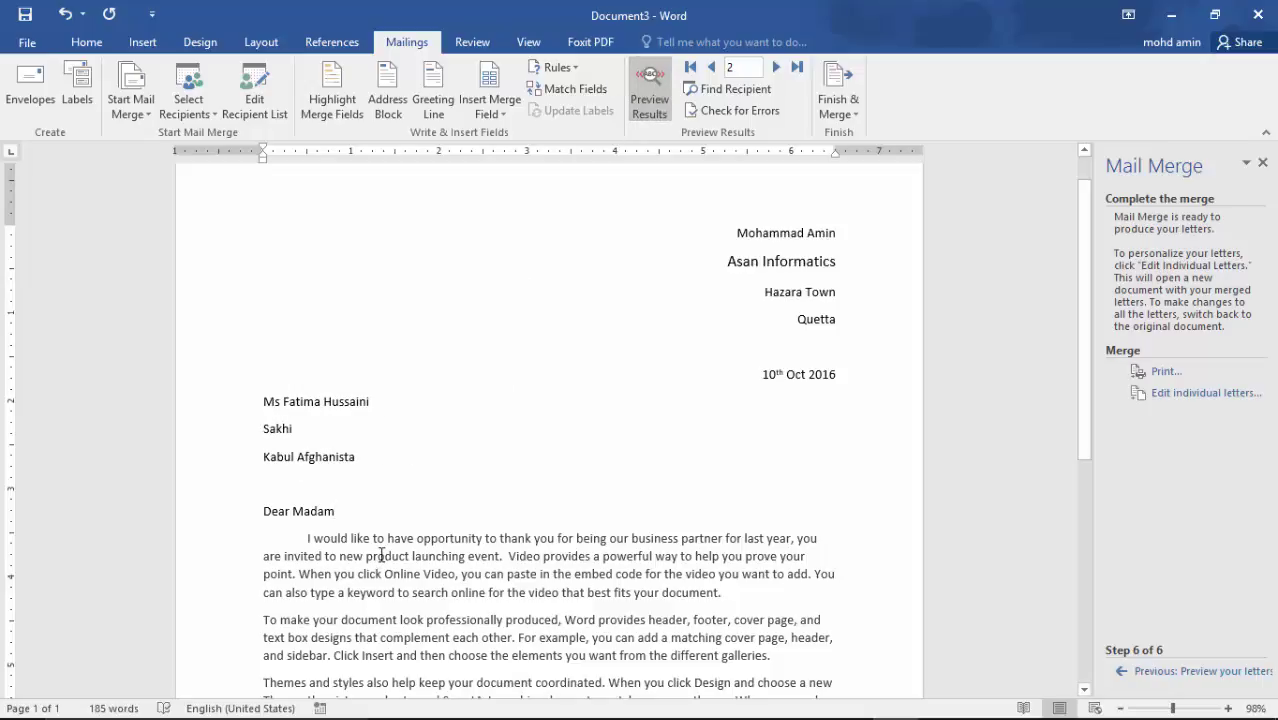
{"action": "scroll", "coordinate": [396, 530], "scroll_direction": "down", "scroll_amount": 2}
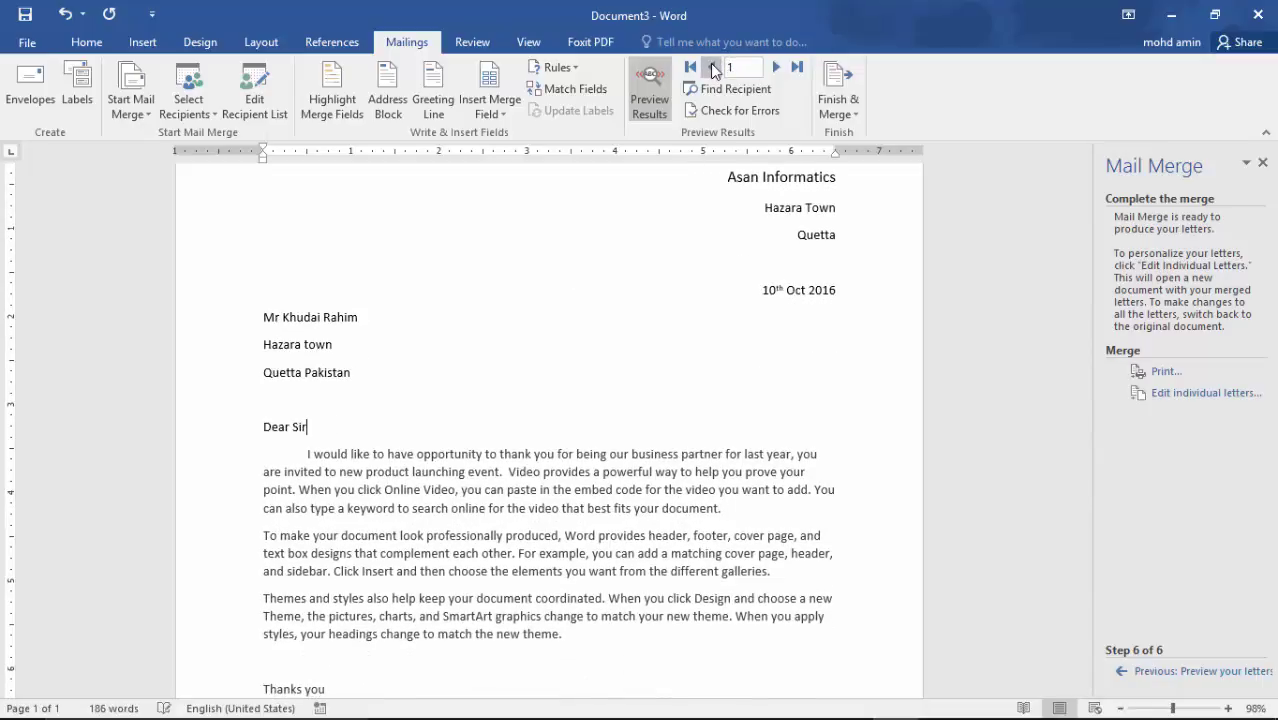
{"action": "left_click", "coordinate": [776, 67]}
{"action": "left_click", "coordinate": [797, 67]}
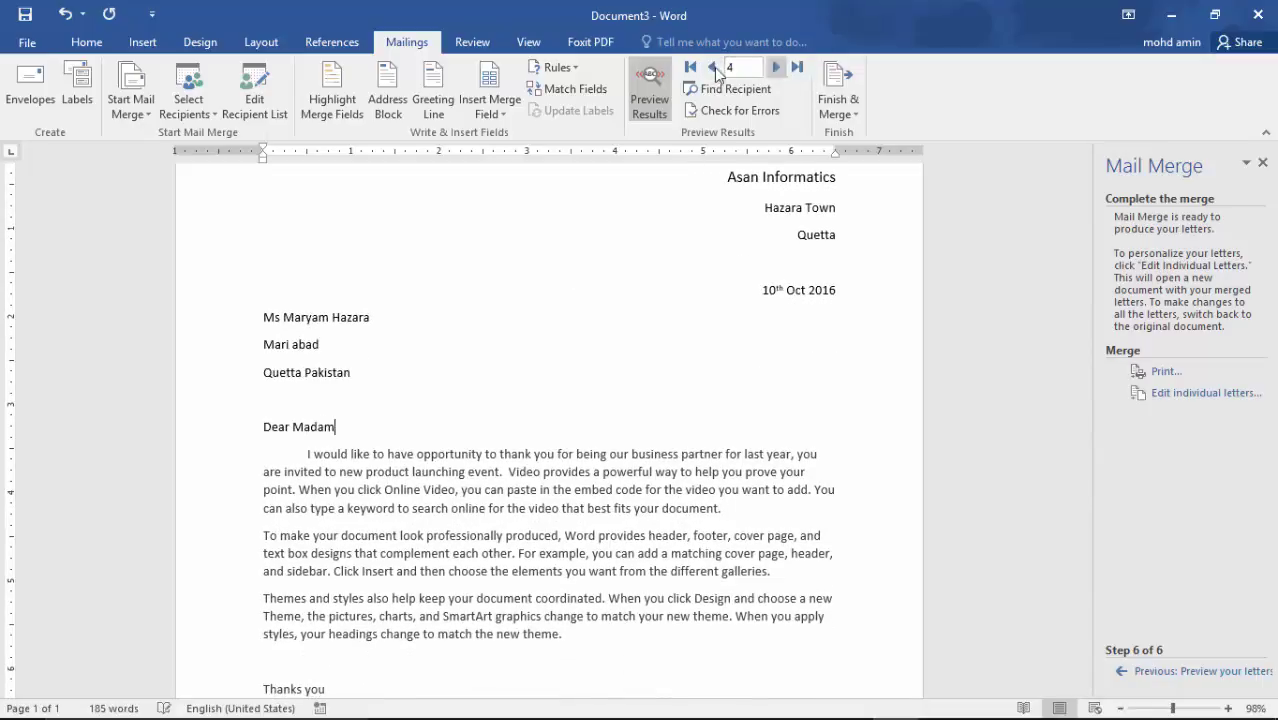
{"action": "left_click", "coordinate": [690, 67]}
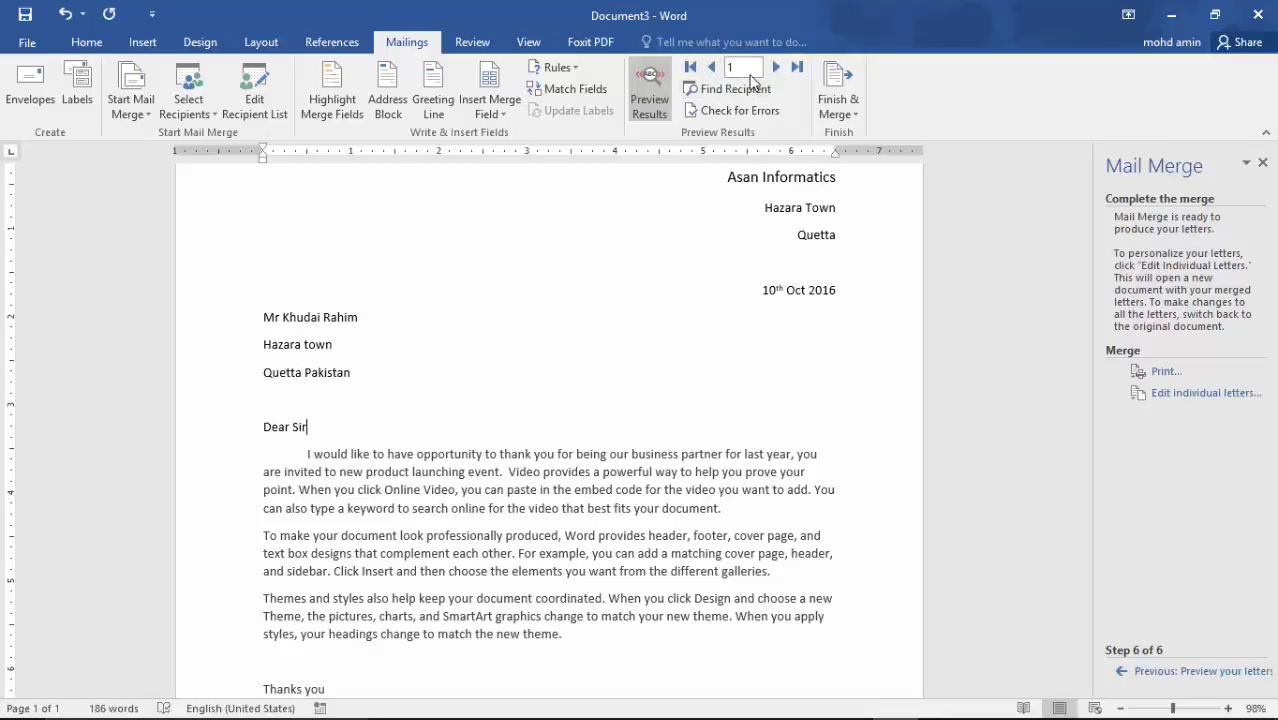
{"action": "left_click", "coordinate": [776, 67]}
{"action": "left_click", "coordinate": [776, 67]}
{"action": "left_click", "coordinate": [776, 67]}
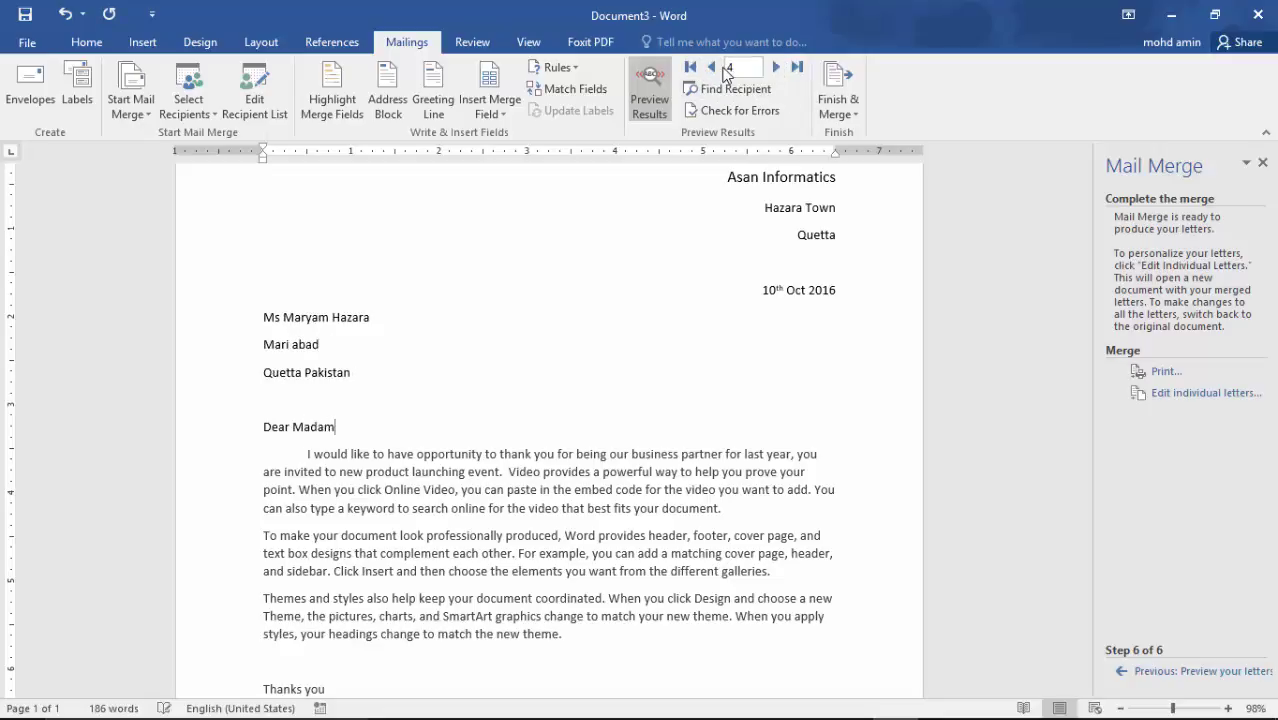
{"action": "left_click", "coordinate": [711, 67]}
{"action": "left_click", "coordinate": [711, 67]}
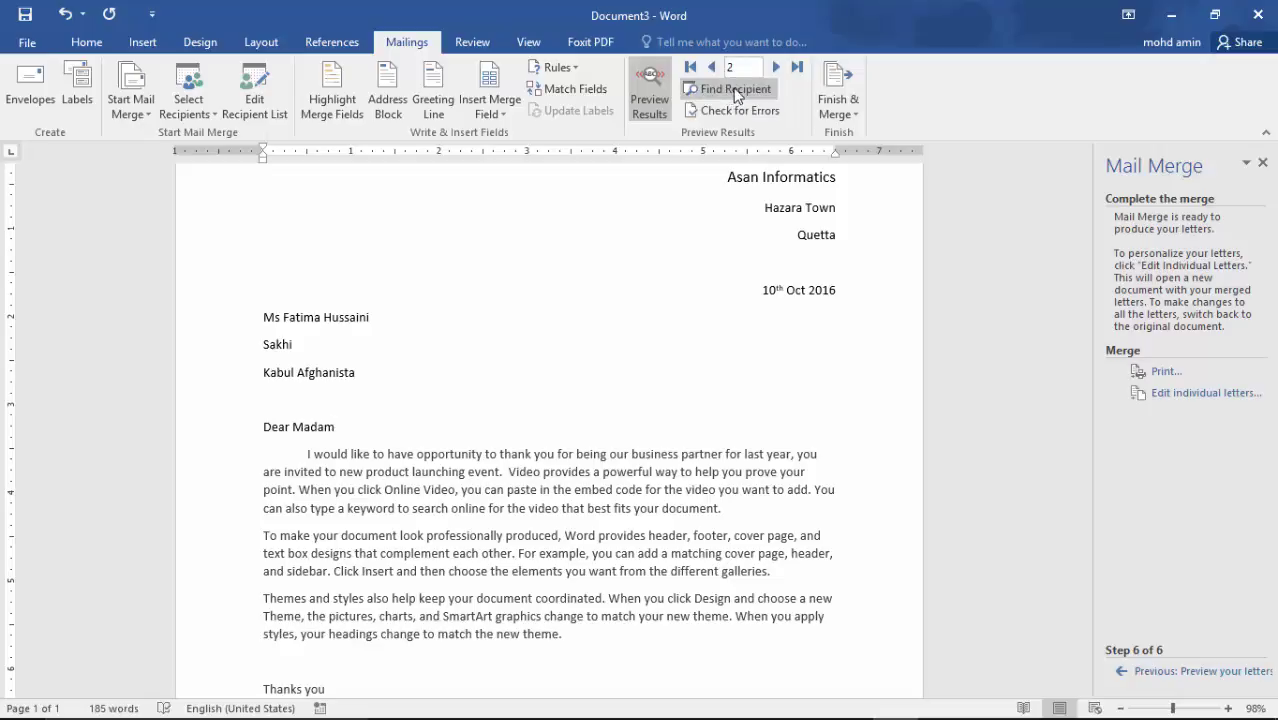
Step: Search for a recipient by name to preview recipient 3's letter, then close the search
{"action": "left_click", "coordinate": [735, 89]}
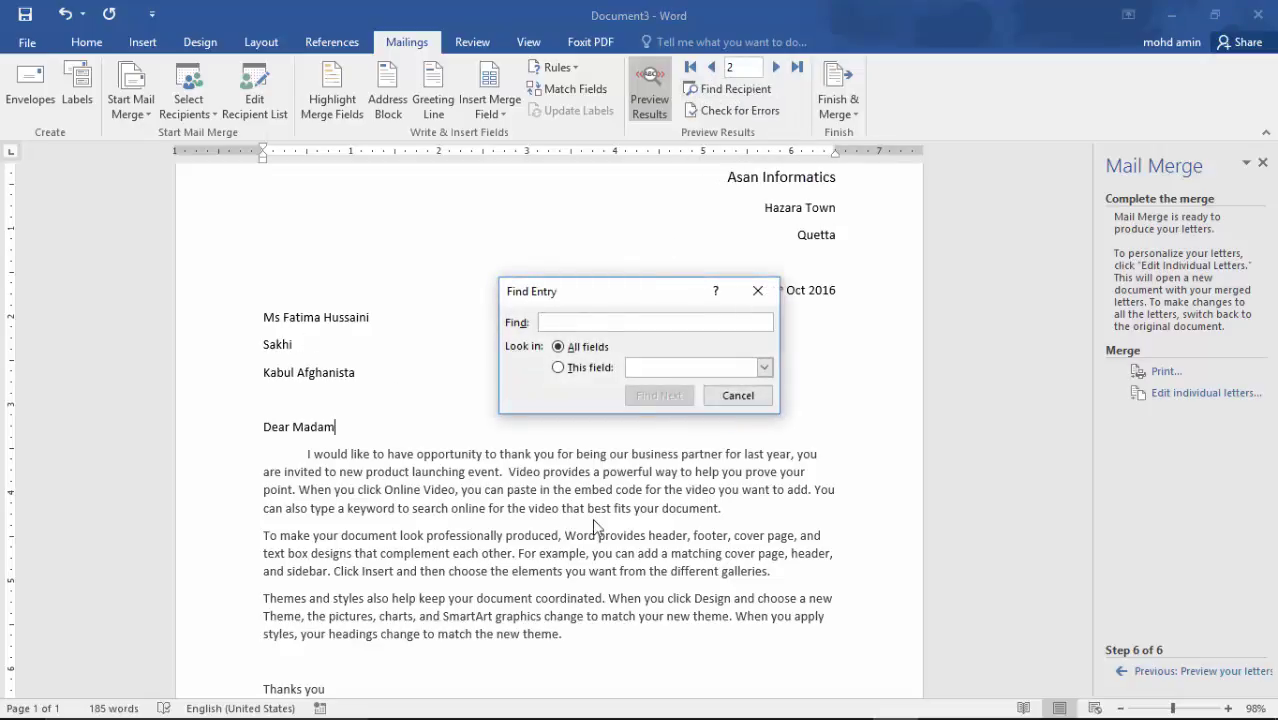
{"action": "type", "text": "zia"}
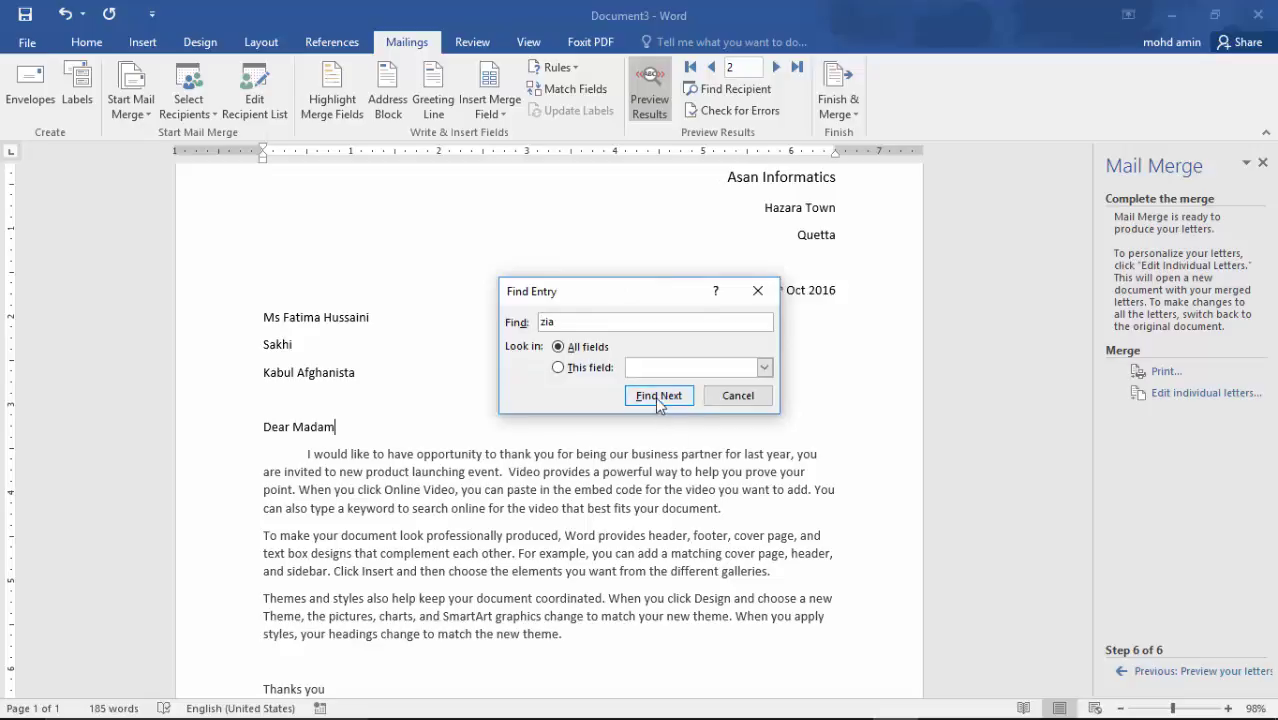
{"action": "left_click", "coordinate": [659, 396]}
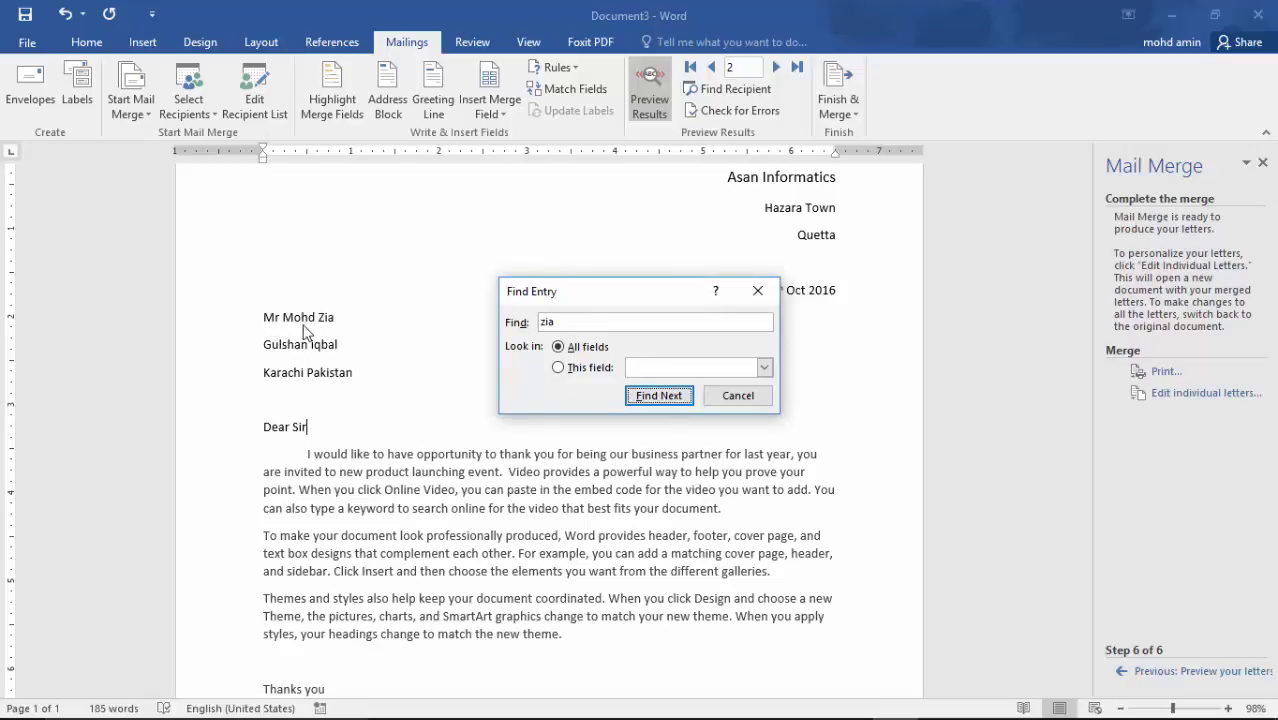
{"action": "left_click", "coordinate": [737, 395]}
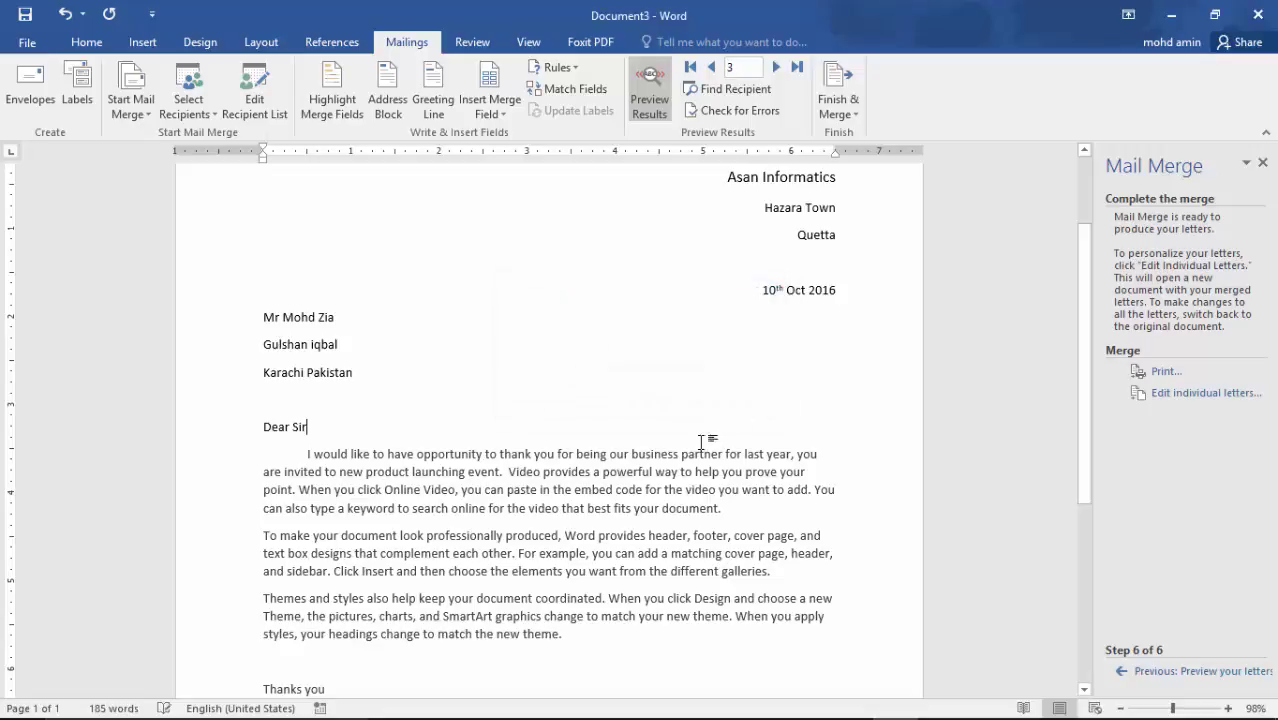
Step: Complete the merge with error reporting into Letters1, review its four pages, and close it
{"action": "left_click", "coordinate": [731, 114]}
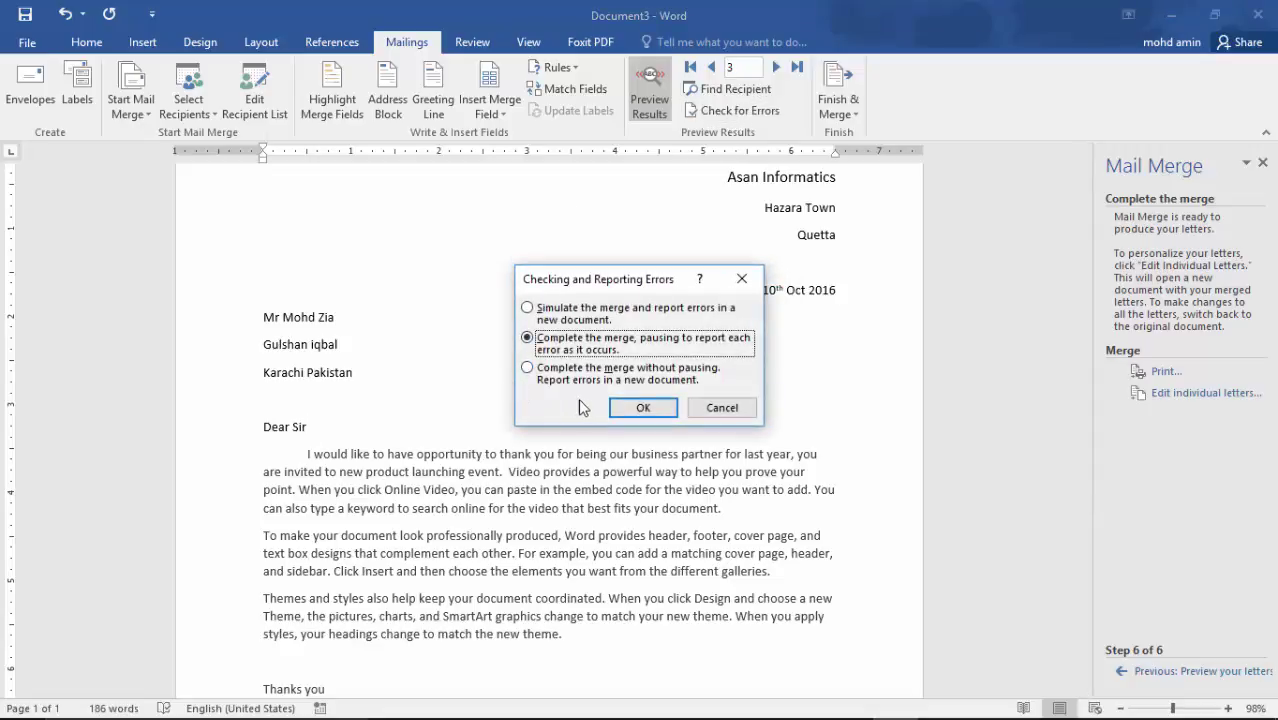
{"action": "left_click", "coordinate": [643, 407]}
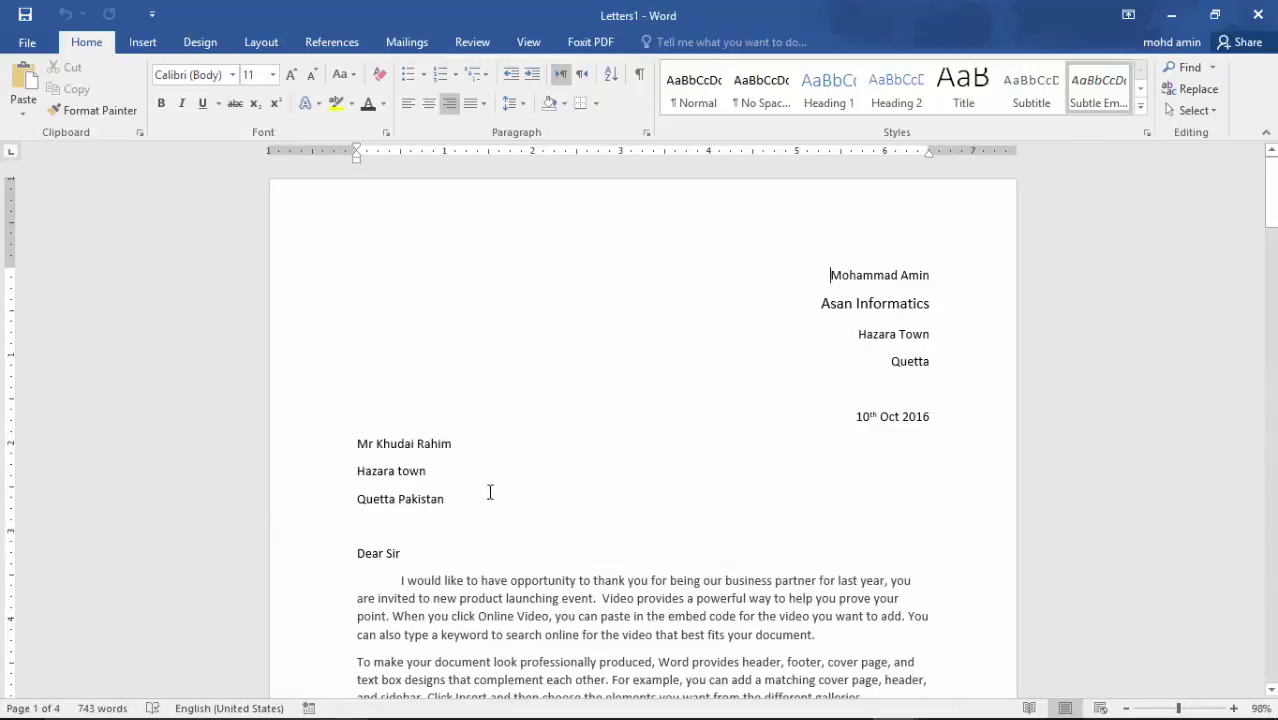
{"action": "scroll", "coordinate": [490, 492], "scroll_direction": "down", "scroll_amount": 4}
{"action": "scroll", "coordinate": [530, 560], "scroll_direction": "down", "scroll_amount": 6}
{"action": "scroll", "coordinate": [540, 570], "scroll_direction": "down", "scroll_amount": 4}
{"action": "scroll", "coordinate": [483, 541], "scroll_direction": "down", "scroll_amount": 3}
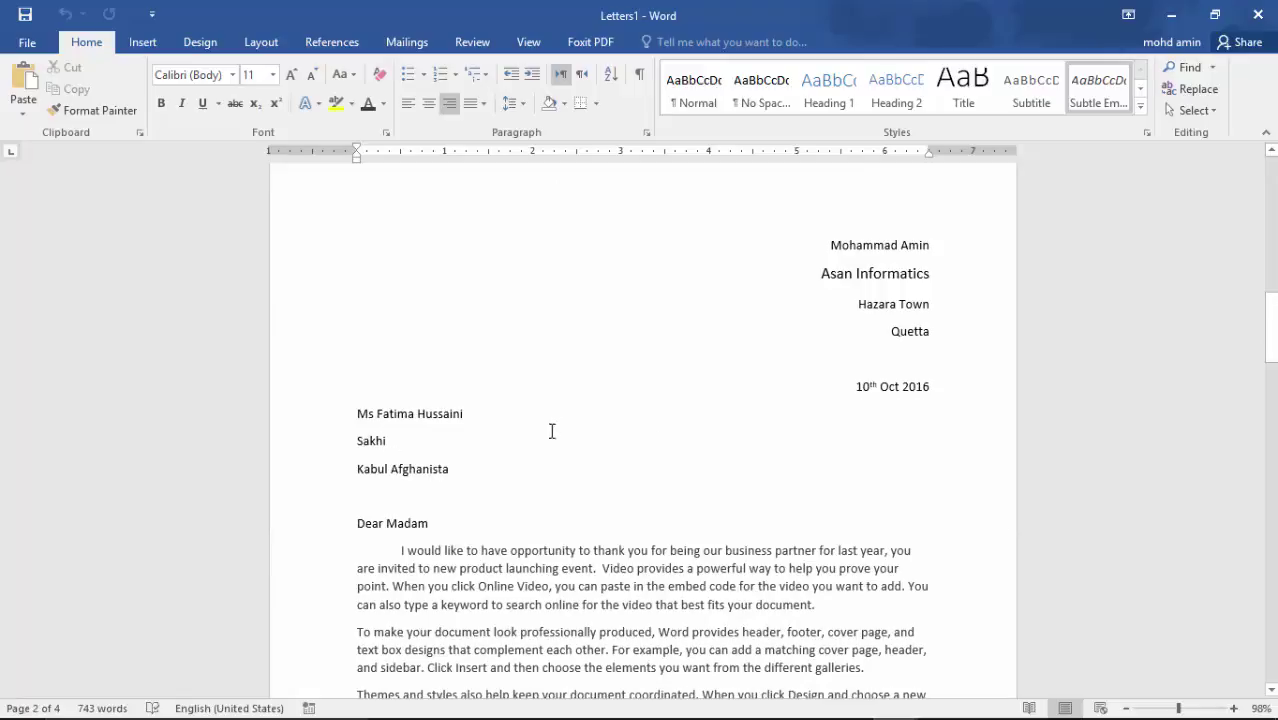
{"action": "scroll", "coordinate": [450, 450], "scroll_direction": "down", "scroll_amount": 3}
{"action": "scroll", "coordinate": [495, 500], "scroll_direction": "down", "scroll_amount": 7}
{"action": "scroll", "coordinate": [491, 508], "scroll_direction": "down", "scroll_amount": 5}
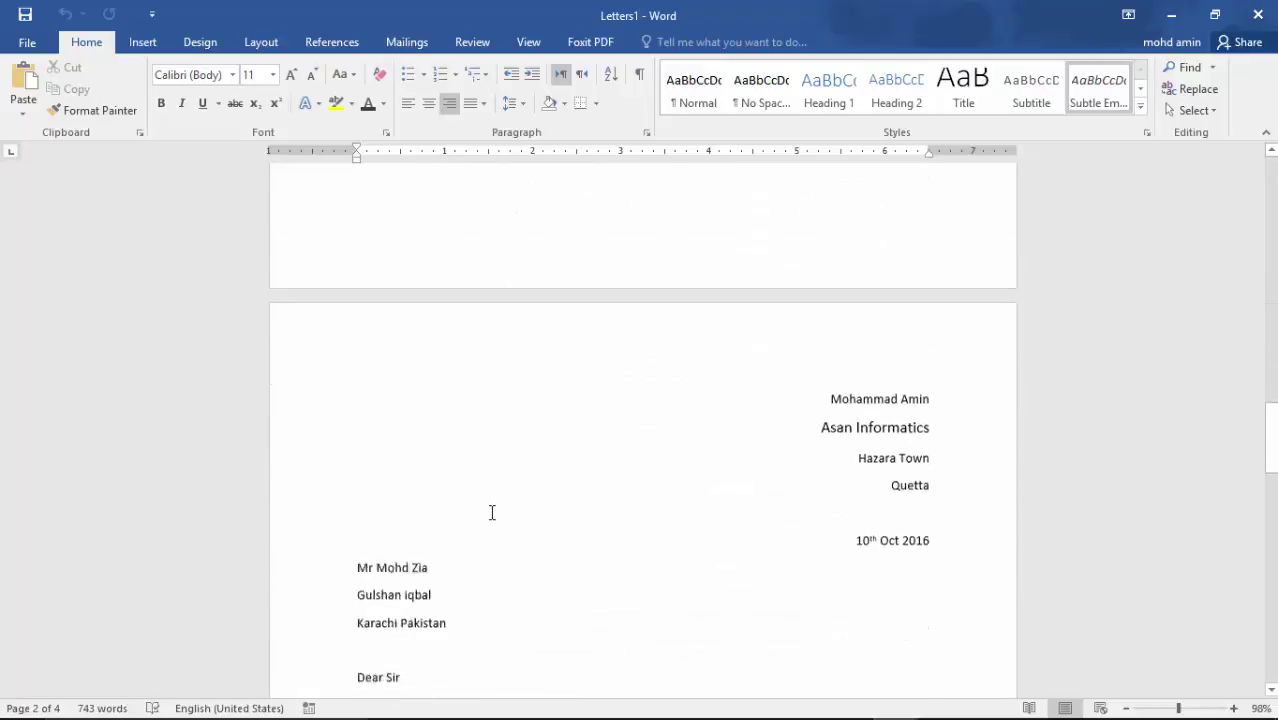
{"action": "scroll", "coordinate": [440, 495], "scroll_direction": "down", "scroll_amount": 3}
{"action": "scroll", "coordinate": [620, 500], "scroll_direction": "down", "scroll_amount": 3}
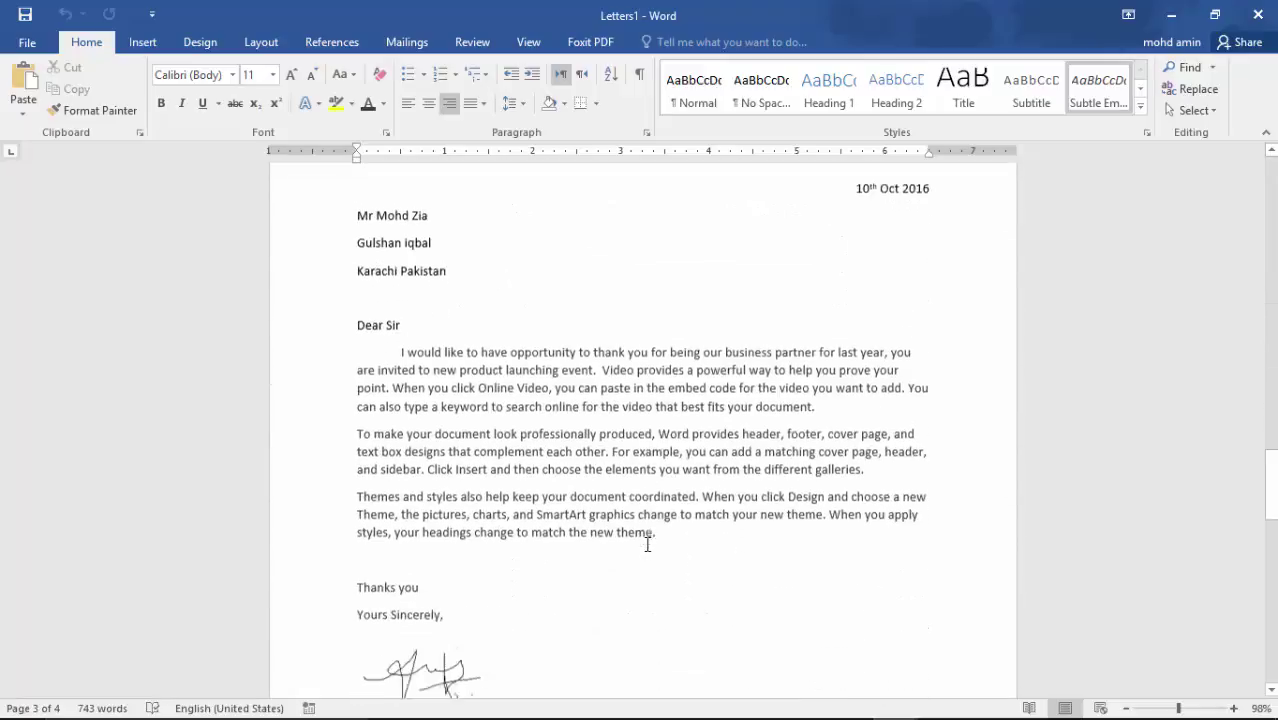
{"action": "scroll", "coordinate": [640, 540], "scroll_direction": "down", "scroll_amount": 7}
{"action": "scroll", "coordinate": [628, 534], "scroll_direction": "down", "scroll_amount": 3}
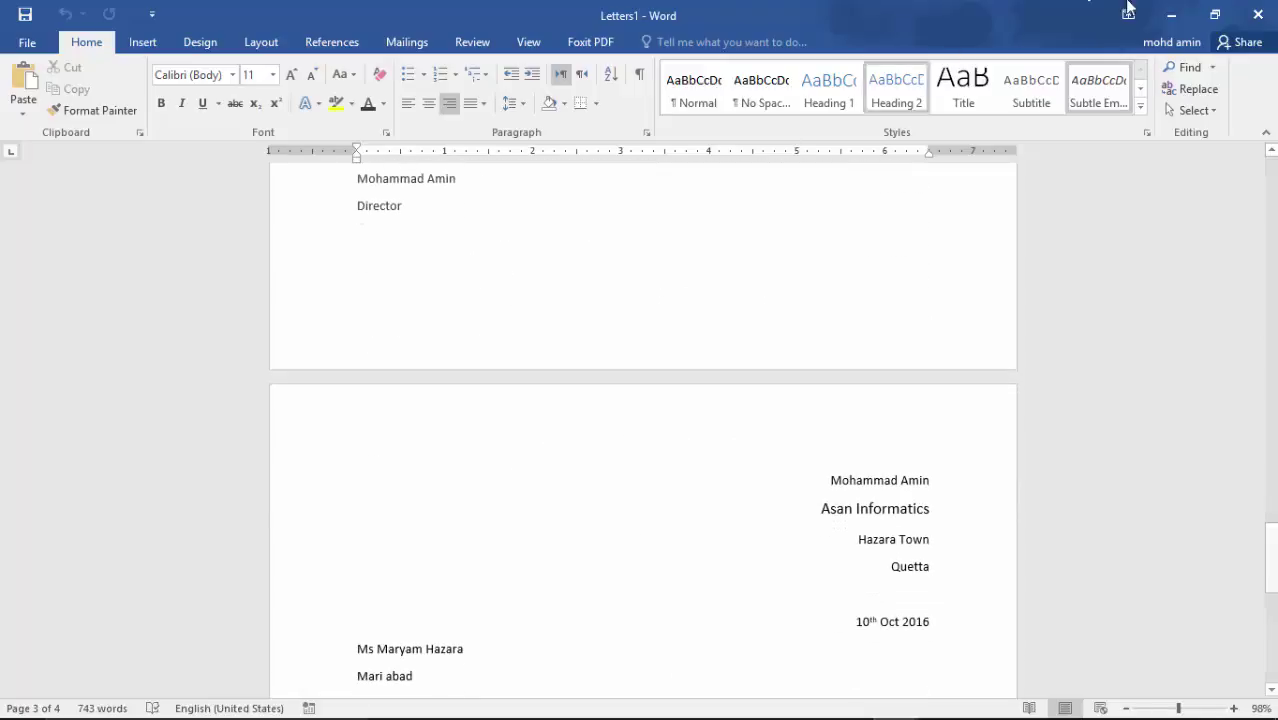
{"action": "left_click", "coordinate": [1248, 15]}
Step: Discard Letters1, merge all records into Letters2 via Edit Individual Documents, then close it unsaved
{"action": "left_click", "coordinate": [627, 409]}
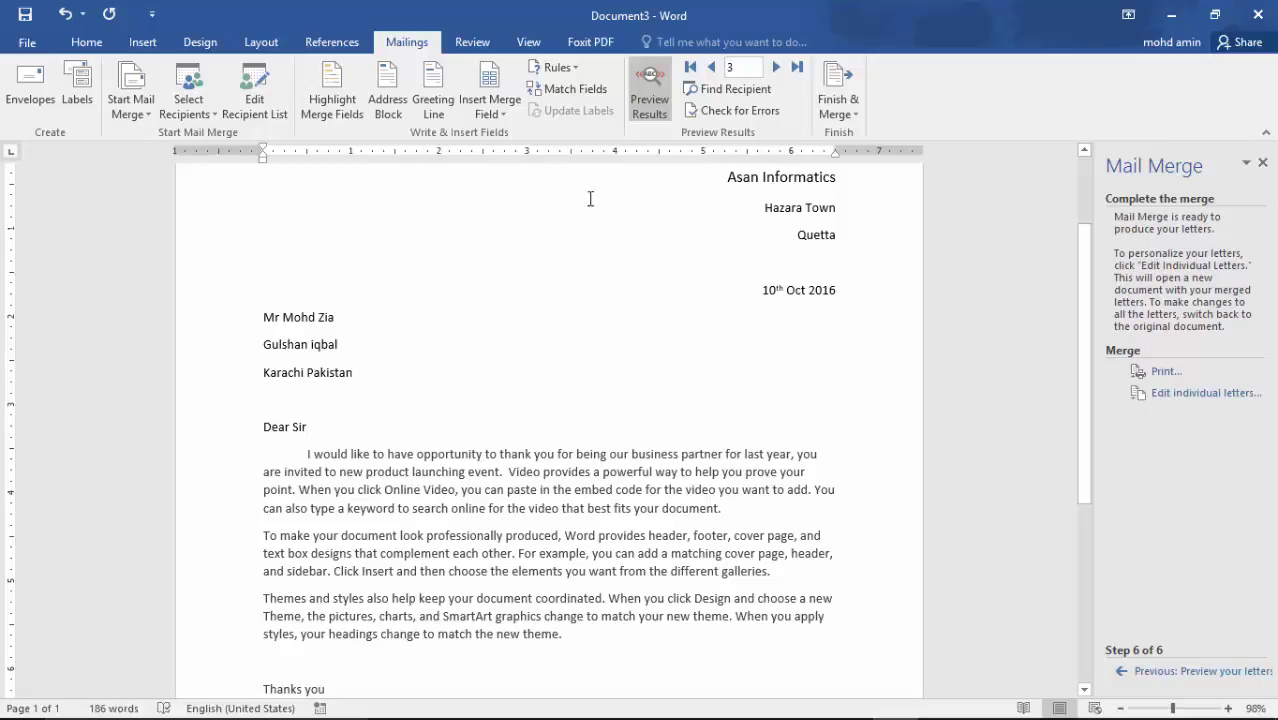
{"action": "left_click", "coordinate": [851, 100]}
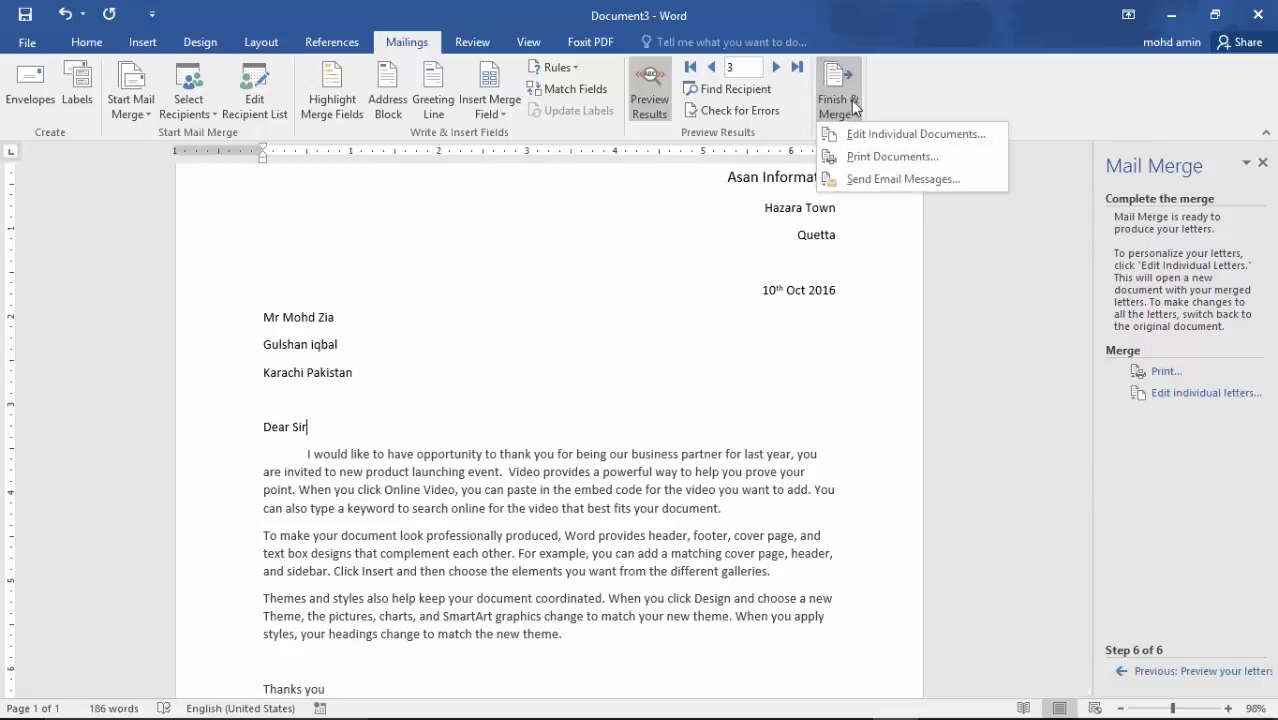
{"action": "left_click", "coordinate": [888, 136]}
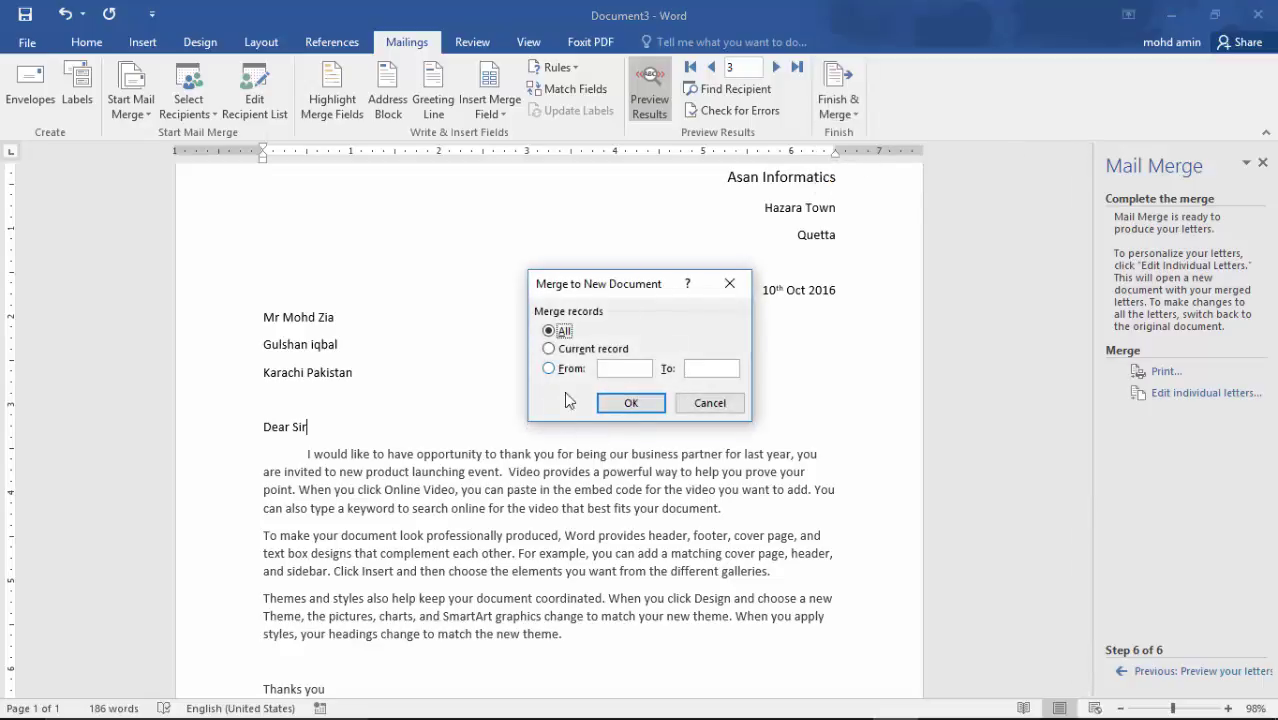
{"action": "left_click", "coordinate": [631, 404]}
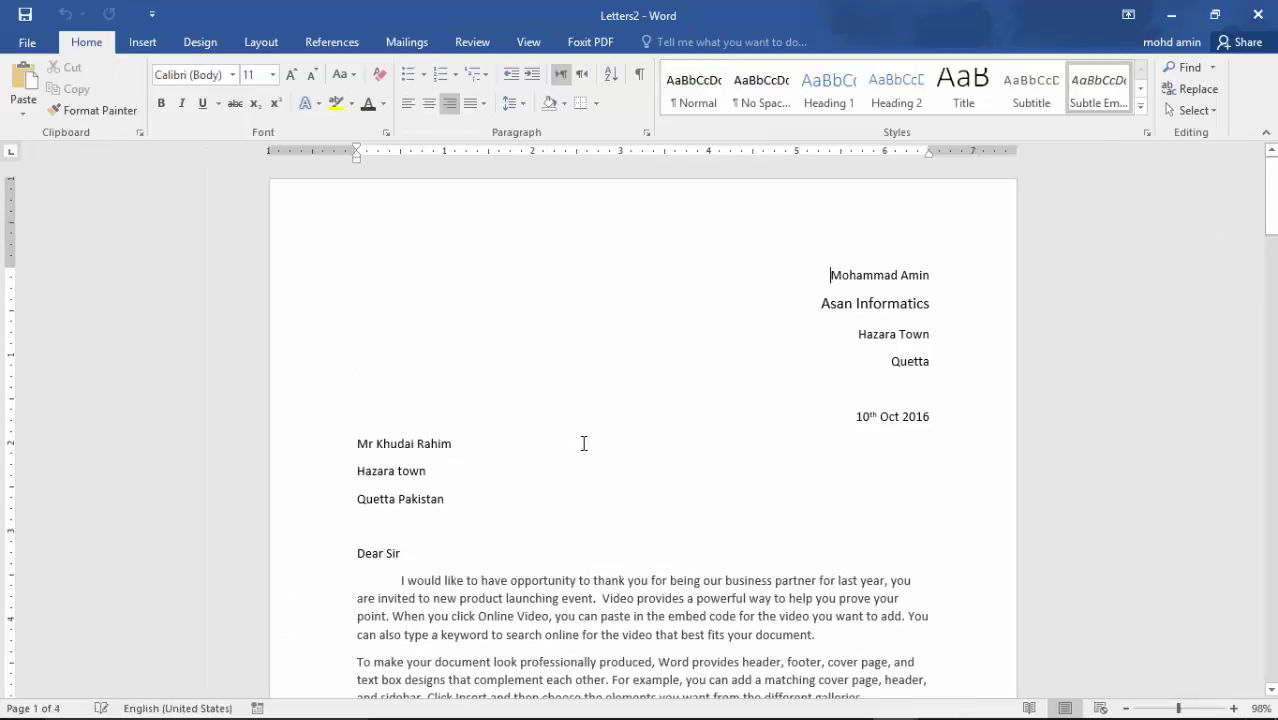
{"action": "scroll", "coordinate": [584, 450], "scroll_direction": "down", "scroll_amount": 8}
{"action": "scroll", "coordinate": [582, 462], "scroll_direction": "down", "scroll_amount": 8}
{"action": "scroll", "coordinate": [584, 466], "scroll_direction": "down", "scroll_amount": 10}
{"action": "scroll", "coordinate": [584, 470], "scroll_direction": "down", "scroll_amount": 5}
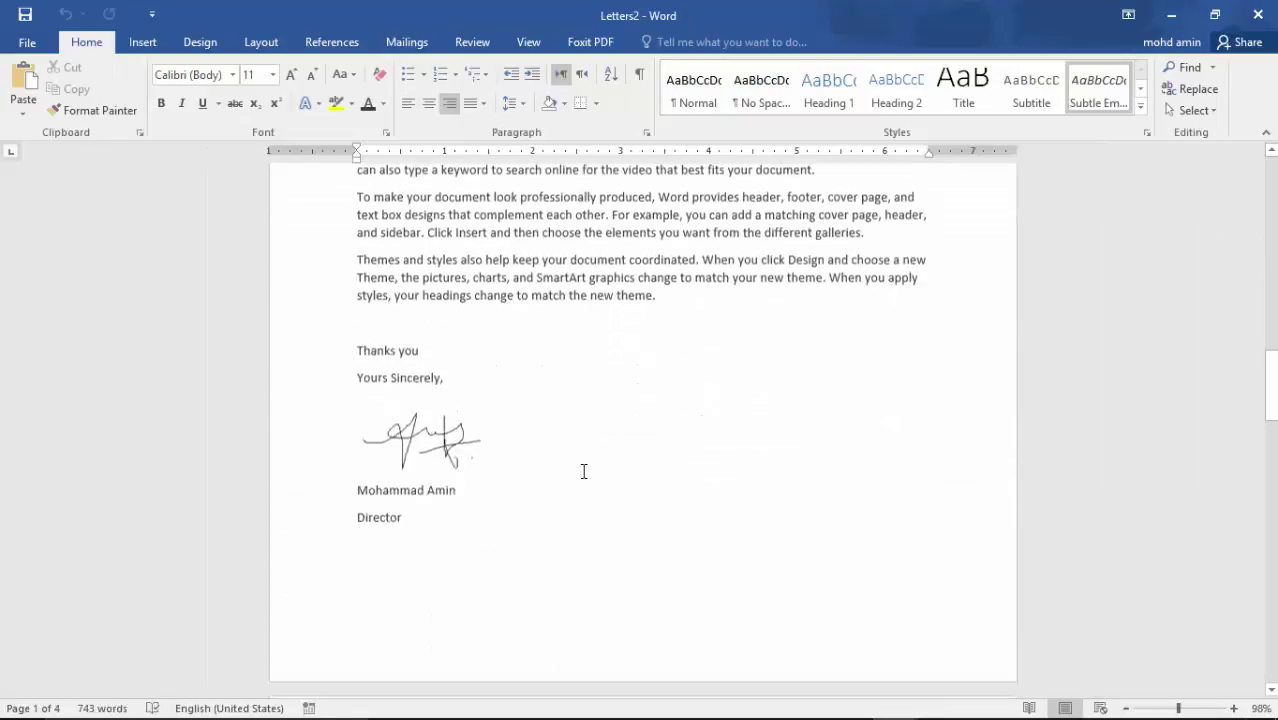
{"action": "scroll", "coordinate": [620, 410], "scroll_direction": "down", "scroll_amount": 3}
{"action": "left_click", "coordinate": [1257, 15]}
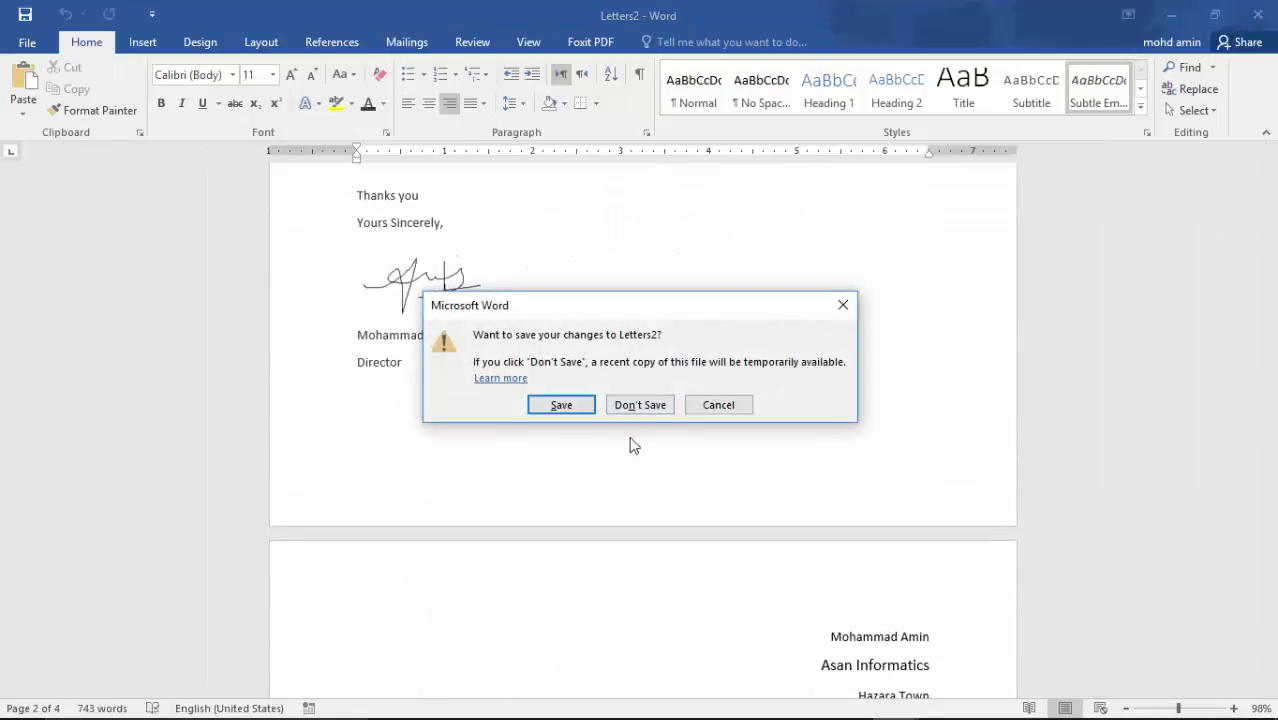
{"action": "left_click", "coordinate": [640, 406]}
{"action": "left_click", "coordinate": [838, 114]}
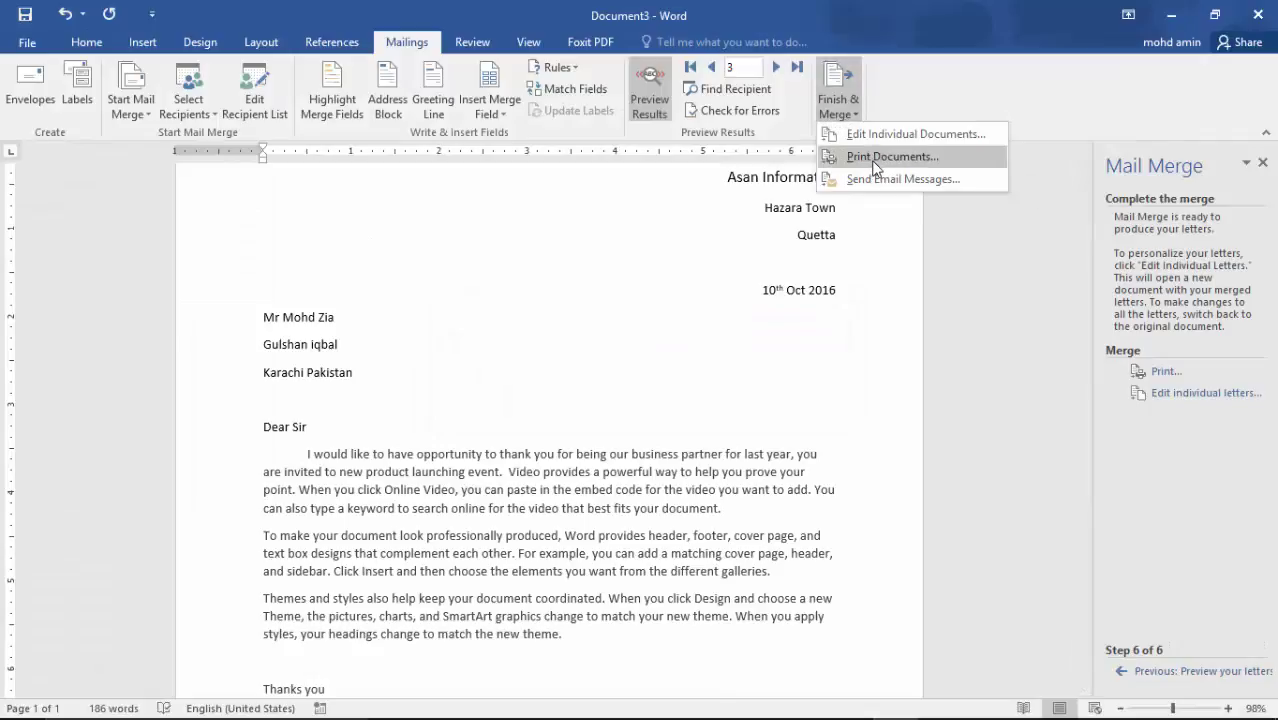
{"action": "left_click", "coordinate": [871, 160]}
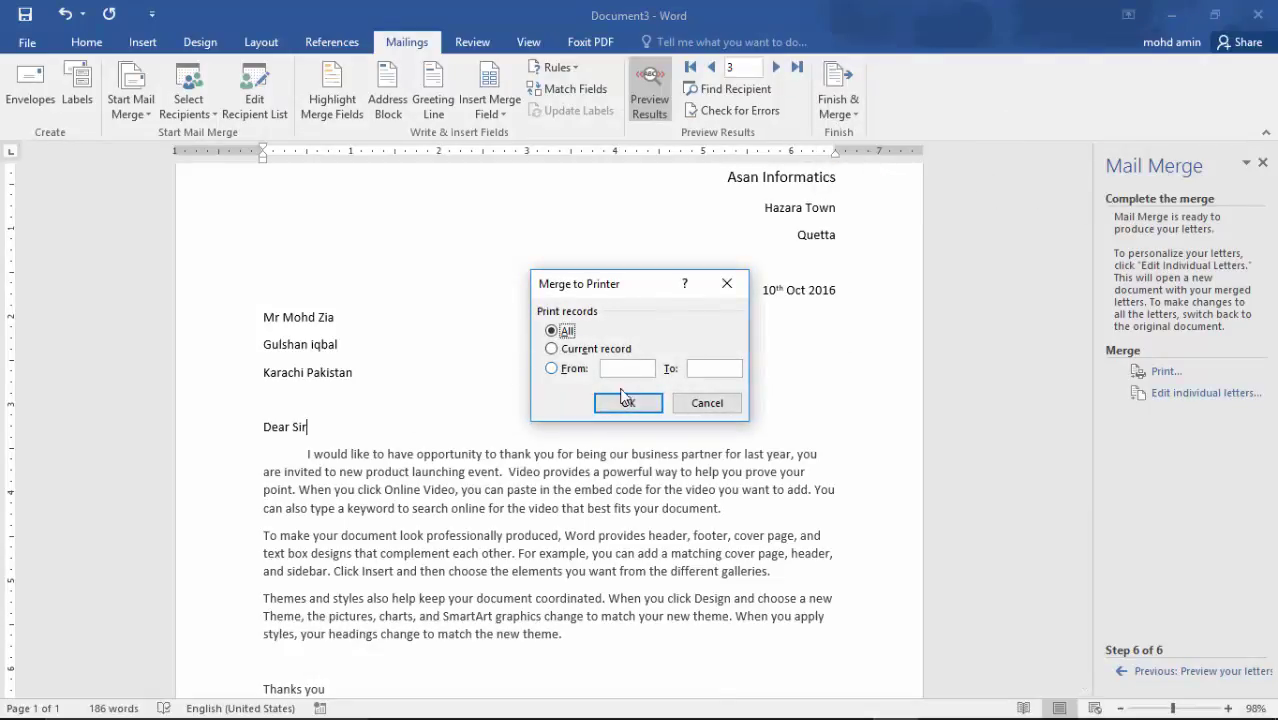
{"action": "left_click", "coordinate": [697, 410]}
{"action": "left_click", "coordinate": [832, 104]}
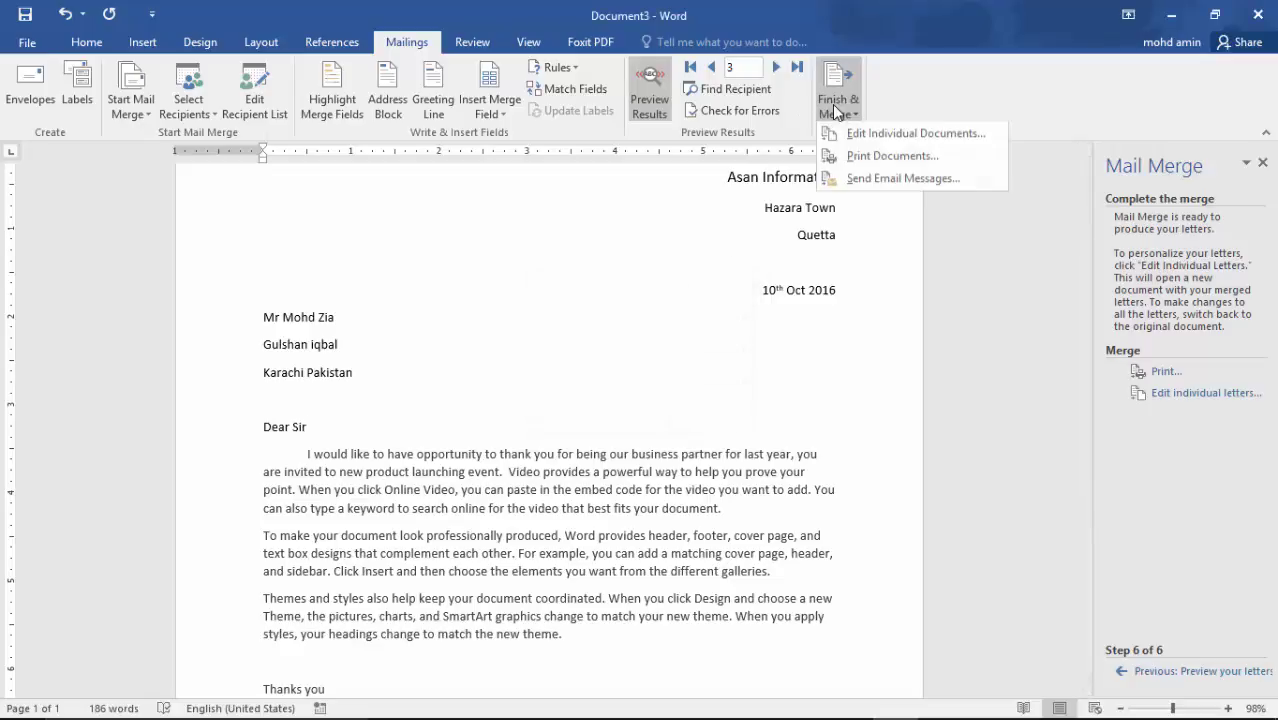
{"action": "left_click", "coordinate": [880, 179]}
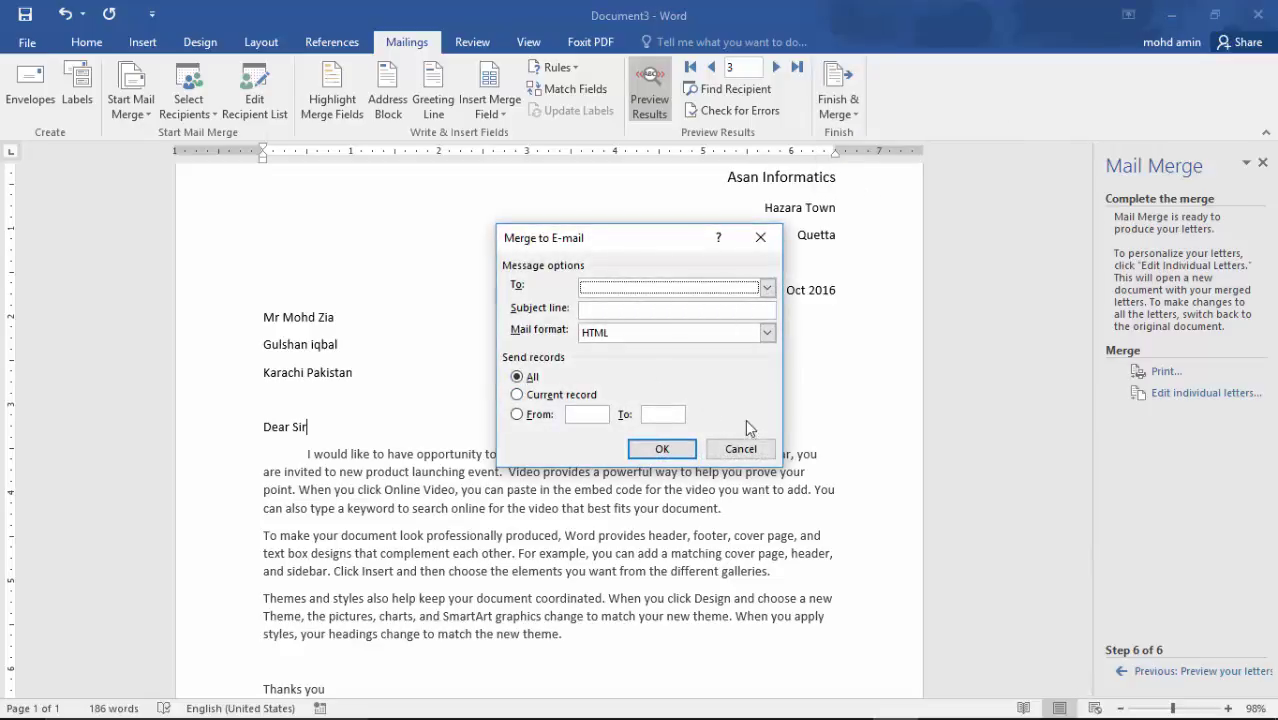
{"action": "left_click", "coordinate": [745, 451]}
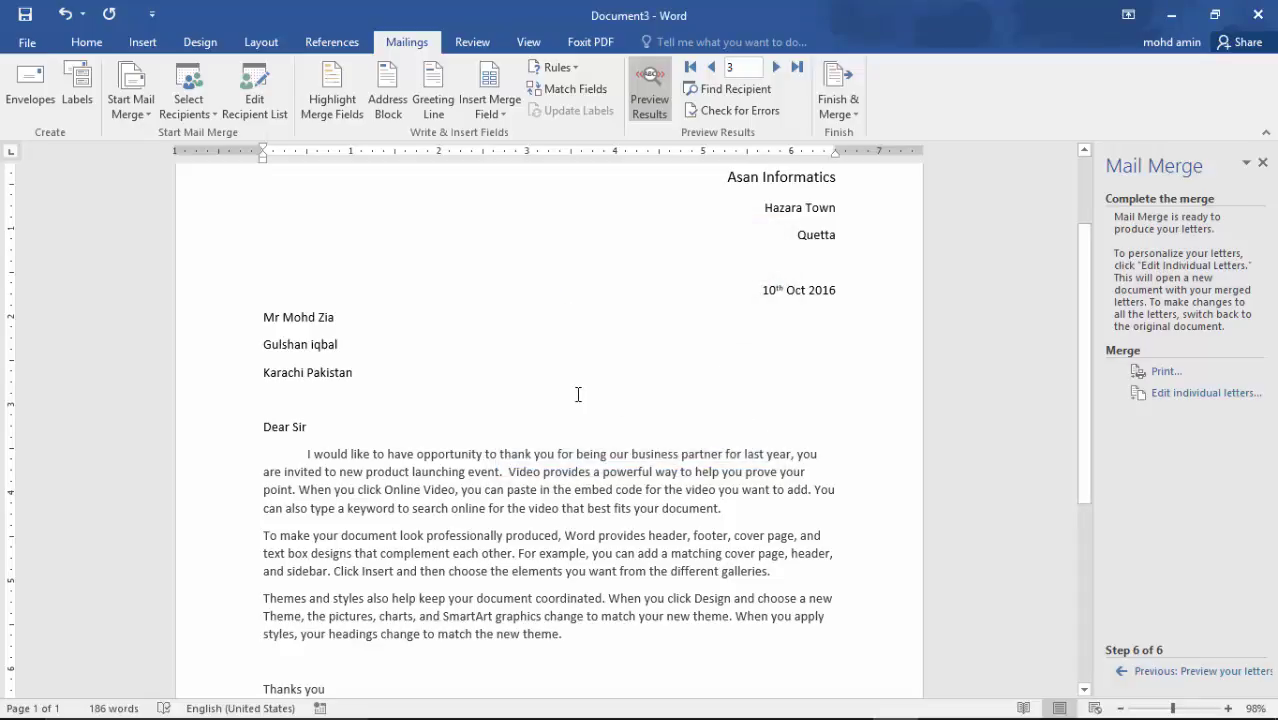
{"action": "scroll", "coordinate": [577, 394], "scroll_direction": "down", "scroll_amount": 5}
{"action": "scroll", "coordinate": [577, 394], "scroll_direction": "up", "scroll_amount": 7}
{"action": "left_click", "coordinate": [858, 99]}
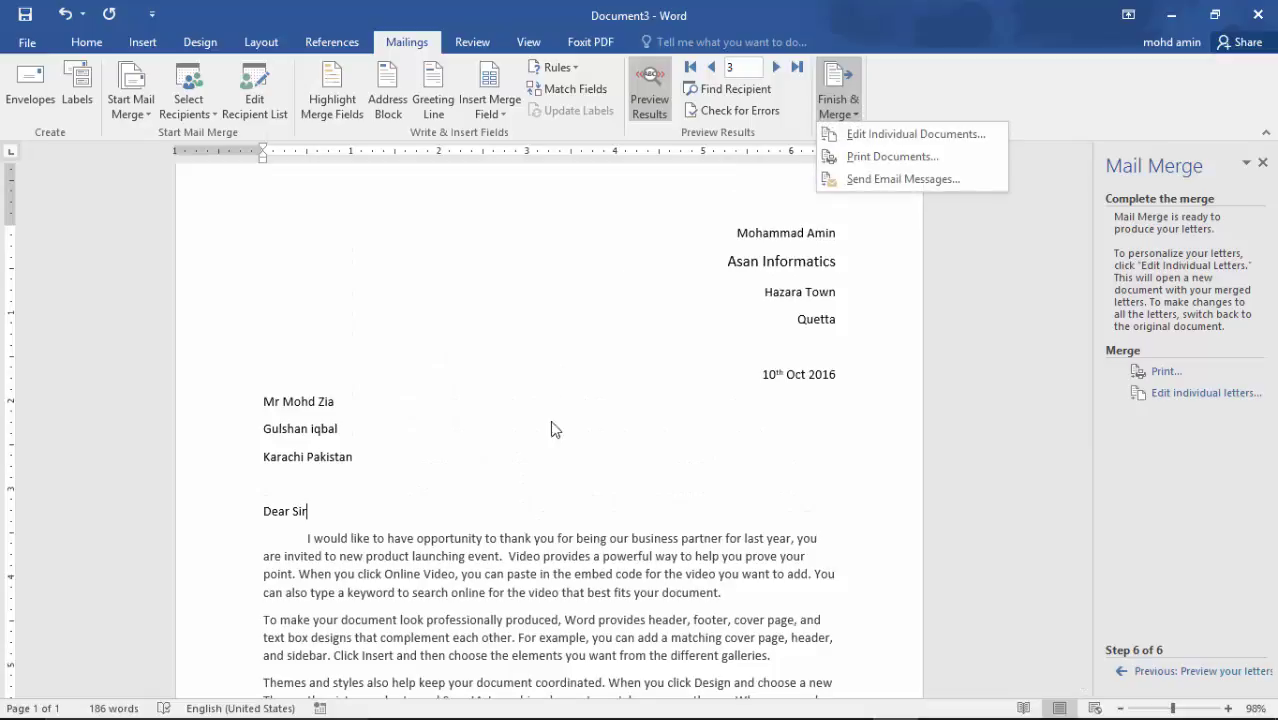
{"action": "left_click", "coordinate": [535, 475]}
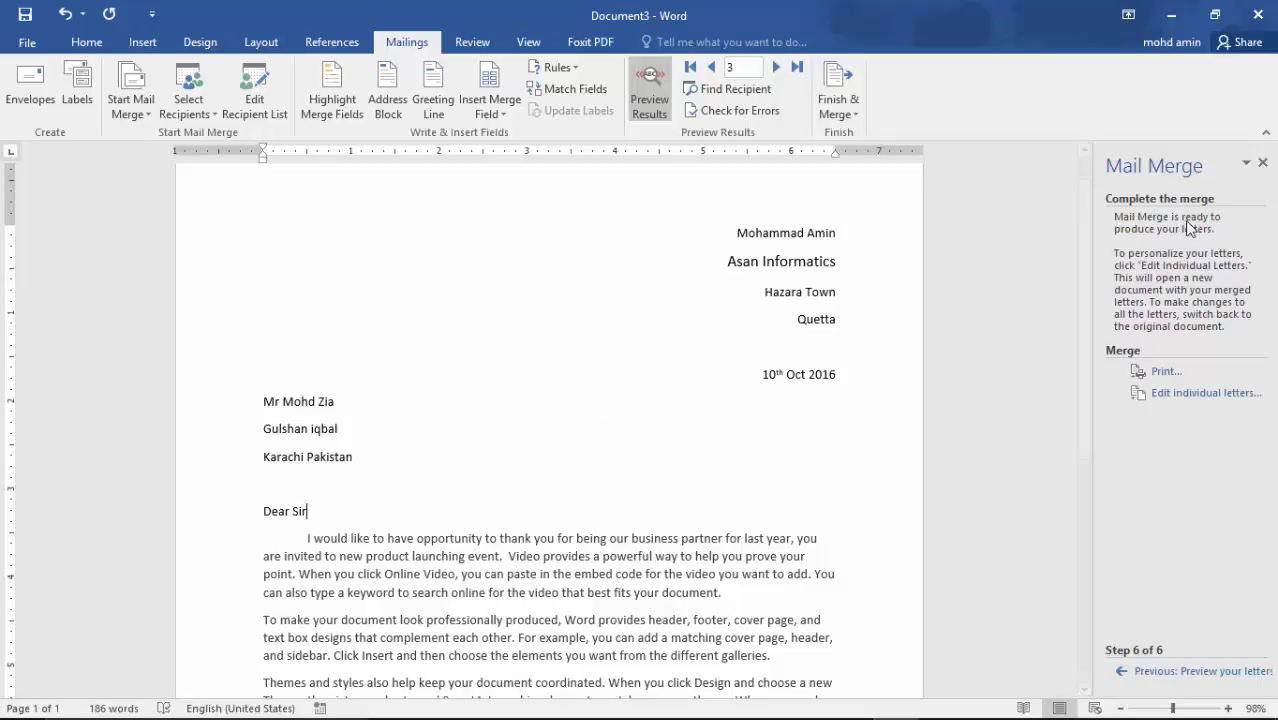
Step: Open Envelopes and type the sender's name and company address as the four-line return address
{"action": "left_click", "coordinate": [28, 90]}
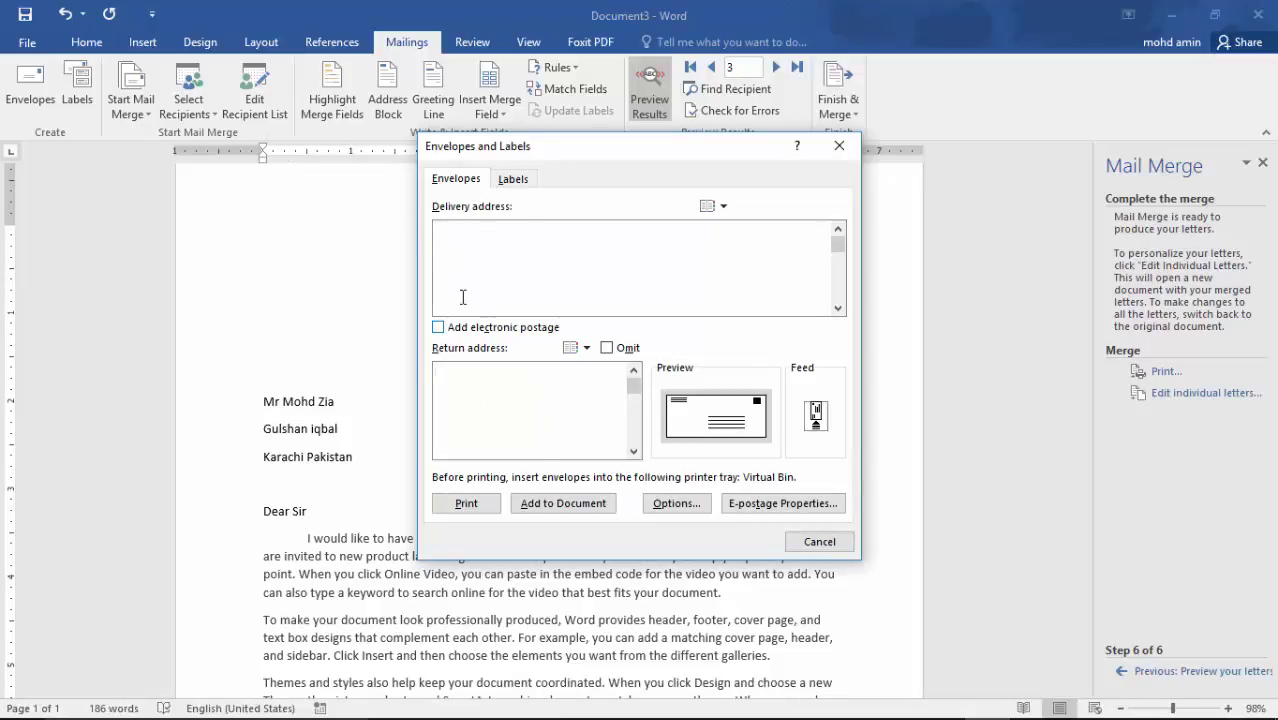
{"action": "left_click", "coordinate": [455, 391]}
{"action": "mouse_move", "coordinate": [581, 149]}
{"action": "left_mouse_down"}
{"action": "mouse_move", "coordinate": [590, 252]}
{"action": "mouse_move", "coordinate": [561, 358]}
{"action": "left_mouse_up"}
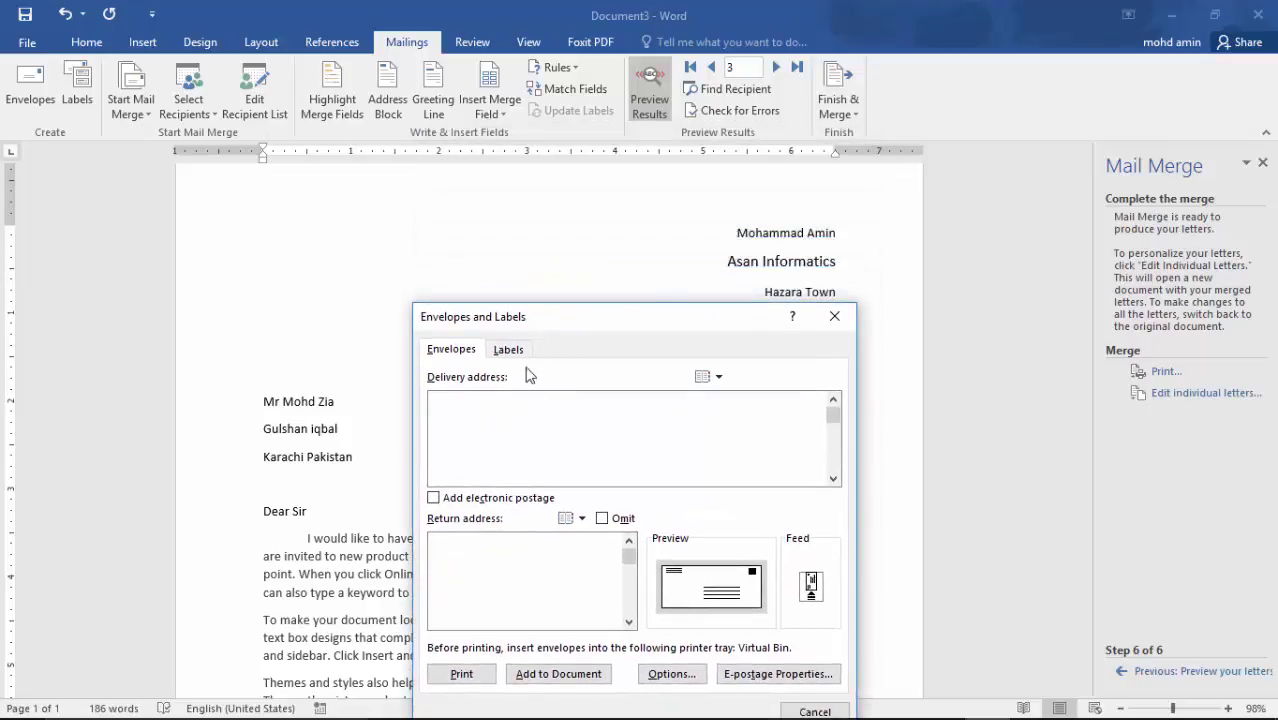
{"action": "mouse_move", "coordinate": [706, 316]}
{"action": "left_mouse_down"}
{"action": "mouse_move", "coordinate": [689, 388]}
{"action": "mouse_move", "coordinate": [864, 375]}
{"action": "mouse_move", "coordinate": [824, 361]}
{"action": "mouse_move", "coordinate": [781, 407]}
{"action": "mouse_move", "coordinate": [750, 305]}
{"action": "mouse_move", "coordinate": [753, 322]}
{"action": "mouse_move", "coordinate": [756, 200]}
{"action": "mouse_move", "coordinate": [725, 214]}
{"action": "mouse_move", "coordinate": [520, 208]}
{"action": "left_mouse_up"}
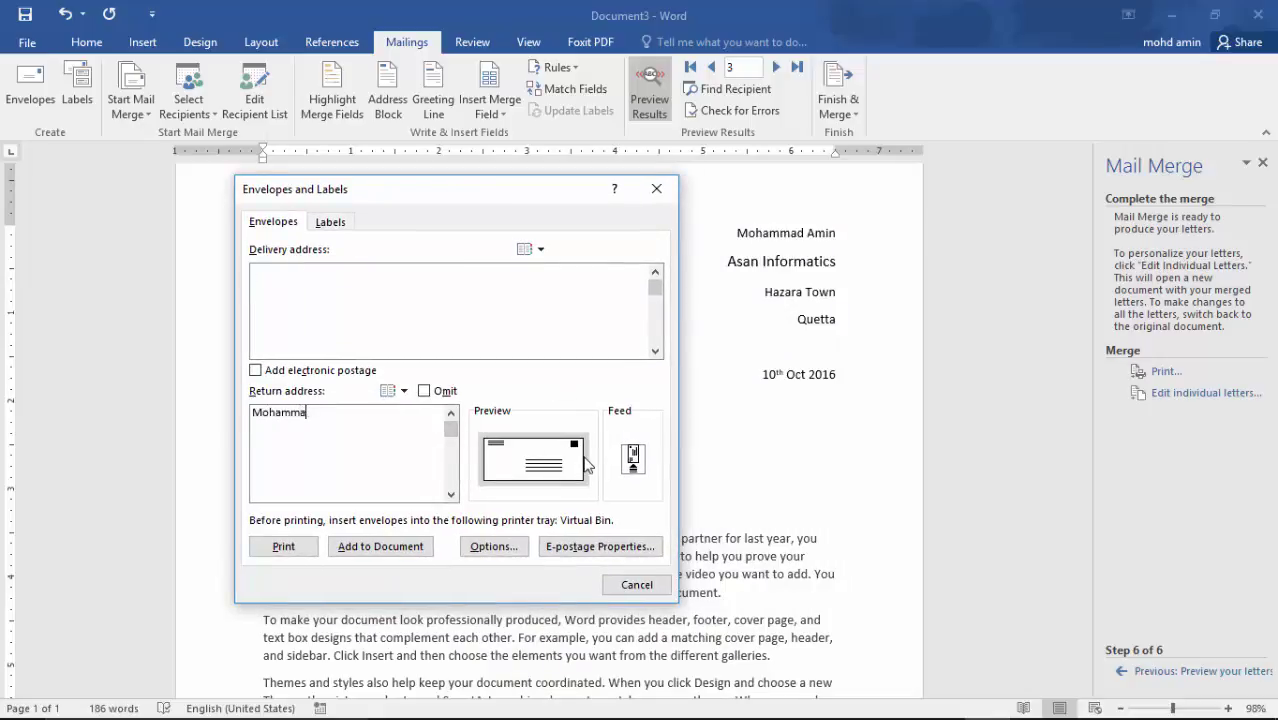
{"action": "type", "text": "min"}
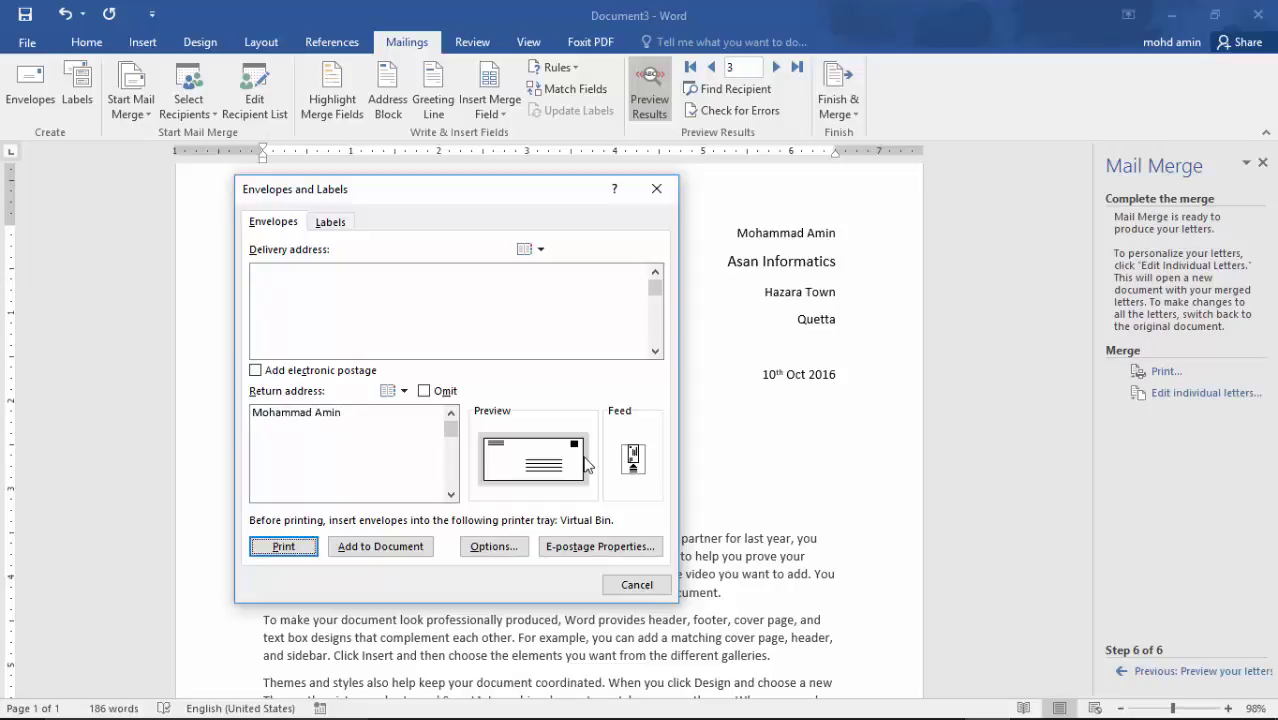
{"action": "left_click", "coordinate": [313, 450]}
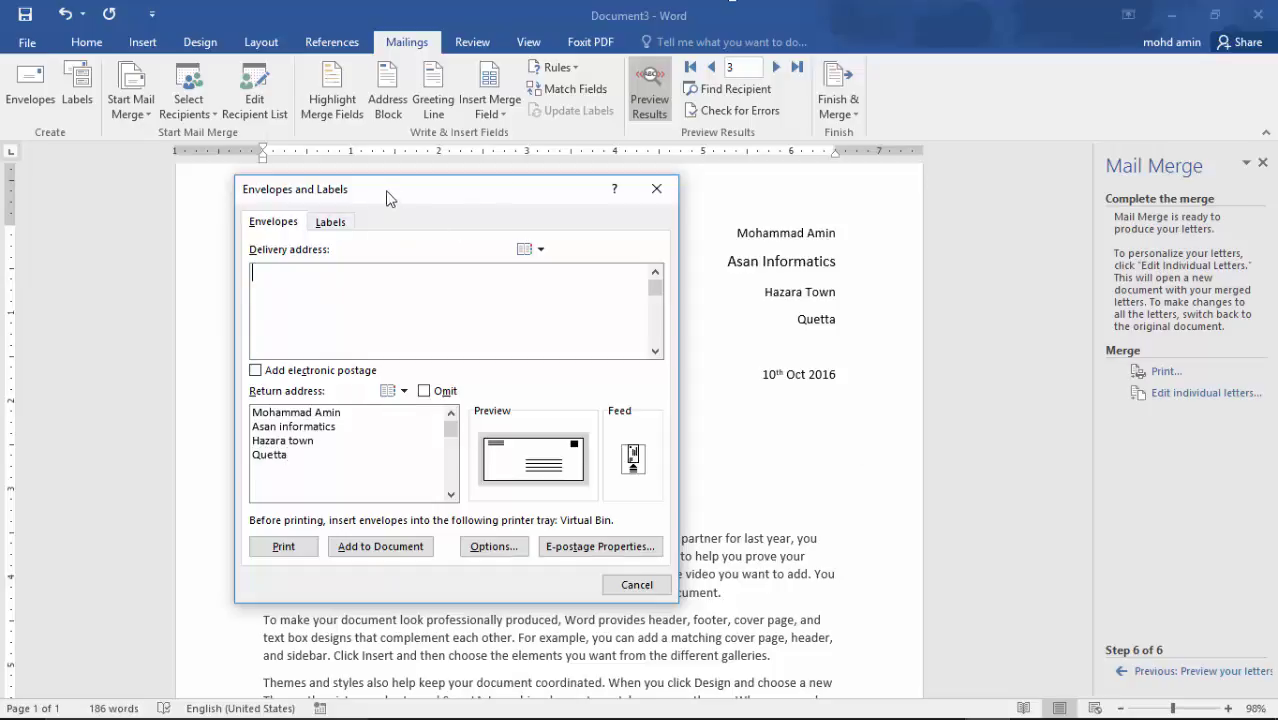
{"action": "left_click_drag", "start_coordinate": [388, 197], "coordinate": [677, 198]}
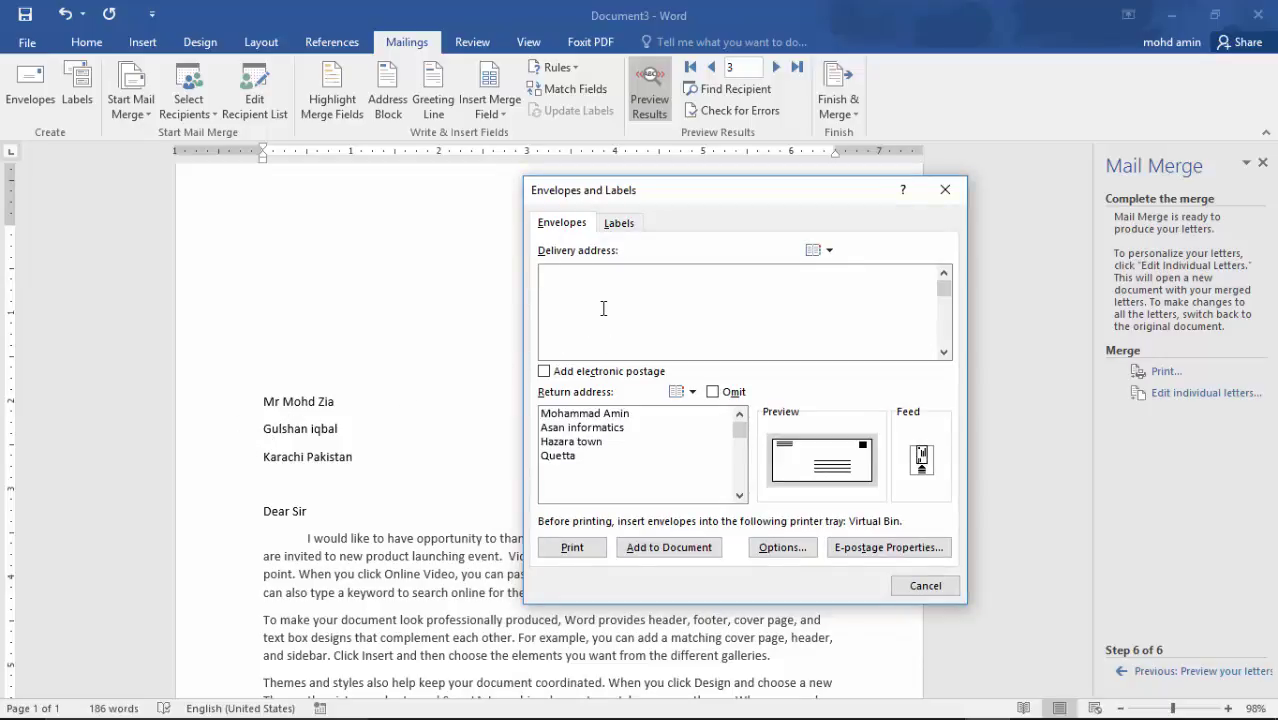
{"action": "type", "text": "Mr"}
Step: Enter the recipient's delivery address, add the envelope to the document, and keep the return address as default
{"action": "key", "text": "Tab"}
{"action": "left_click", "coordinate": [600, 284]}
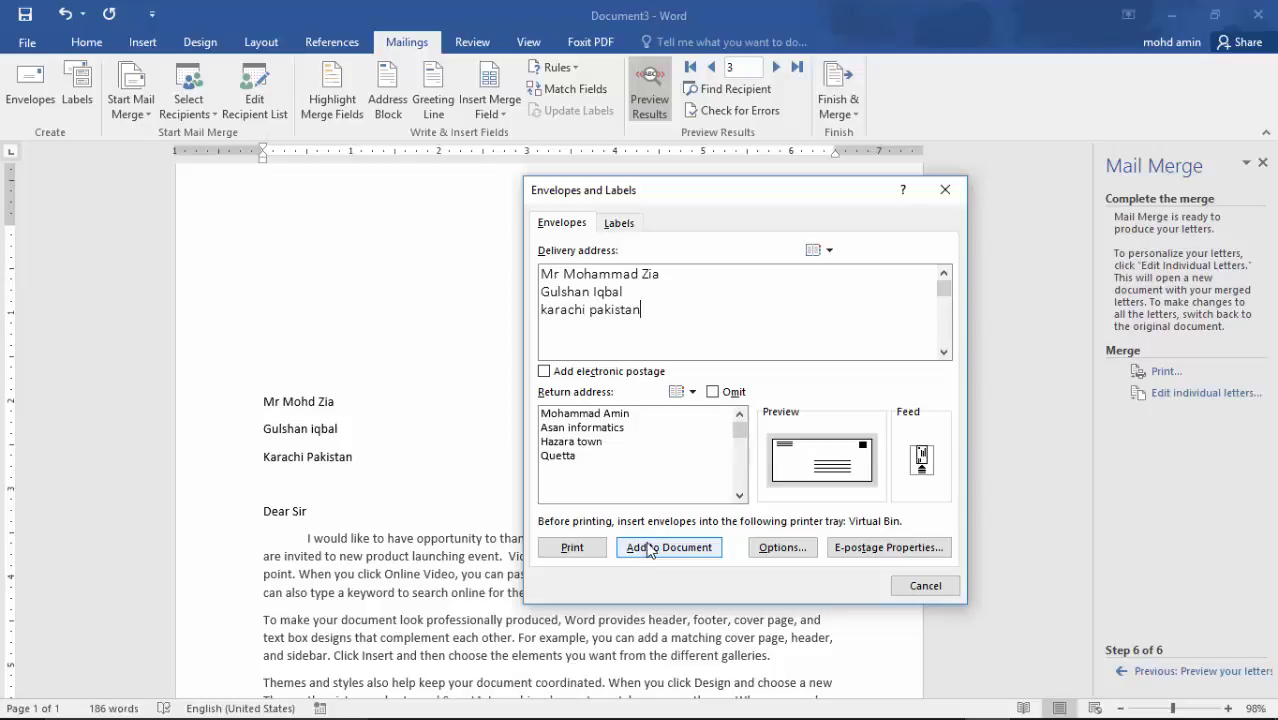
{"action": "left_click", "coordinate": [654, 549]}
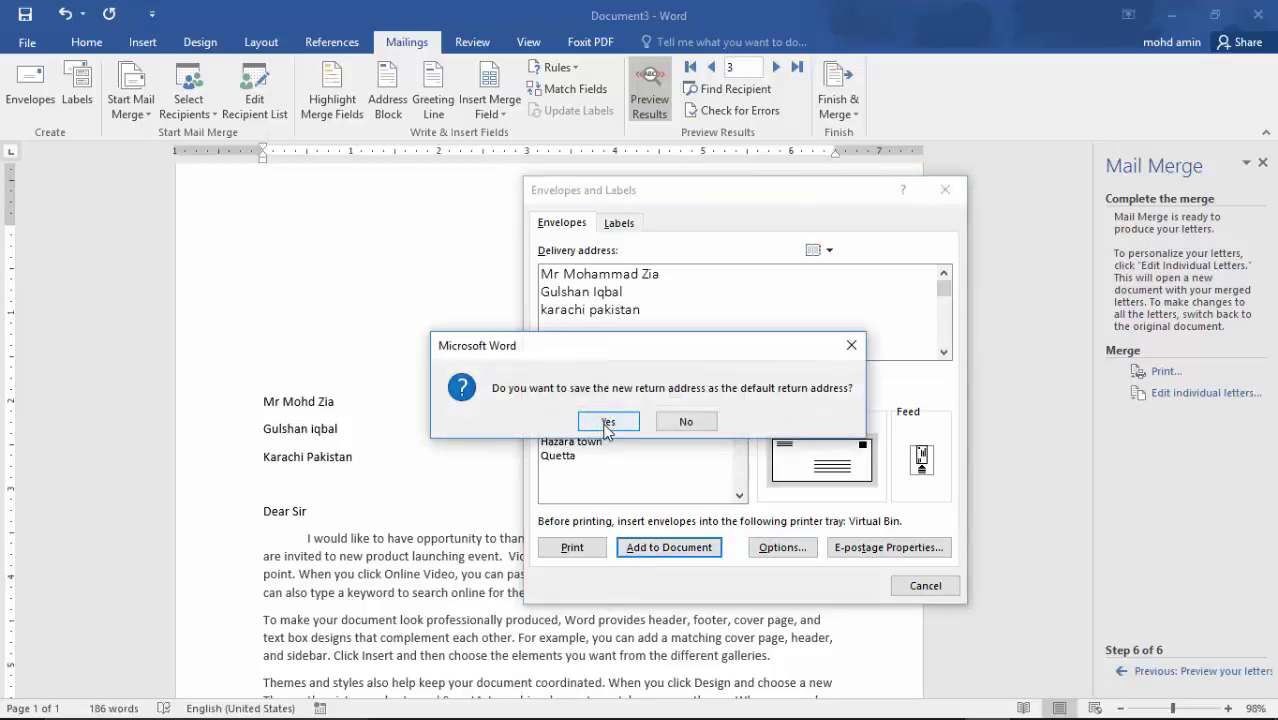
{"action": "left_click", "coordinate": [607, 424]}
{"action": "scroll", "coordinate": [493, 591], "scroll_direction": "down", "scroll_amount": 4}
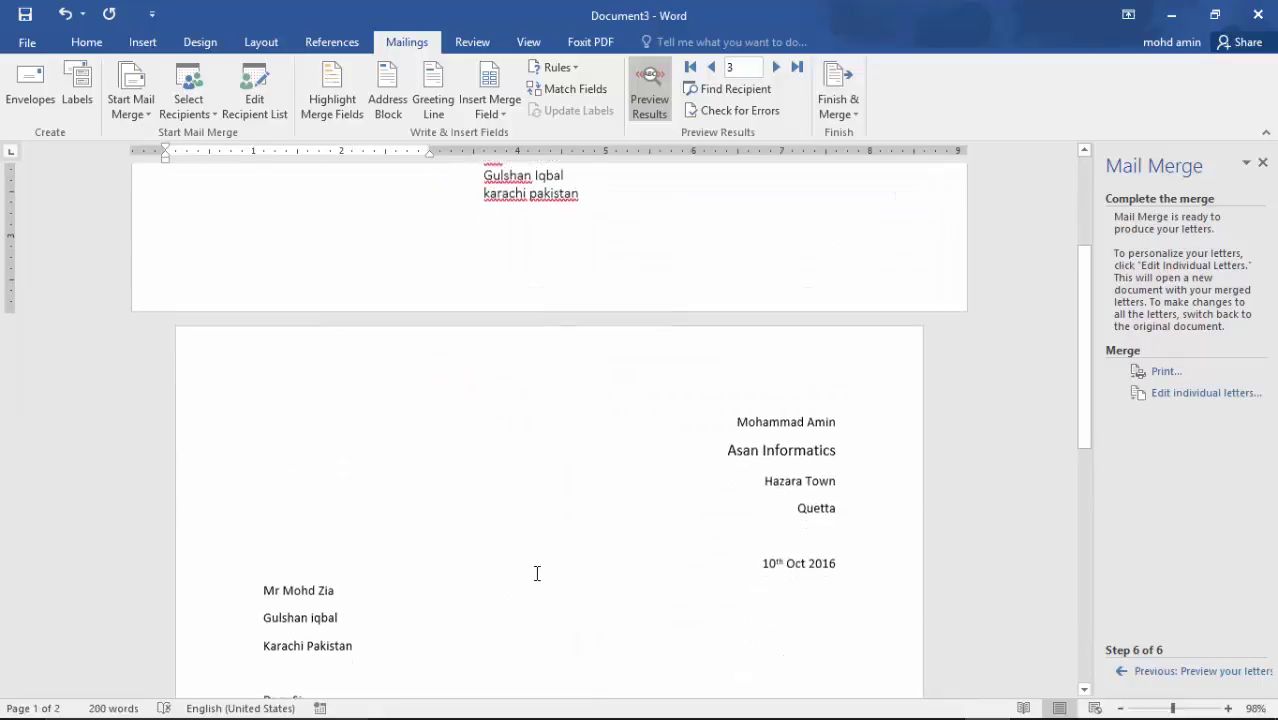
{"action": "scroll", "coordinate": [480, 560], "scroll_direction": "down", "scroll_amount": 5}
{"action": "scroll", "coordinate": [424, 543], "scroll_direction": "up", "scroll_amount": 5}
{"action": "scroll", "coordinate": [421, 540], "scroll_direction": "up", "scroll_amount": 5}
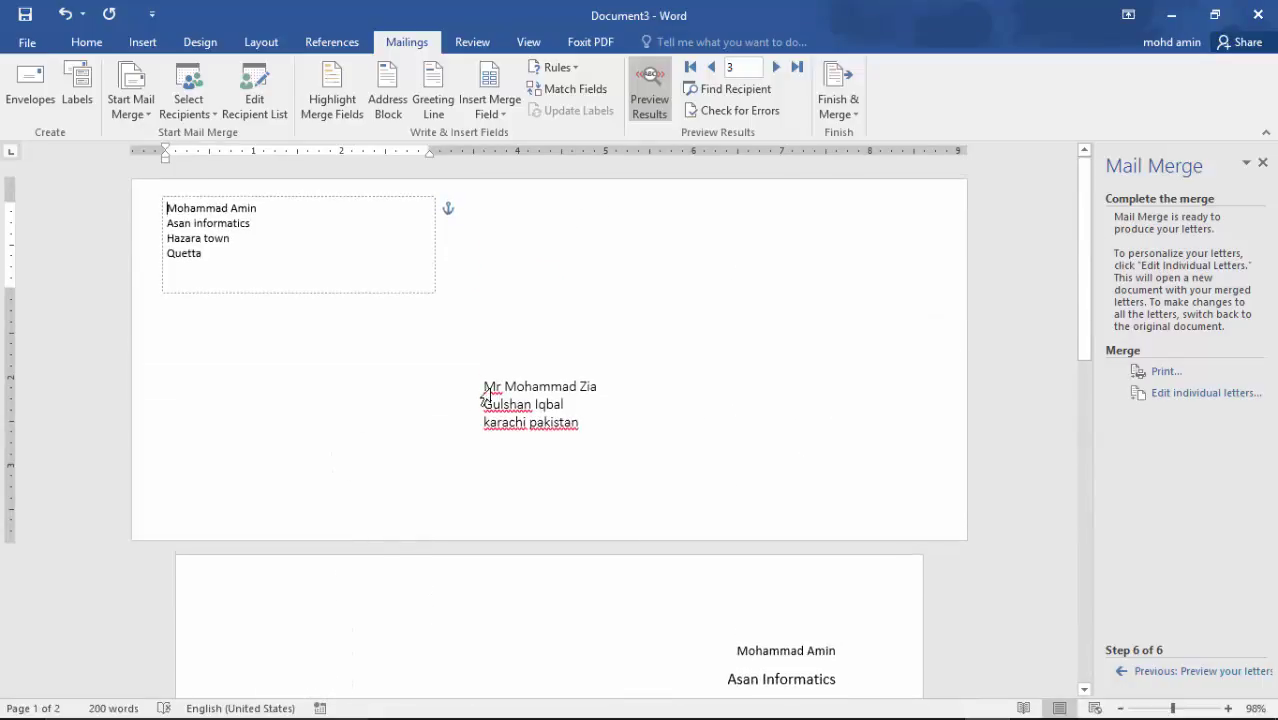
{"action": "left_click", "coordinate": [596, 376]}
{"action": "left_click", "coordinate": [251, 314]}
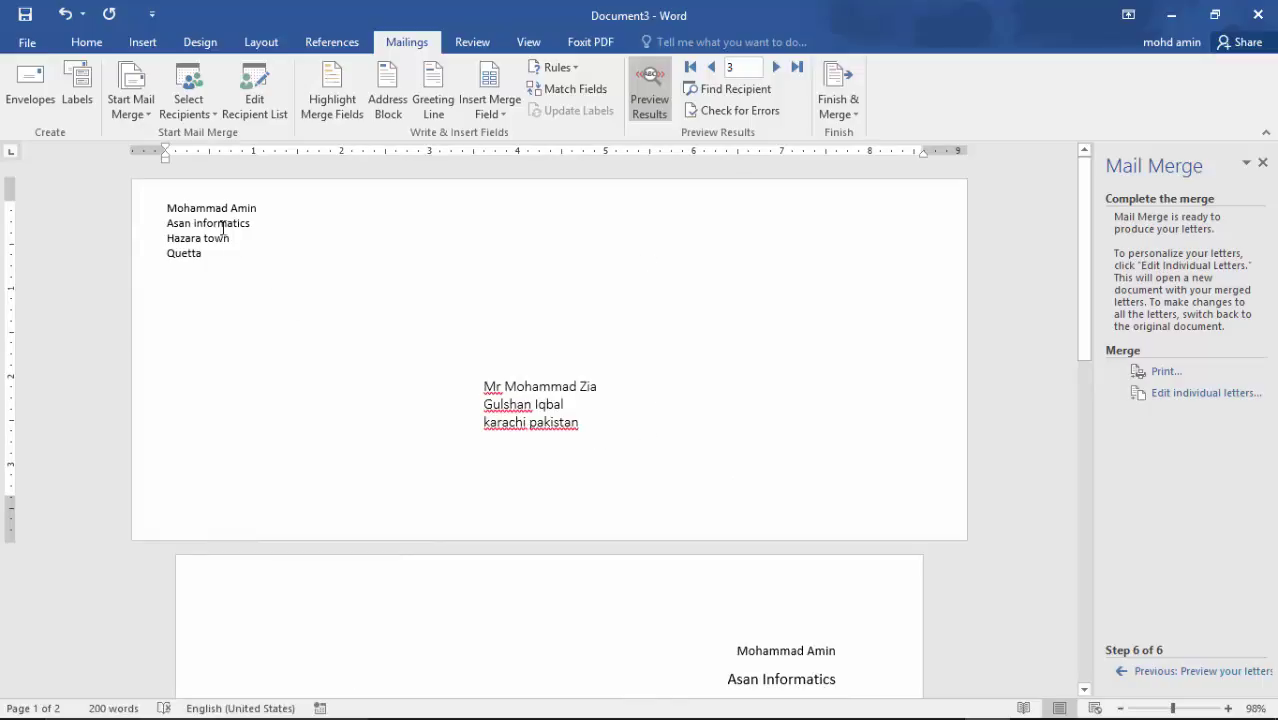
{"action": "scroll", "coordinate": [556, 518], "scroll_direction": "down", "scroll_amount": 3}
{"action": "scroll", "coordinate": [547, 521], "scroll_direction": "down", "scroll_amount": 8}
{"action": "scroll", "coordinate": [547, 521], "scroll_direction": "down", "scroll_amount": 4}
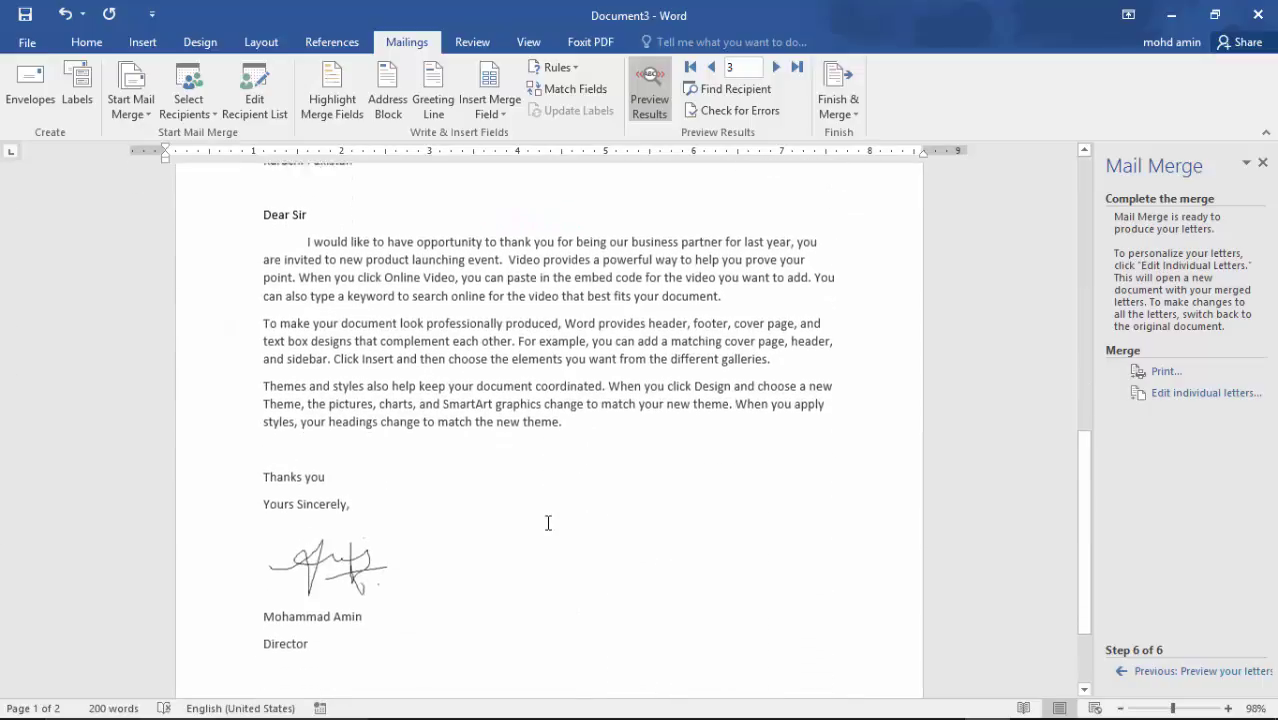
{"action": "scroll", "coordinate": [548, 523], "scroll_direction": "down", "scroll_amount": 2}
{"action": "scroll", "coordinate": [546, 522], "scroll_direction": "up", "scroll_amount": 1}
{"action": "scroll", "coordinate": [544, 522], "scroll_direction": "up", "scroll_amount": 7}
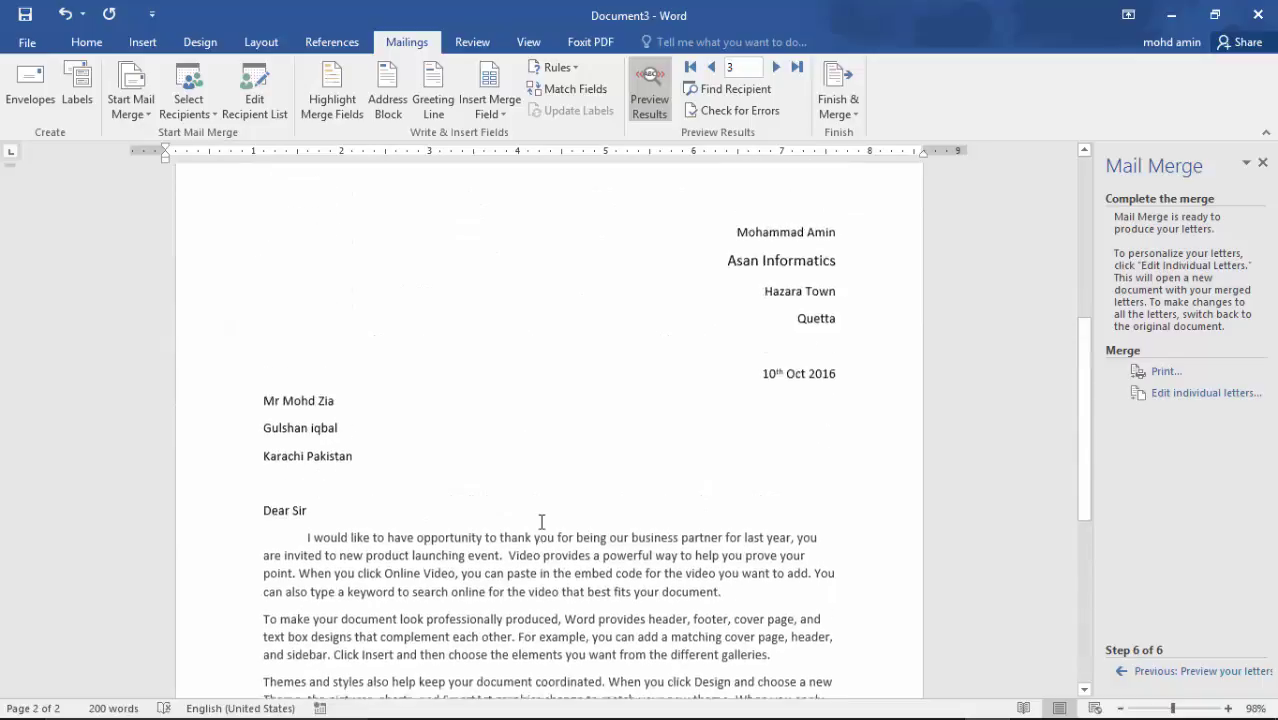
{"action": "scroll", "coordinate": [541, 522], "scroll_direction": "up", "scroll_amount": 4}
{"action": "scroll", "coordinate": [542, 521], "scroll_direction": "up", "scroll_amount": 1}
{"action": "scroll", "coordinate": [543, 520], "scroll_direction": "up", "scroll_amount": 3}
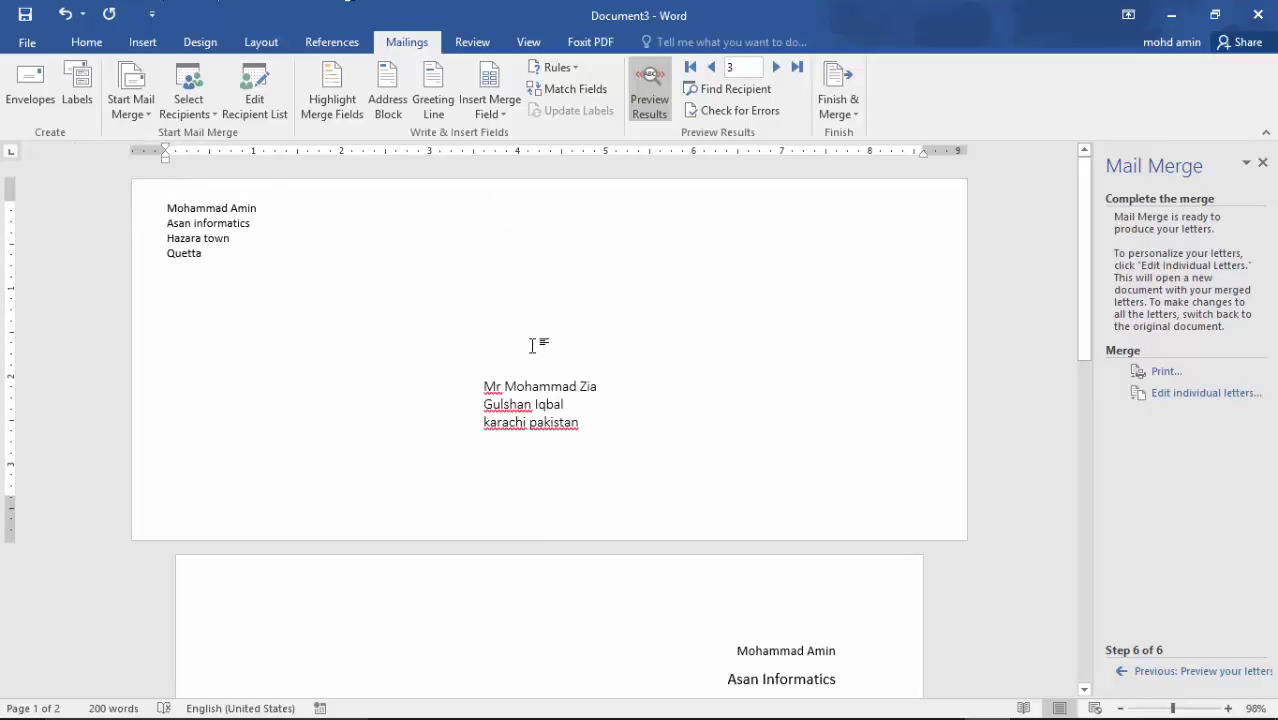
Step: Open Labels with the recipient's Karachi address and choose A-ONE 26505 labels, A4 with 24 per sheet
{"action": "left_click", "coordinate": [77, 85]}
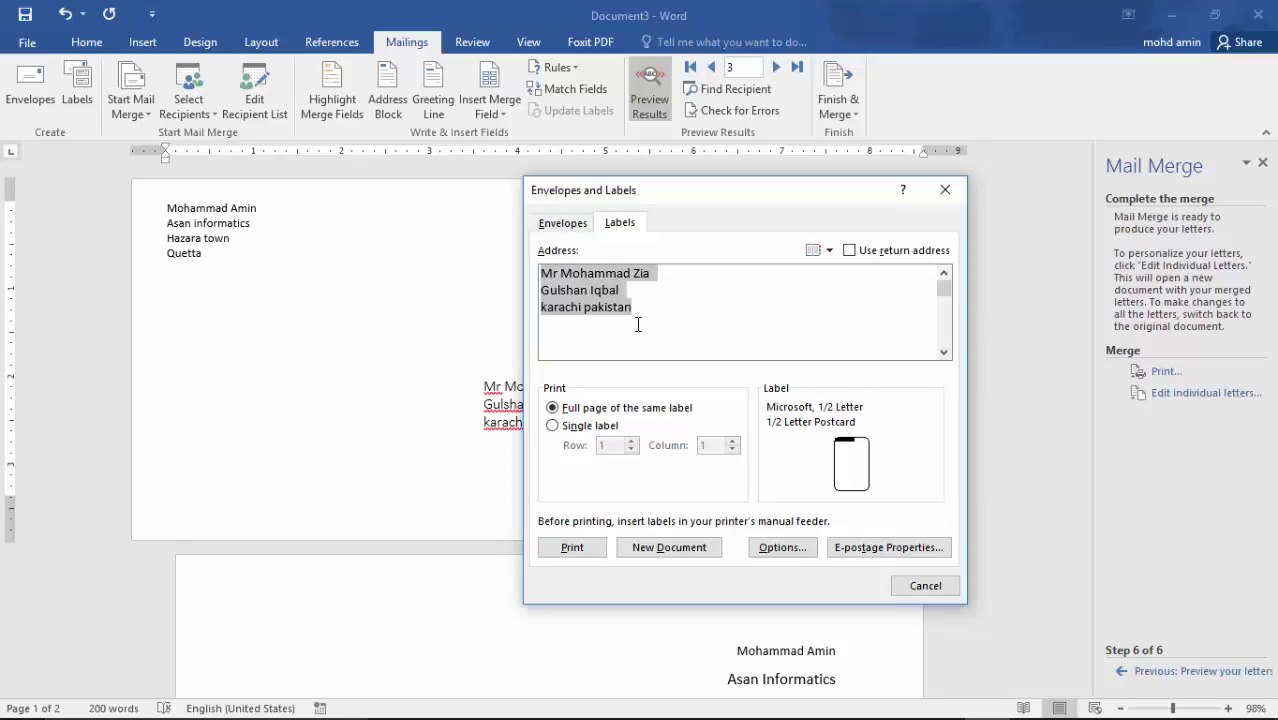
{"action": "left_click", "coordinate": [597, 342]}
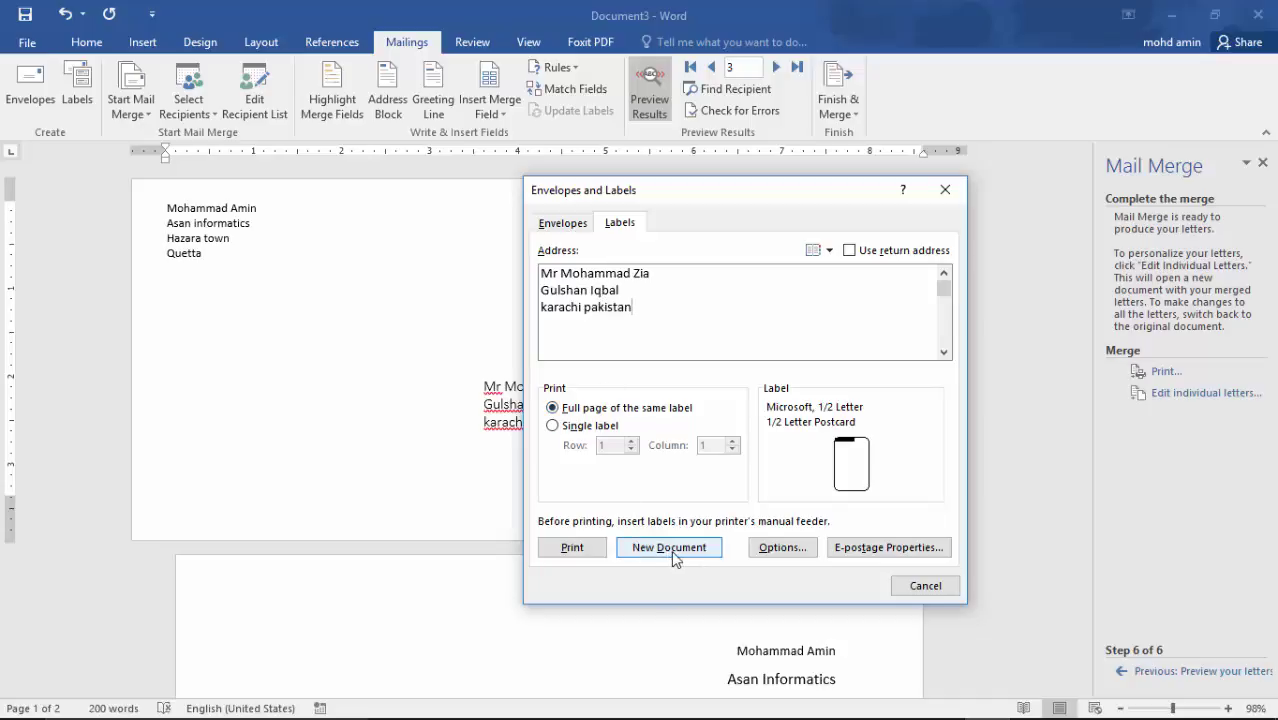
{"action": "left_click", "coordinate": [786, 549]}
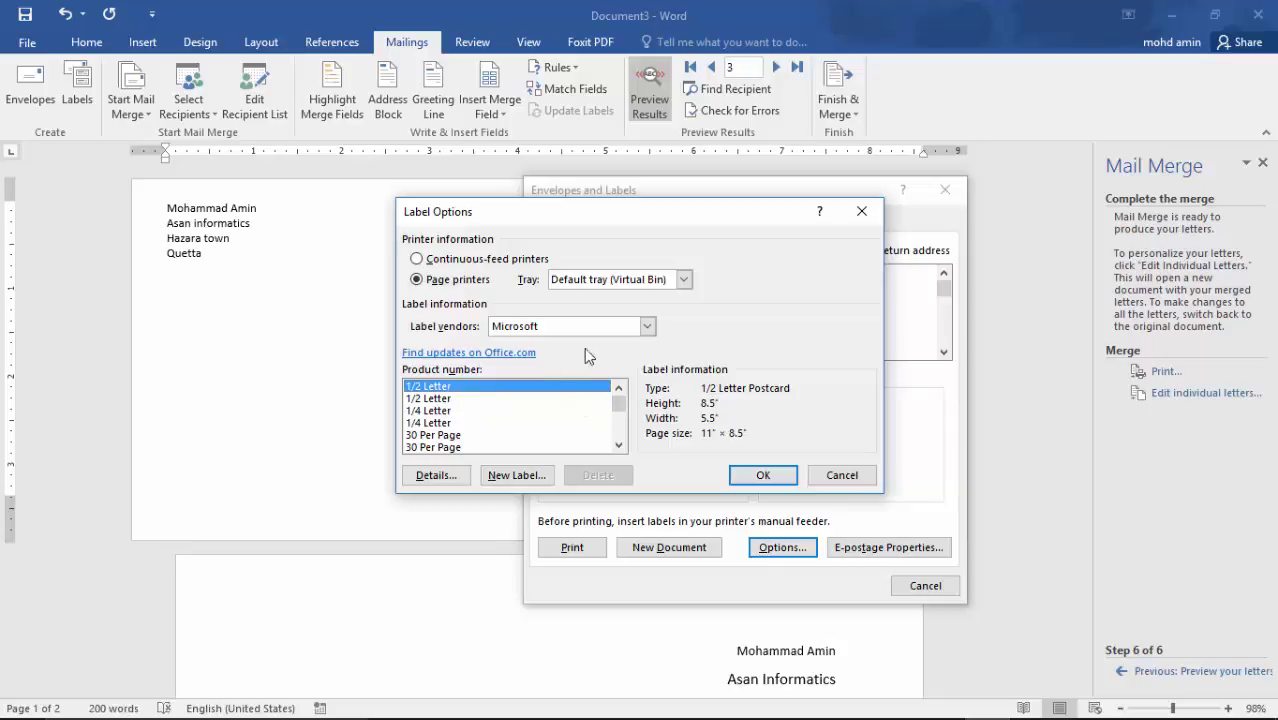
{"action": "left_click", "coordinate": [647, 327]}
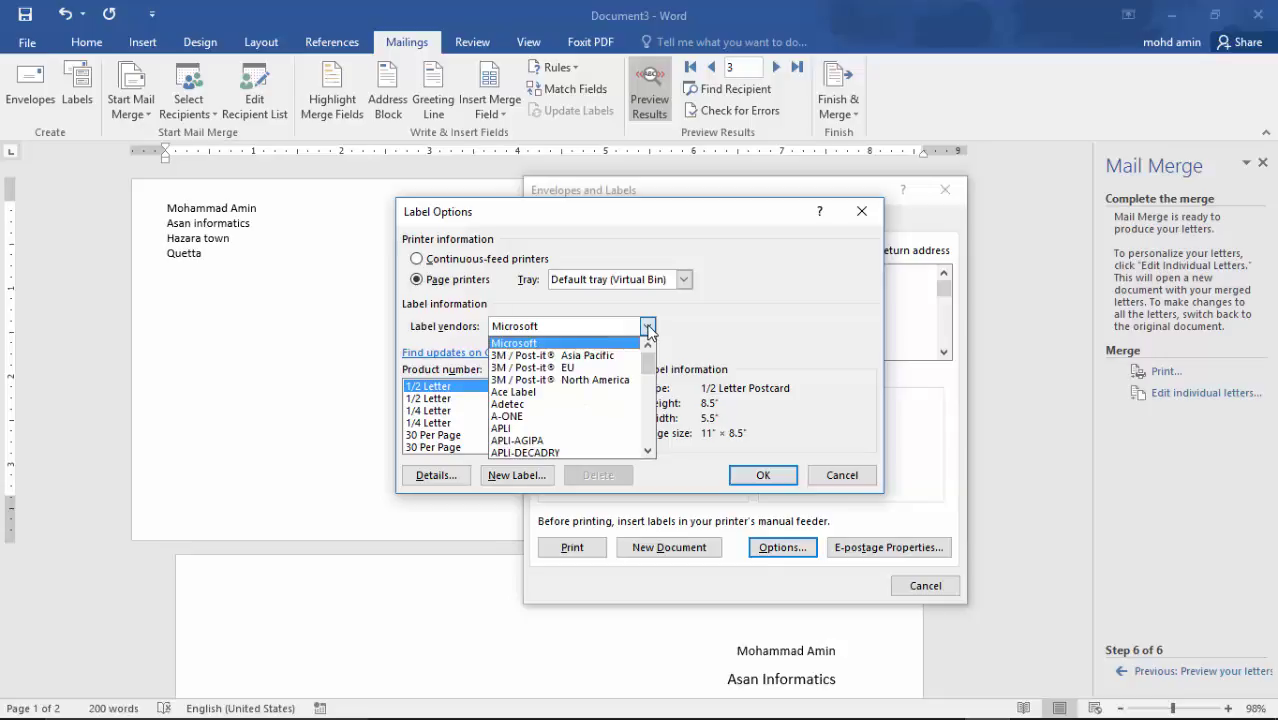
{"action": "left_click", "coordinate": [545, 416]}
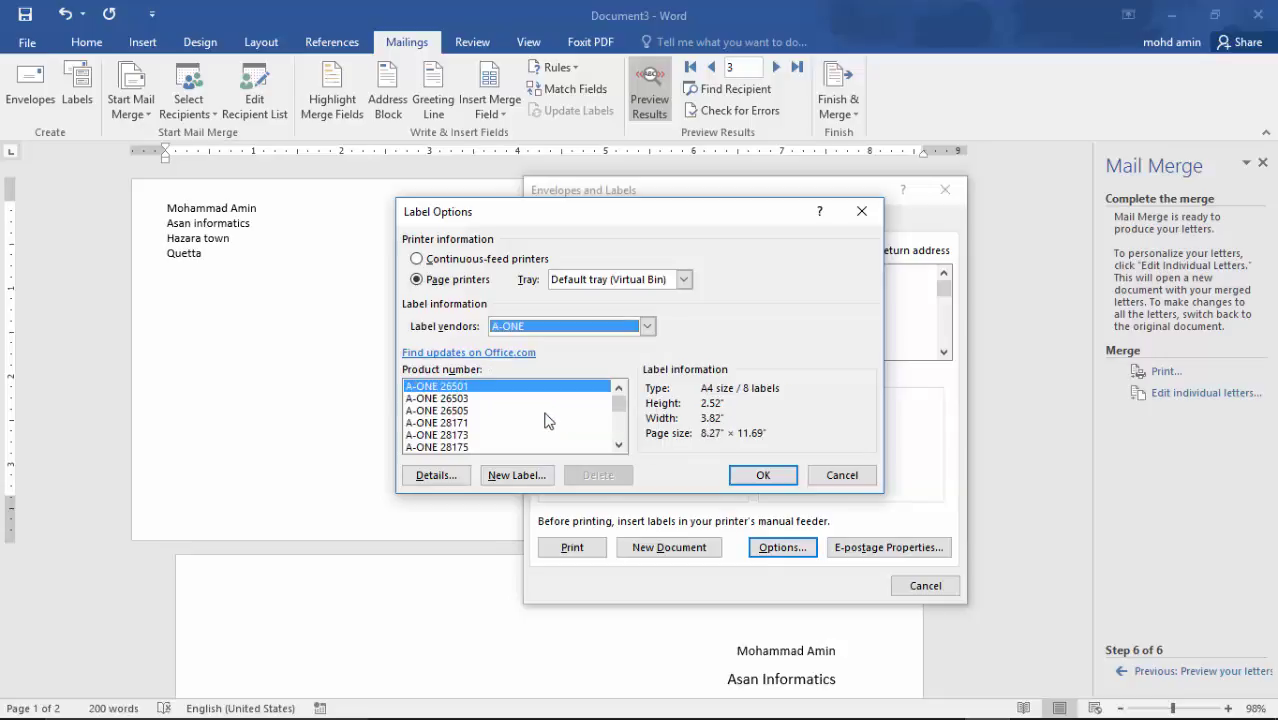
{"action": "left_click", "coordinate": [438, 387]}
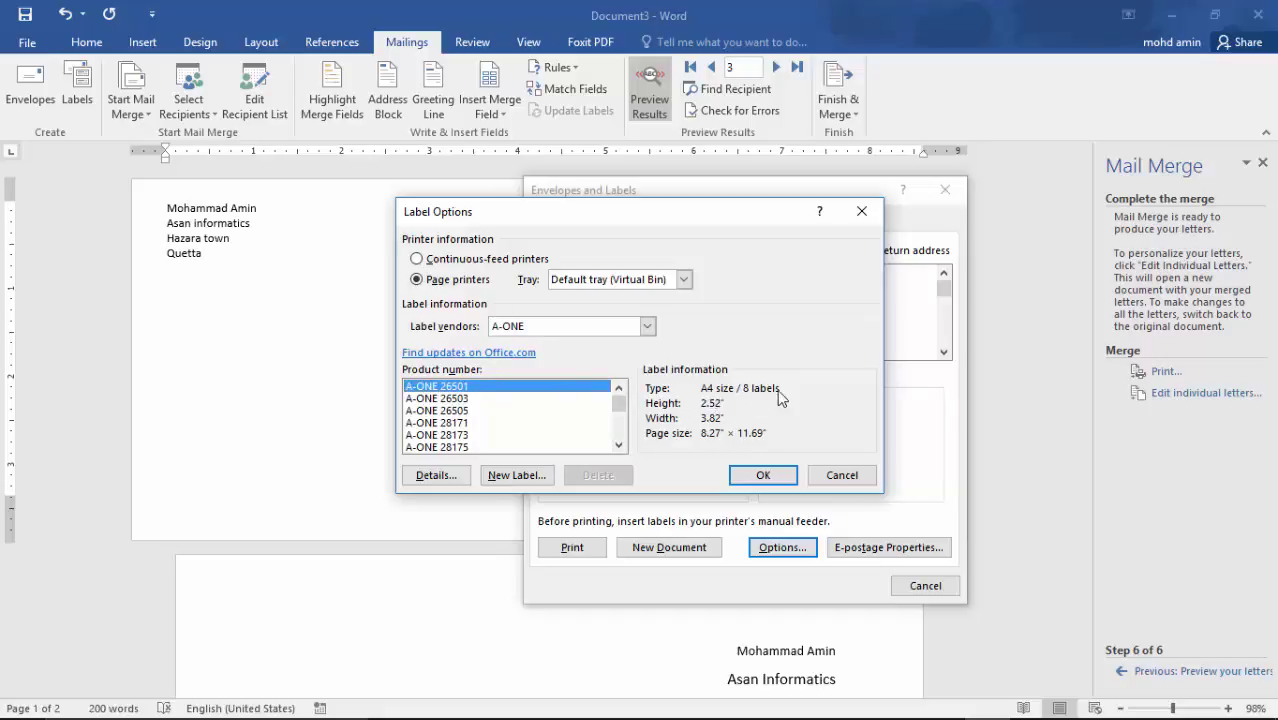
{"action": "left_click", "coordinate": [459, 410]}
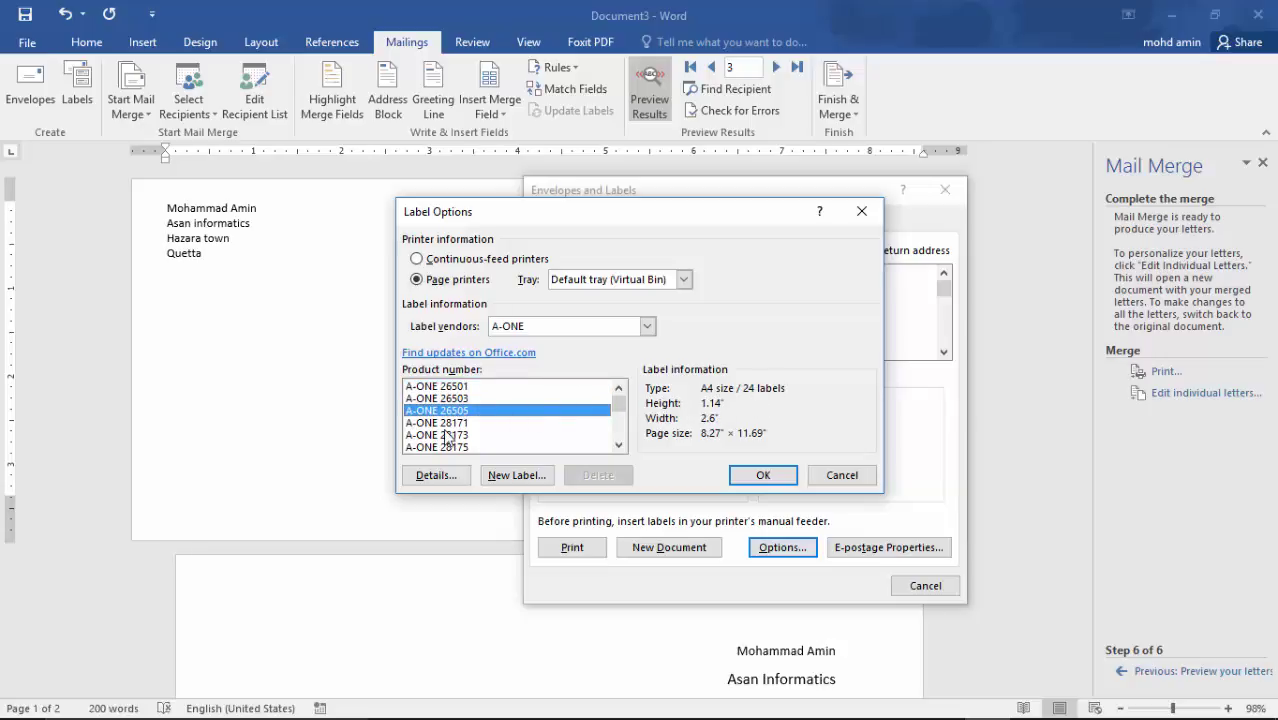
{"action": "left_click", "coordinate": [446, 399]}
{"action": "left_click", "coordinate": [464, 410]}
{"action": "left_click", "coordinate": [762, 476]}
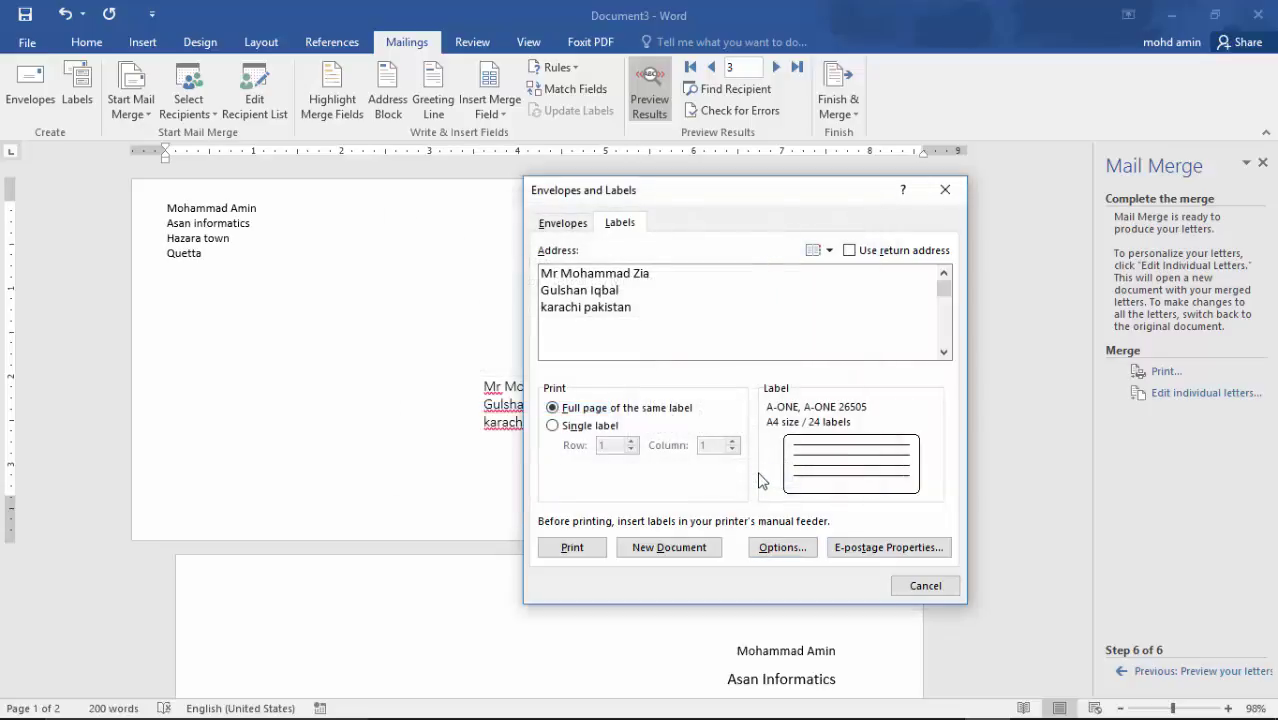
Step: Generate Labels4, a full A4 sheet repeating the recipient's Karachi address, and scroll through it
{"action": "left_click", "coordinate": [657, 554]}
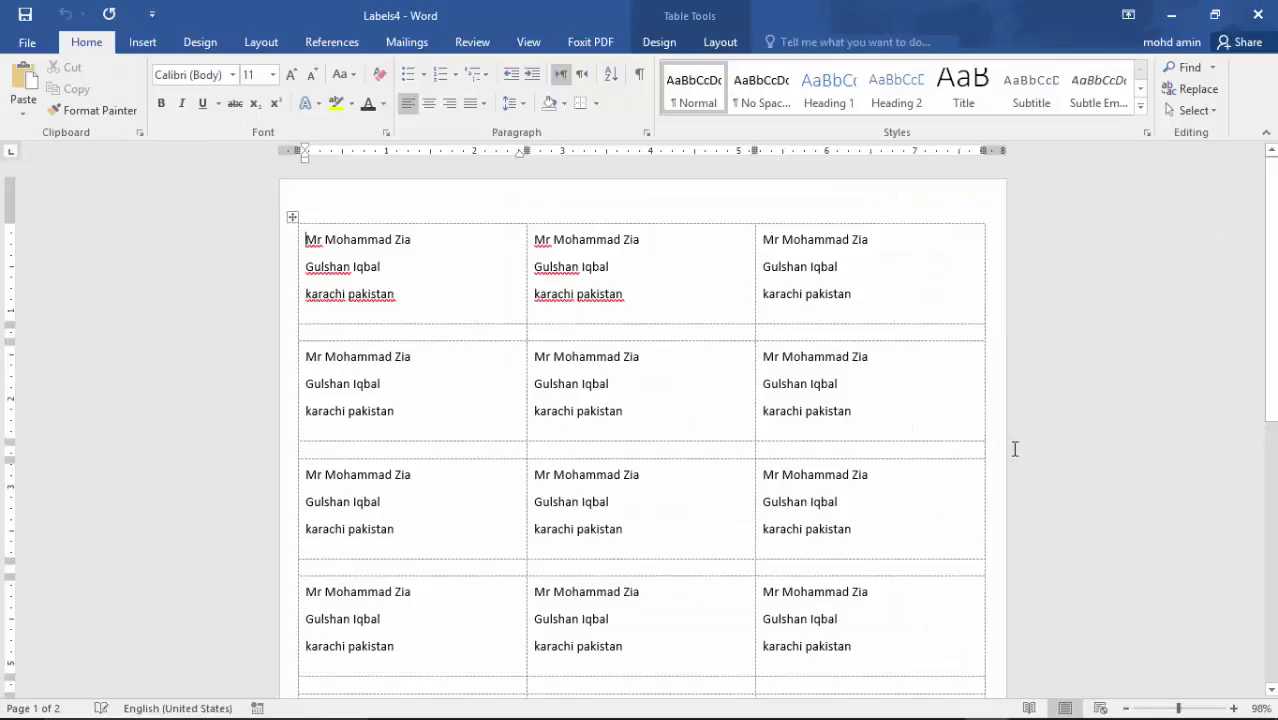
{"action": "scroll", "coordinate": [672, 497], "scroll_direction": "down", "scroll_amount": 1}
{"action": "scroll", "coordinate": [672, 497], "scroll_direction": "down", "scroll_amount": 4}
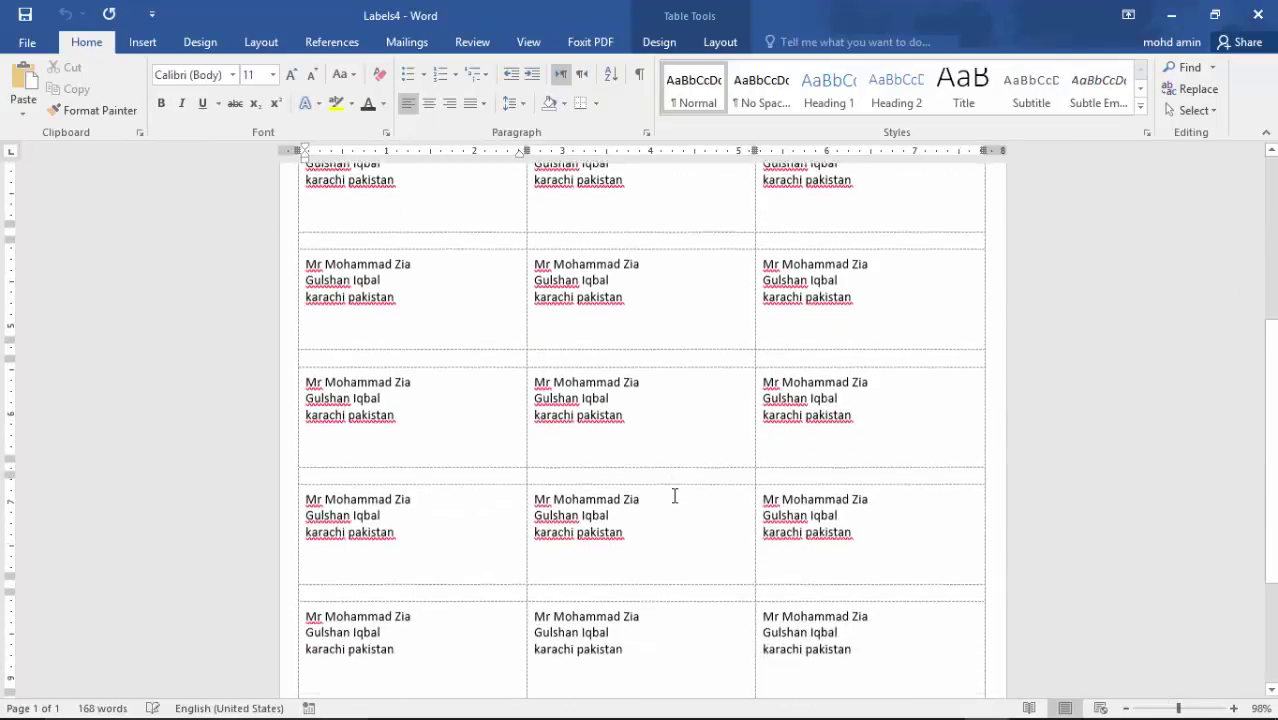
{"action": "scroll", "coordinate": [672, 497], "scroll_direction": "down", "scroll_amount": 7}
{"action": "scroll", "coordinate": [650, 541], "scroll_direction": "up", "scroll_amount": 2}
{"action": "scroll", "coordinate": [693, 556], "scroll_direction": "up", "scroll_amount": 3}
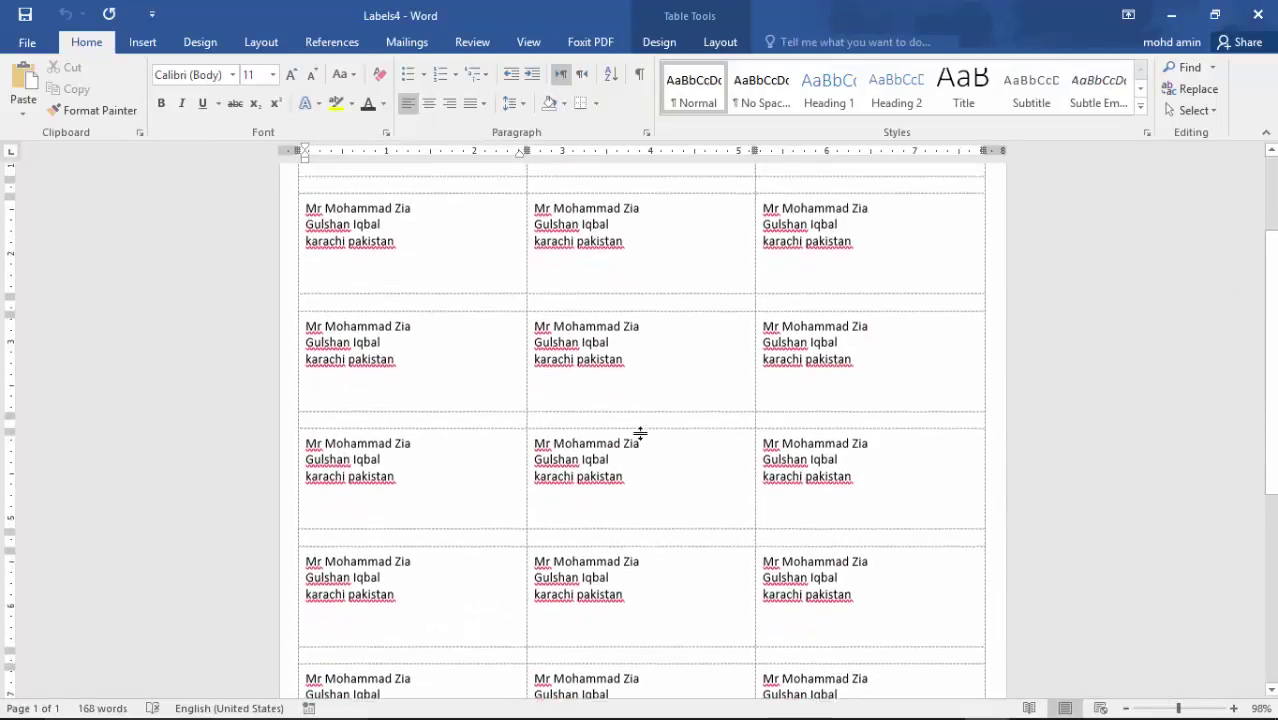
{"action": "scroll", "coordinate": [641, 433], "scroll_direction": "up", "scroll_amount": 3}
{"action": "scroll", "coordinate": [683, 456], "scroll_direction": "up", "scroll_amount": 2}
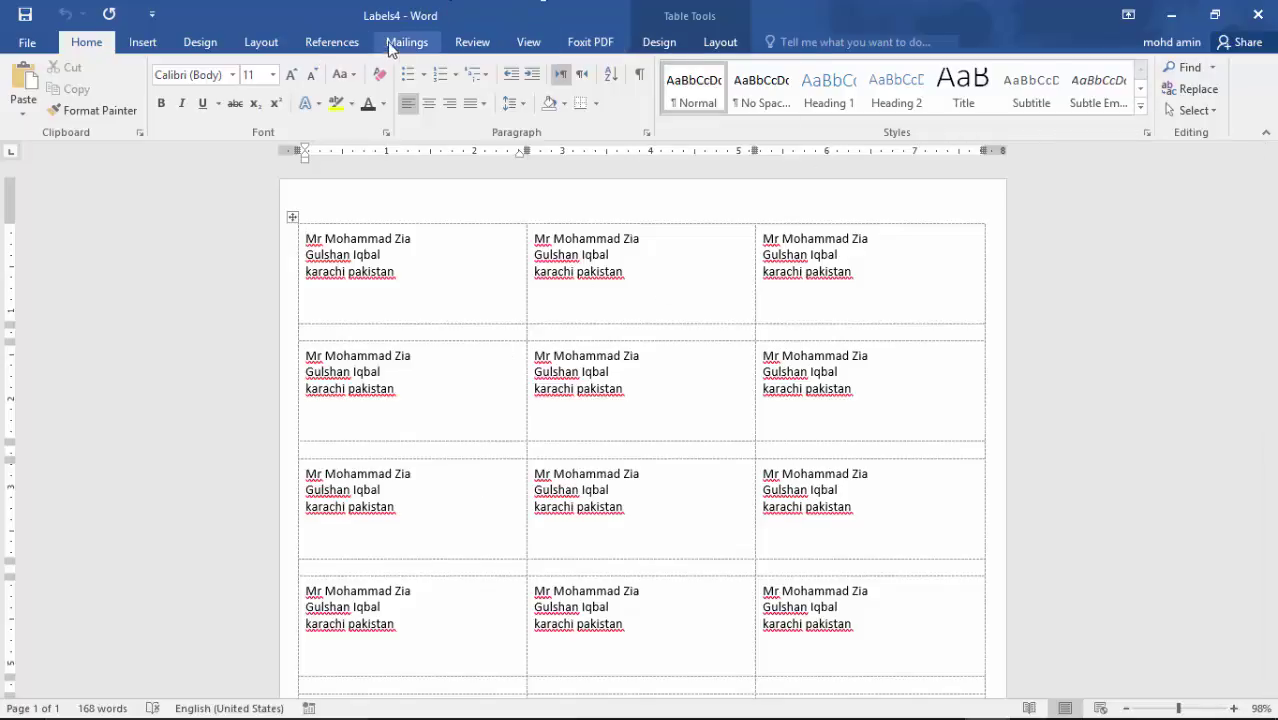
{"action": "left_click", "coordinate": [472, 45]}
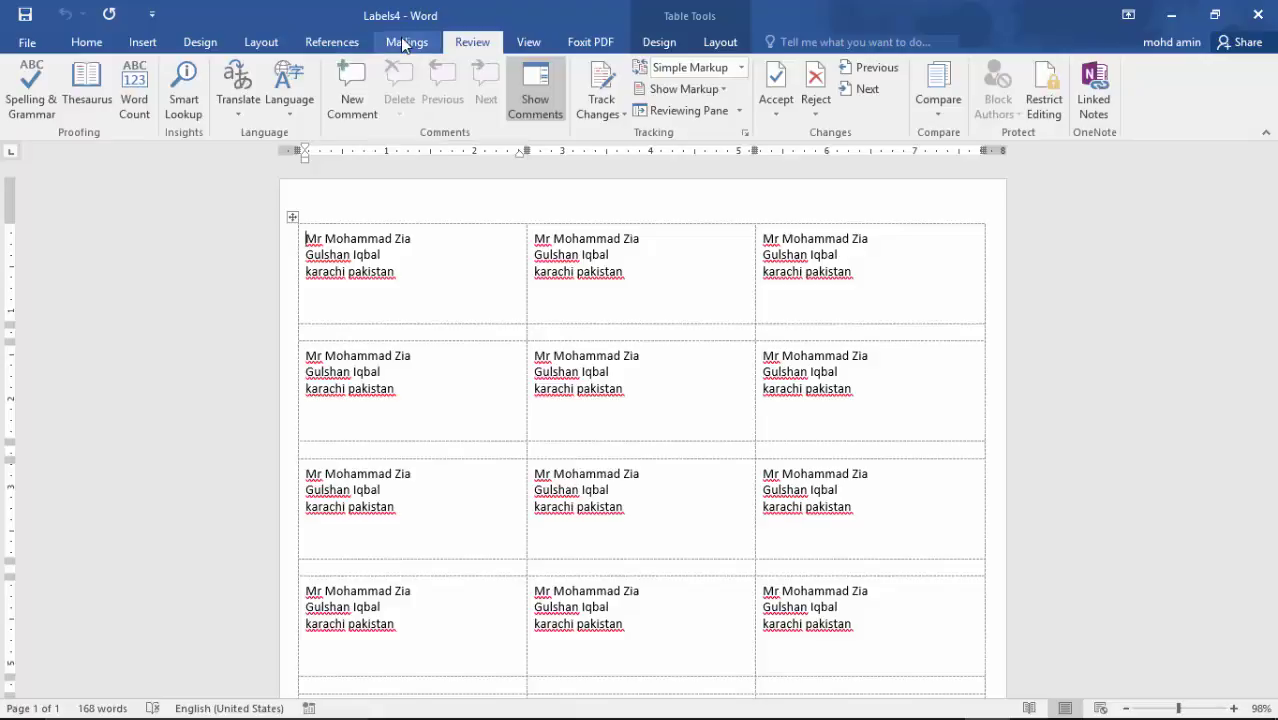
{"action": "left_click", "coordinate": [405, 44]}
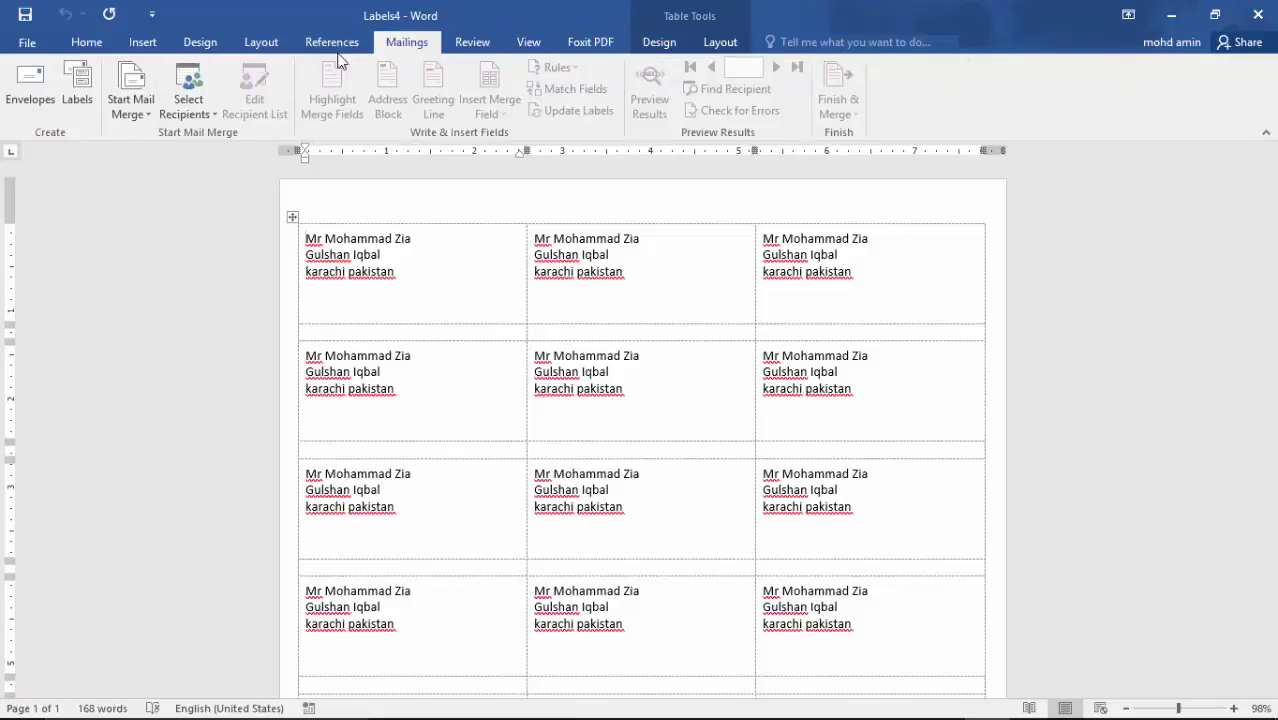
{"action": "left_click", "coordinate": [77, 88]}
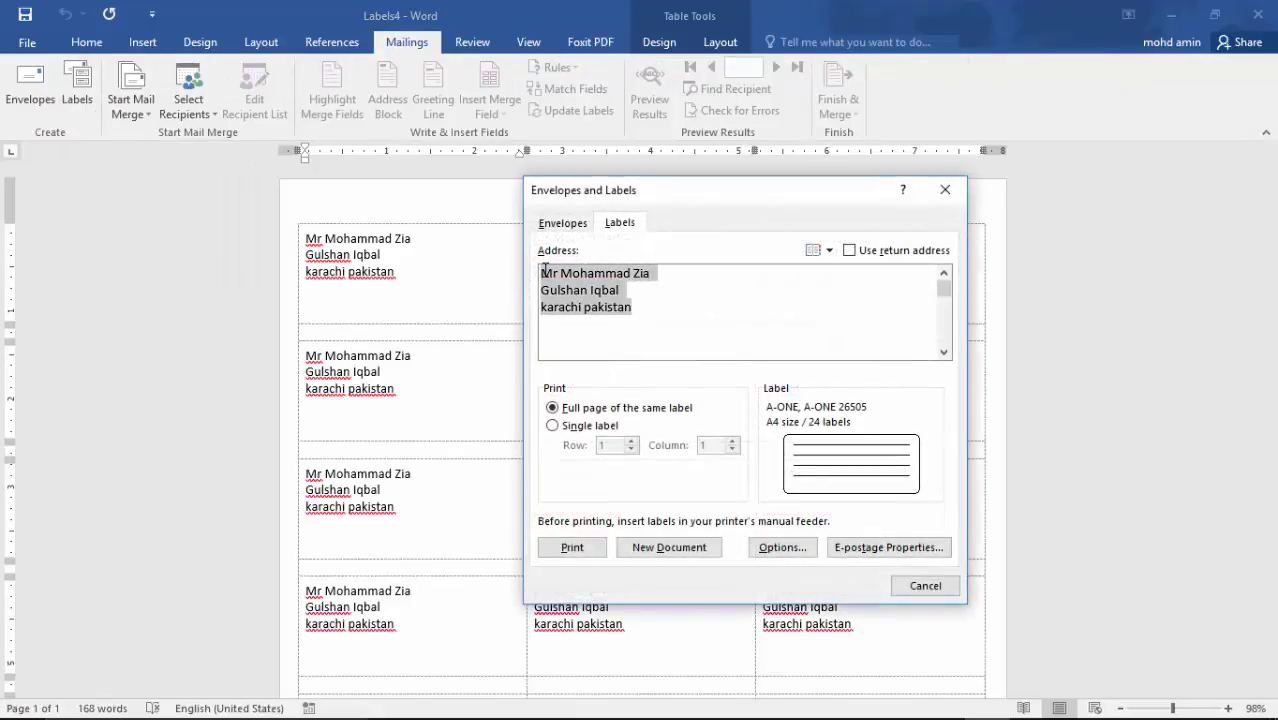
{"action": "left_click_drag", "start_coordinate": [544, 270], "coordinate": [656, 273]}
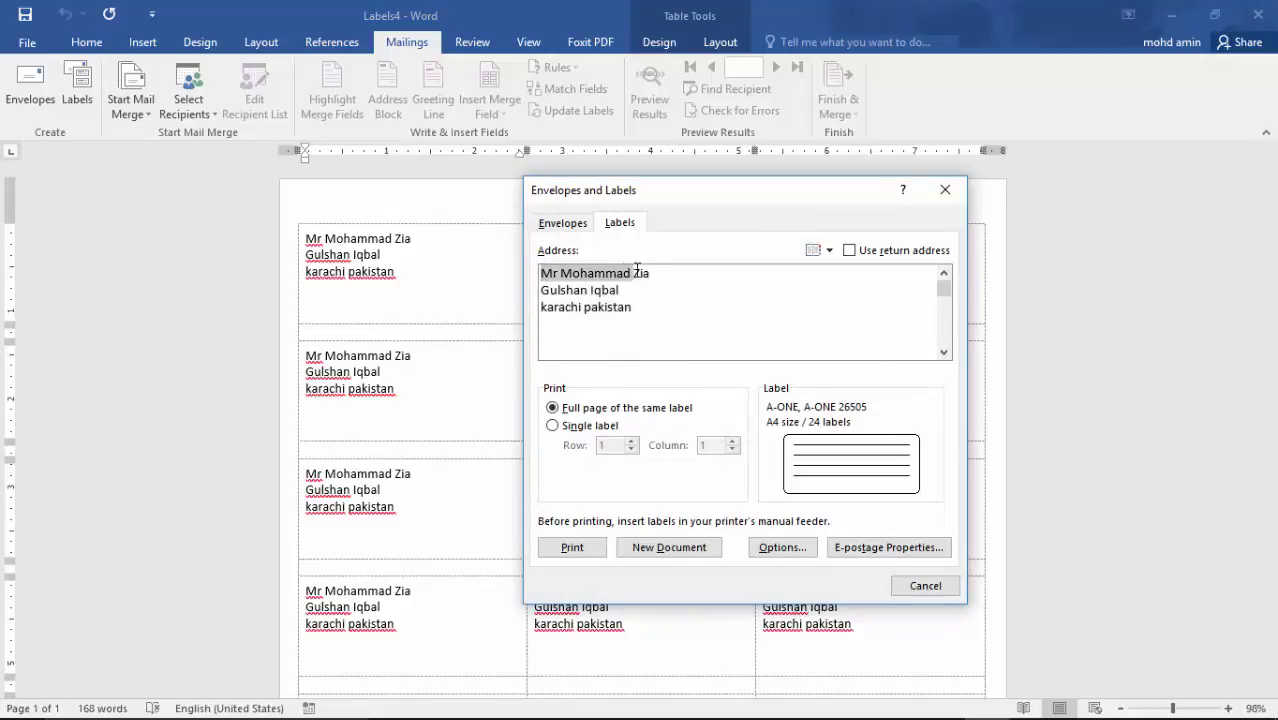
{"action": "left_click_drag", "start_coordinate": [541, 294], "coordinate": [647, 290]}
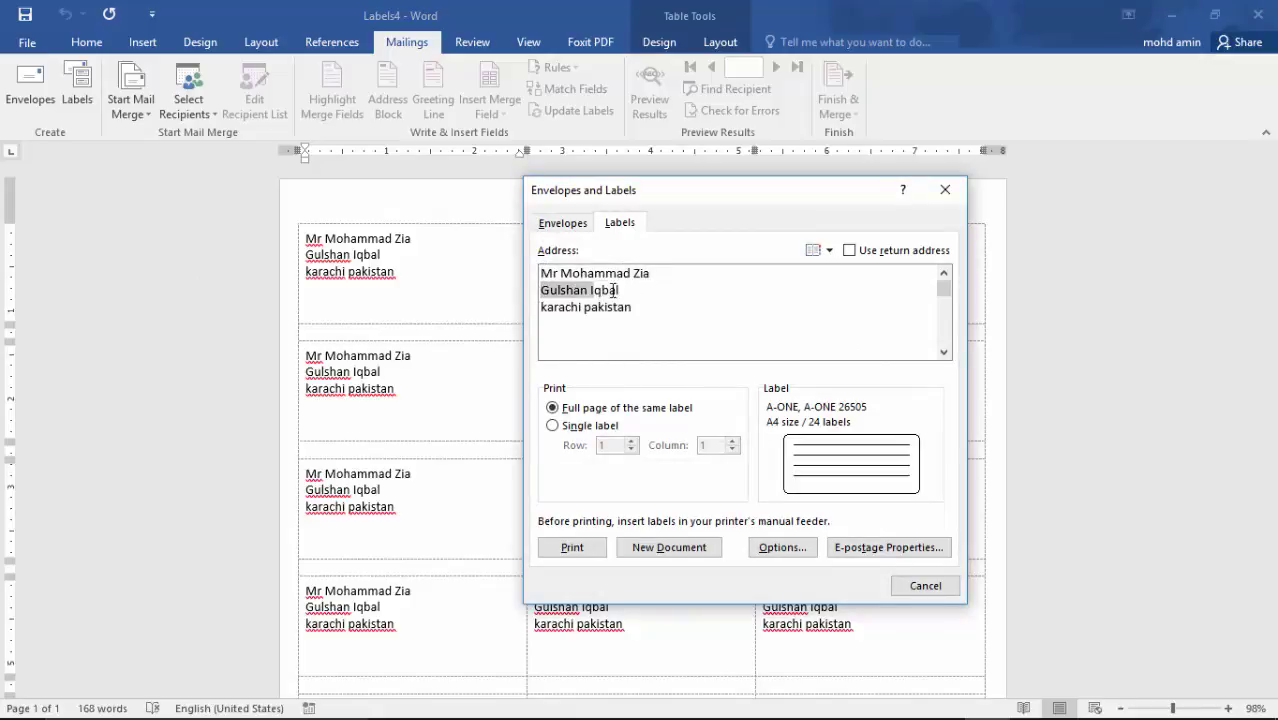
{"action": "left_click_drag", "start_coordinate": [552, 312], "coordinate": [661, 313]}
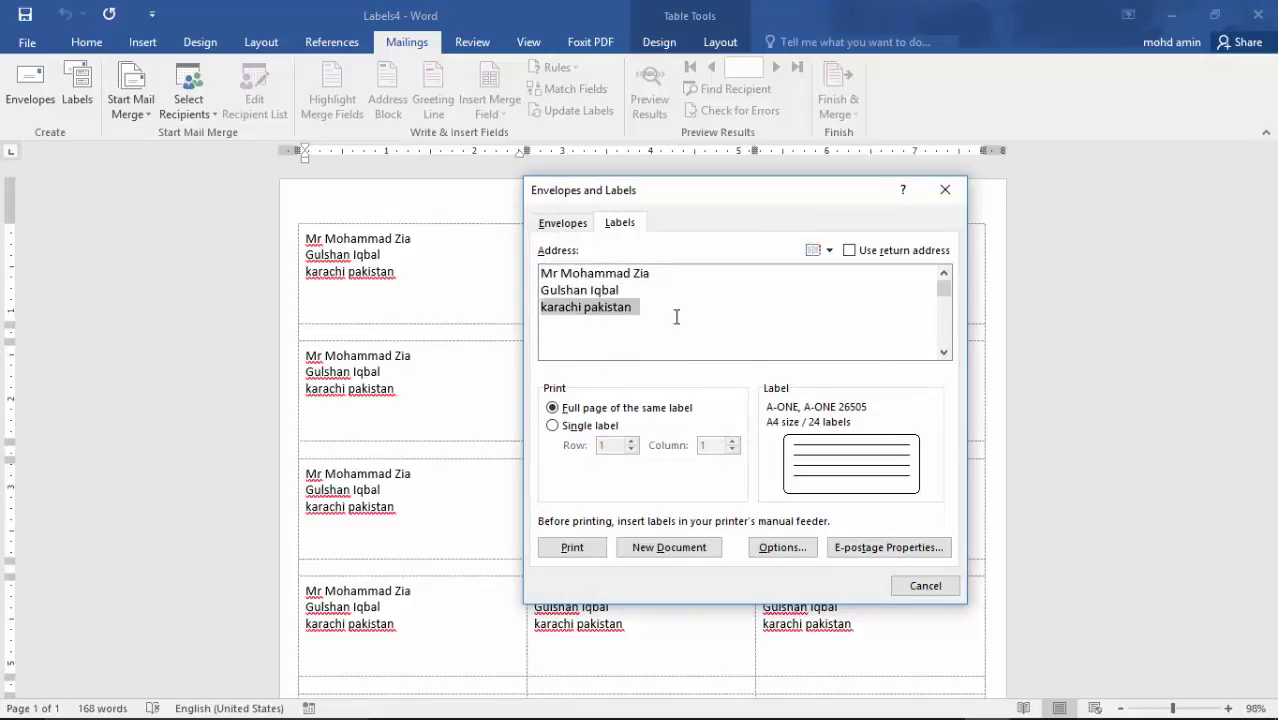
{"action": "left_click", "coordinate": [905, 585]}
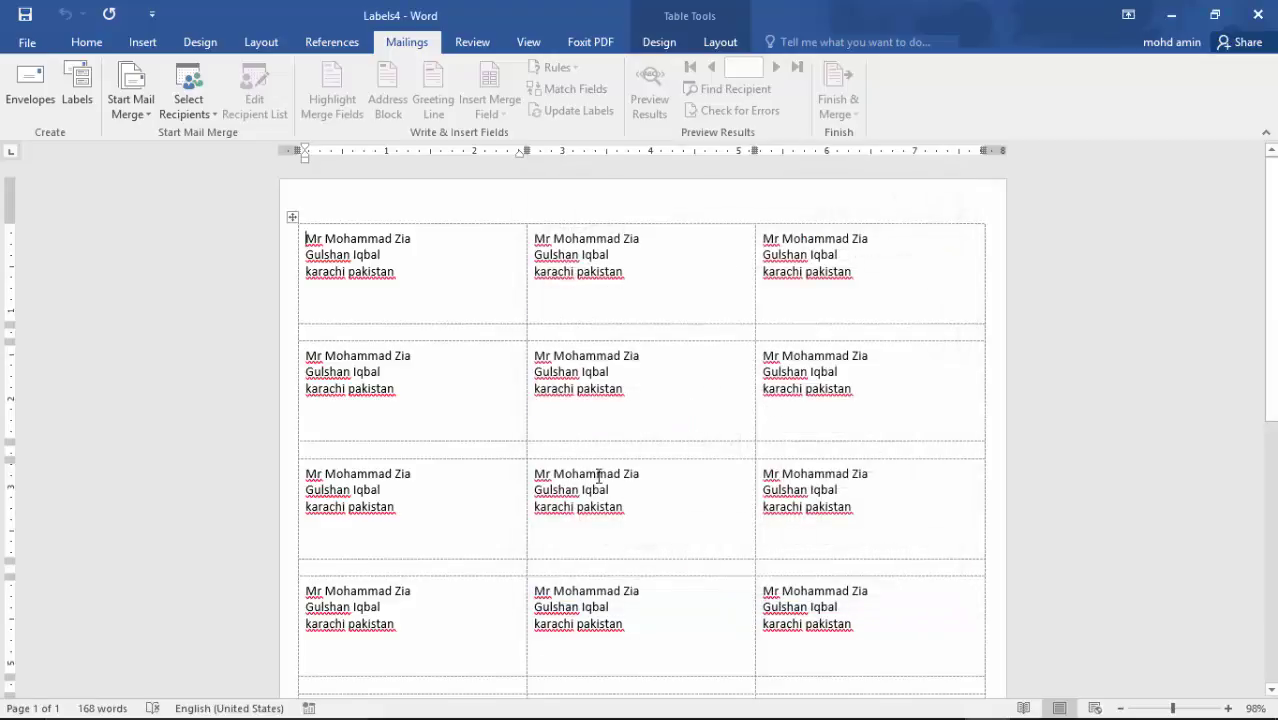
{"action": "scroll", "coordinate": [467, 437], "scroll_direction": "down", "scroll_amount": 4}
{"action": "scroll", "coordinate": [493, 514], "scroll_direction": "down", "scroll_amount": 4}
{"action": "scroll", "coordinate": [444, 558], "scroll_direction": "down", "scroll_amount": 1}
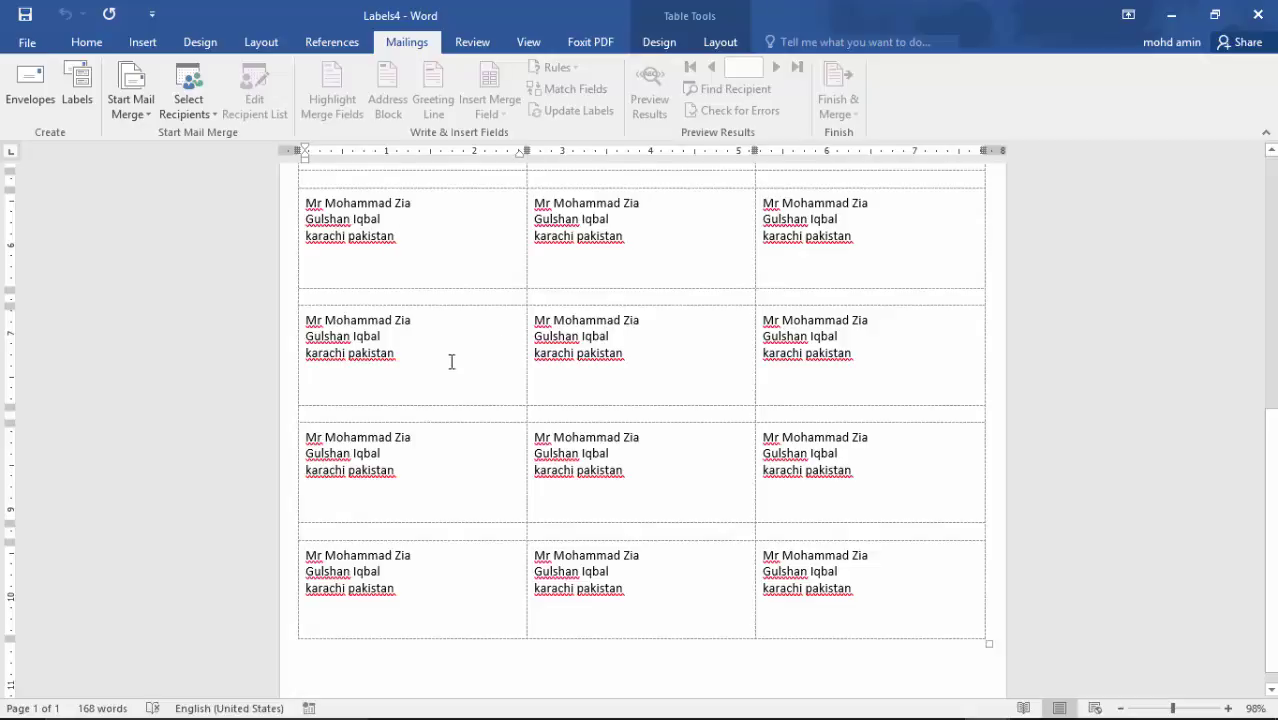
{"action": "scroll", "coordinate": [710, 531], "scroll_direction": "down", "scroll_amount": 1}
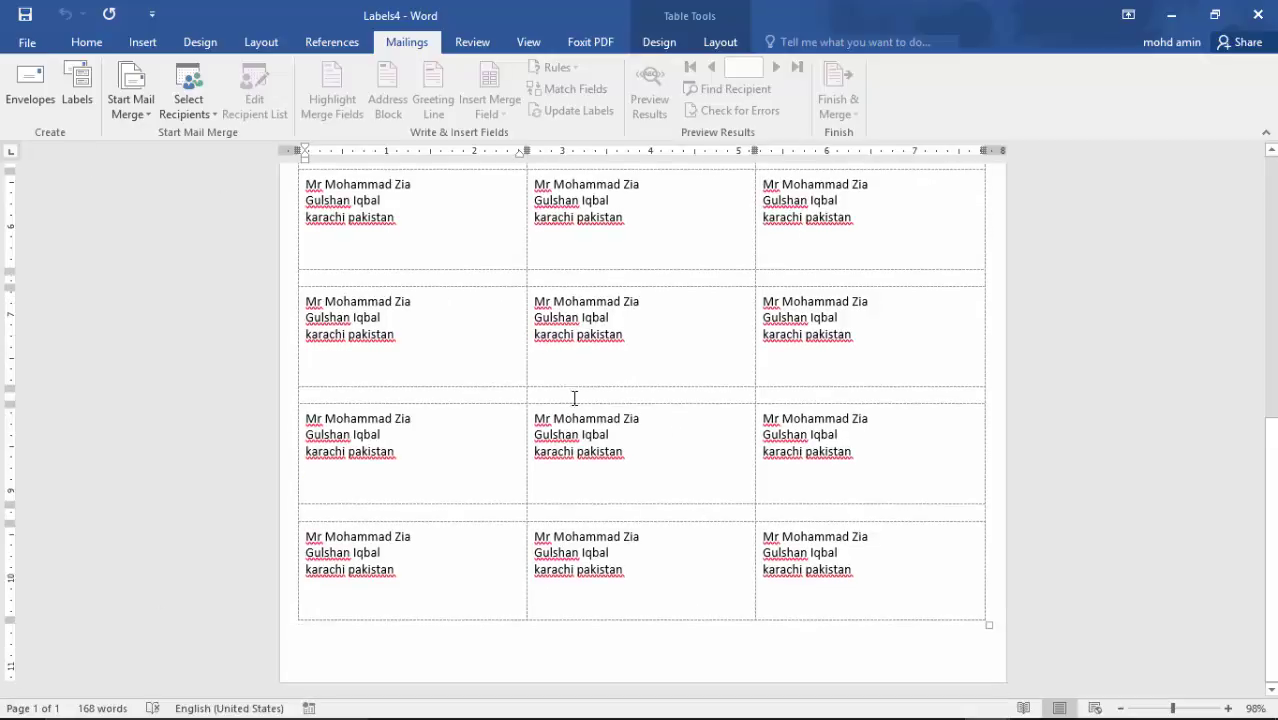